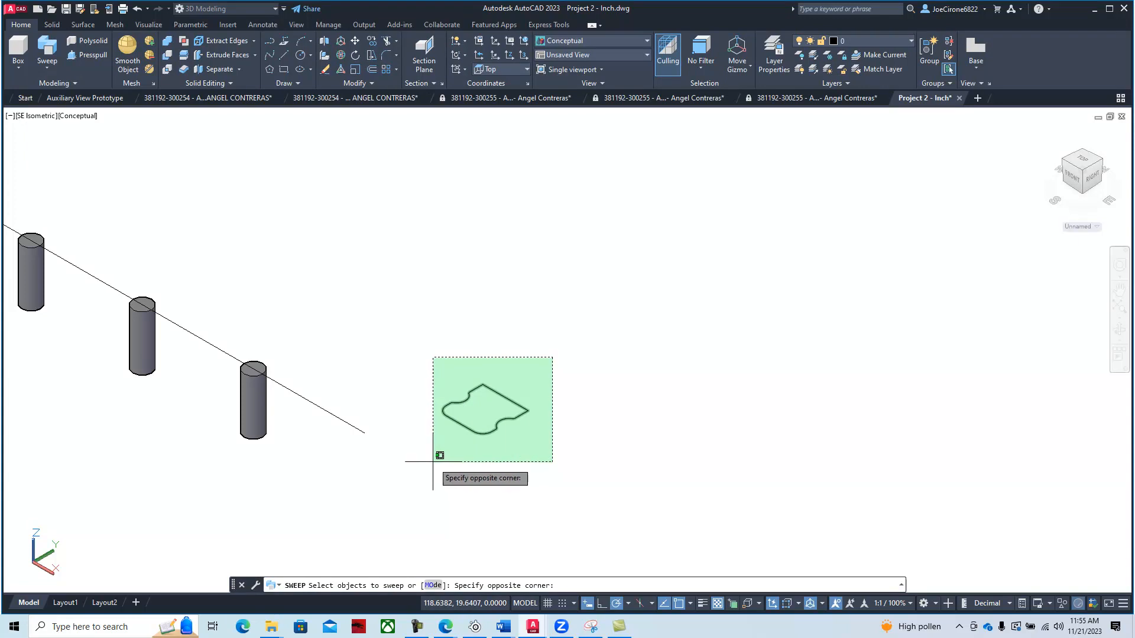
Step: Sweep the closed rail profile along the curved top rail path to form the solid top rail
{"action": "key", "text": "Return"}
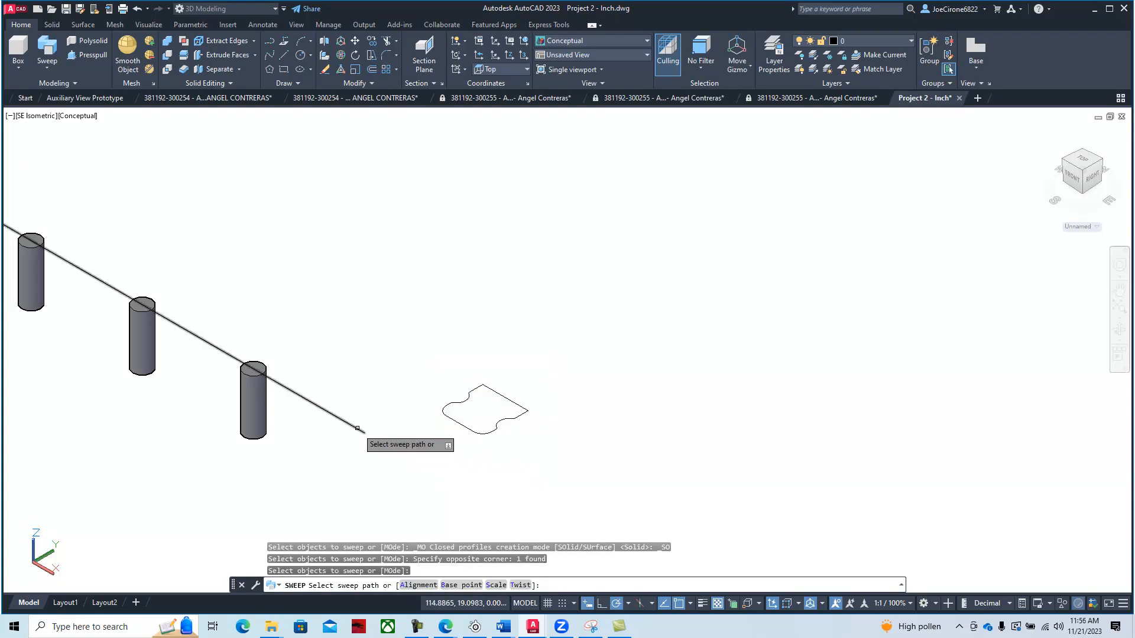
{"action": "scroll", "coordinate": [357, 428], "scroll_direction": "down", "scroll_amount": 4}
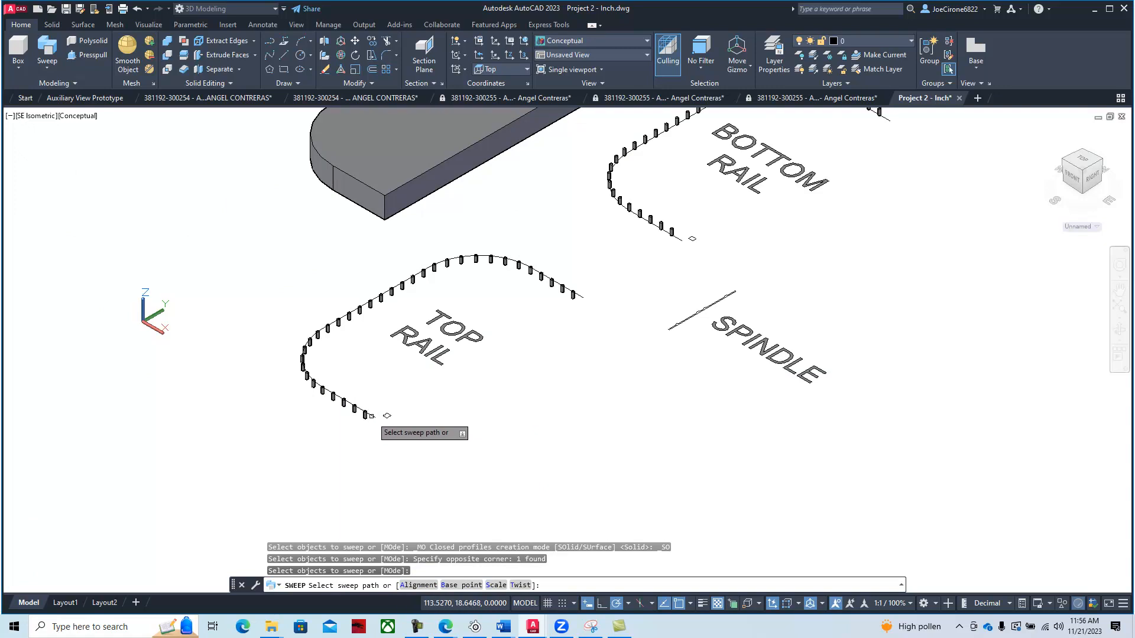
{"action": "left_click", "coordinate": [371, 416]}
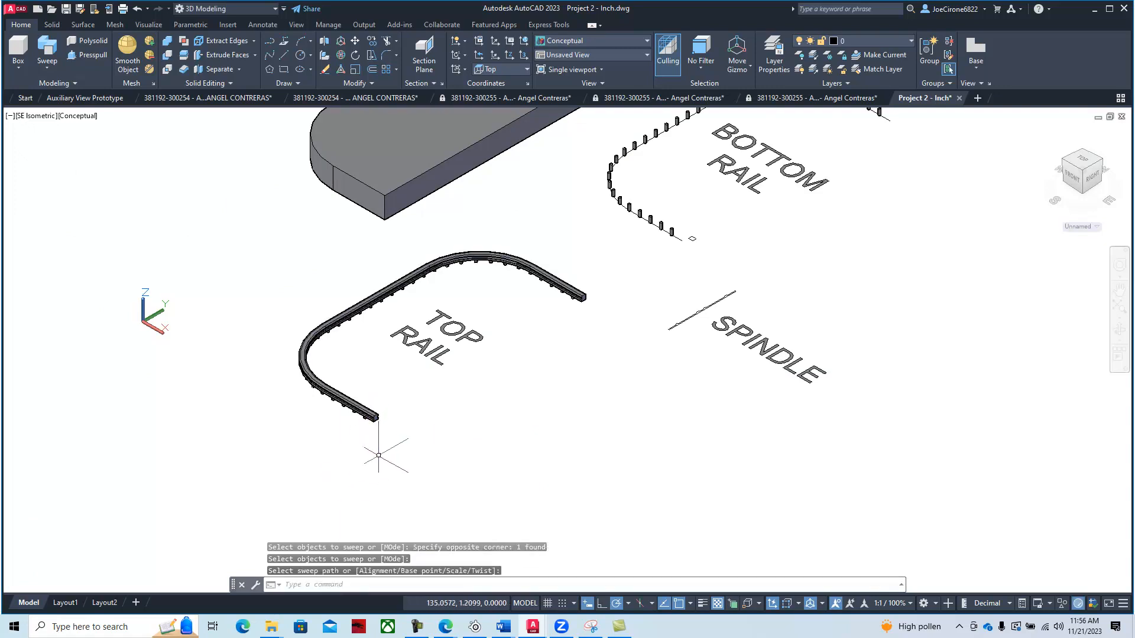
{"action": "scroll", "coordinate": [378, 455], "scroll_direction": "up", "scroll_amount": 5}
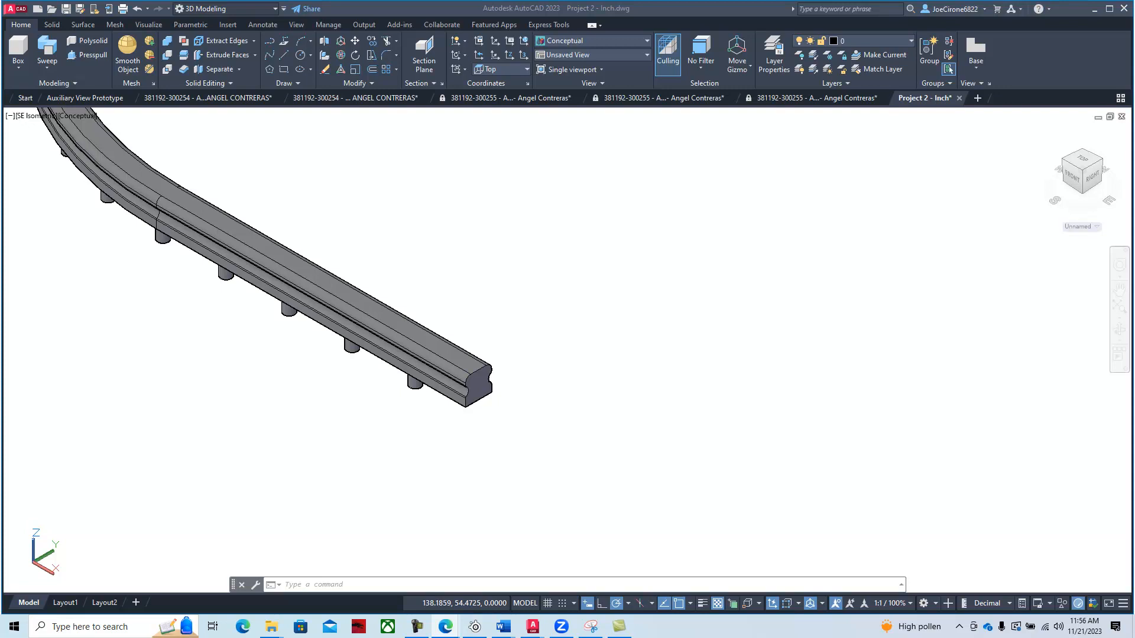
Step: Save the drawing under the new file name JC-Ornate Balcony in the Downloads folder
{"action": "left_click", "coordinate": [9, 12]}
{"action": "left_click", "coordinate": [21, 10]}
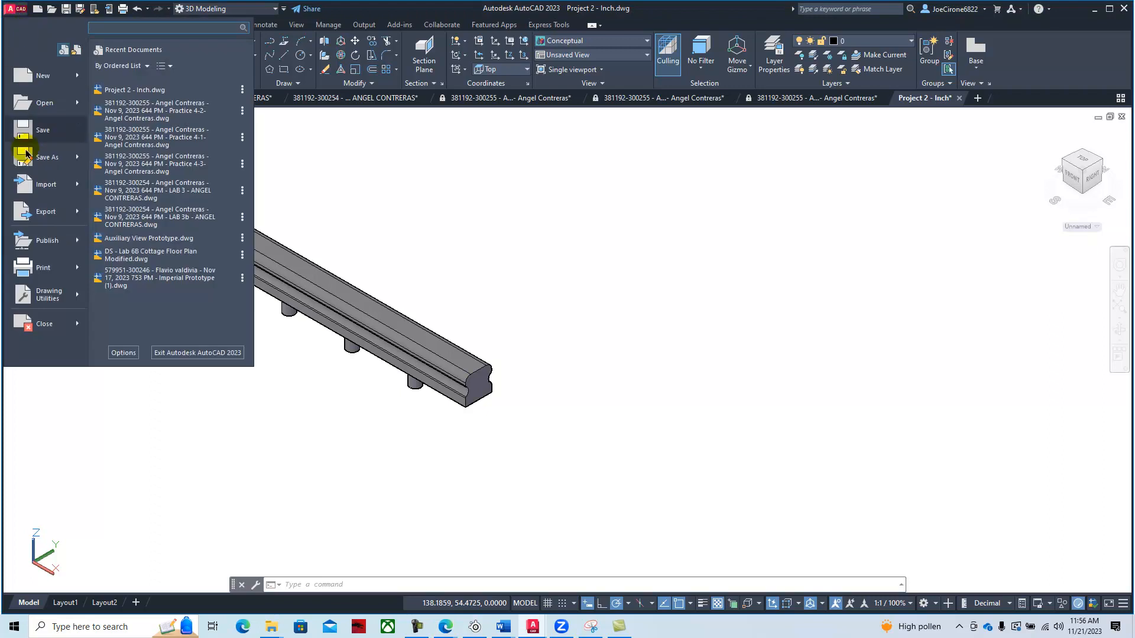
{"action": "left_click", "coordinate": [37, 157]}
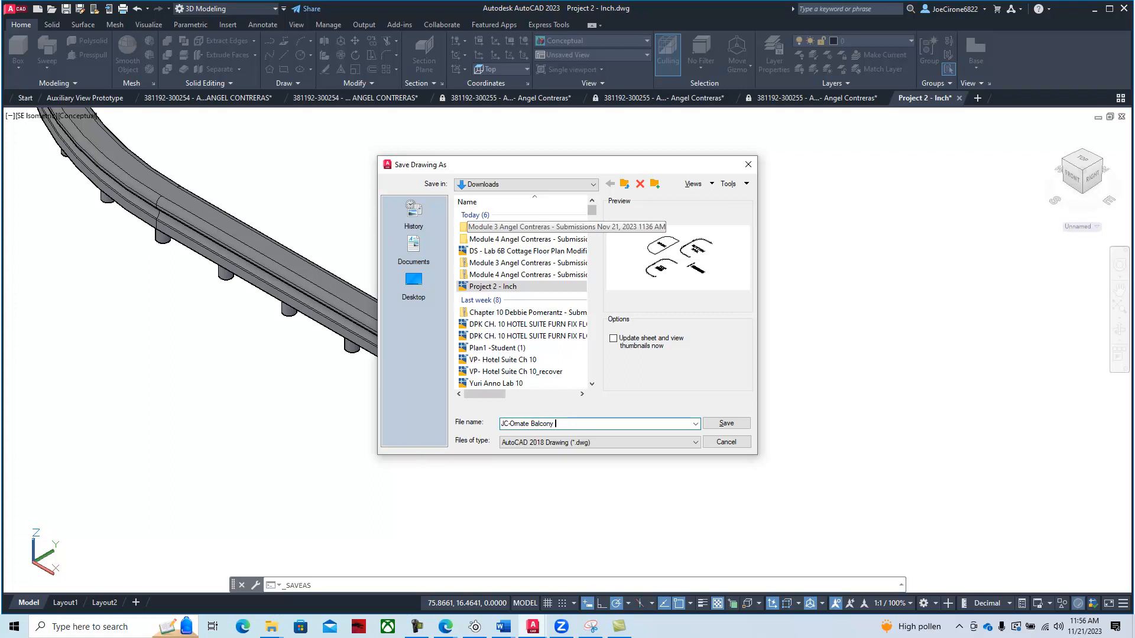
{"action": "left_click", "coordinate": [724, 424]}
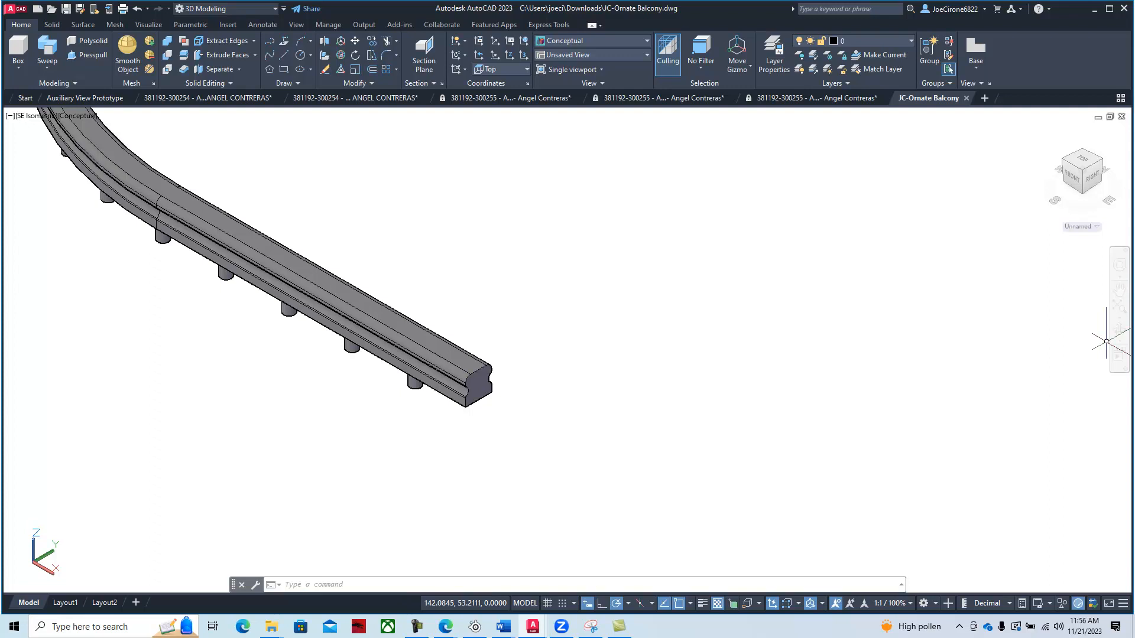
Step: Switch to the PDF workbook in the browser, read Project 2 steps 10 to 12 on subtracting the cylinders, and return to AutoCAD
{"action": "left_click", "coordinate": [445, 626]}
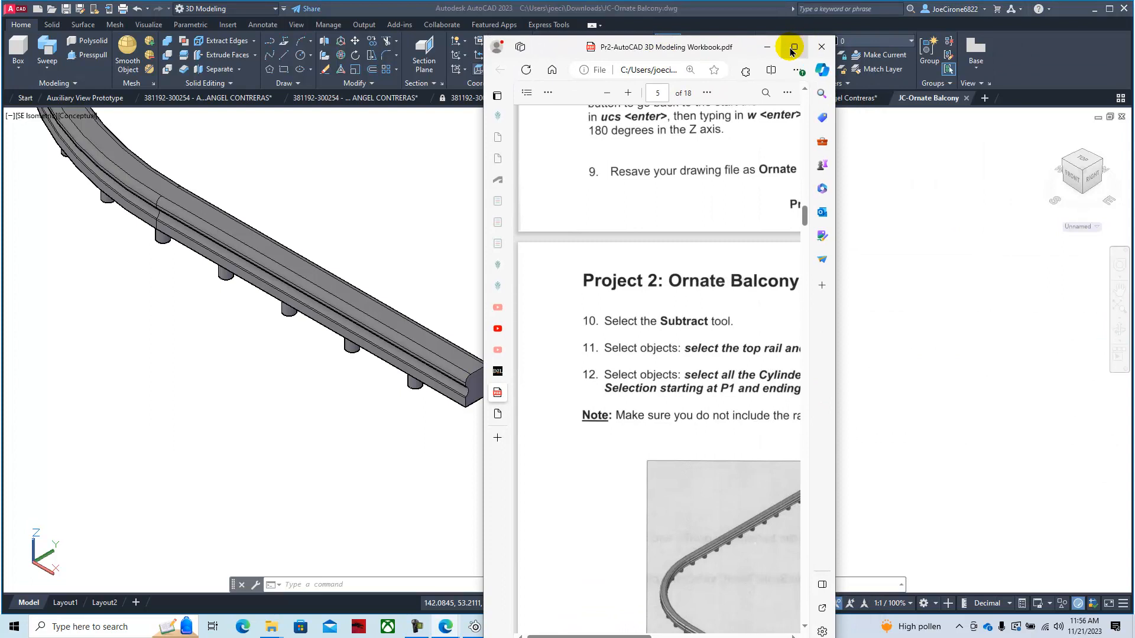
{"action": "left_click", "coordinate": [792, 48]}
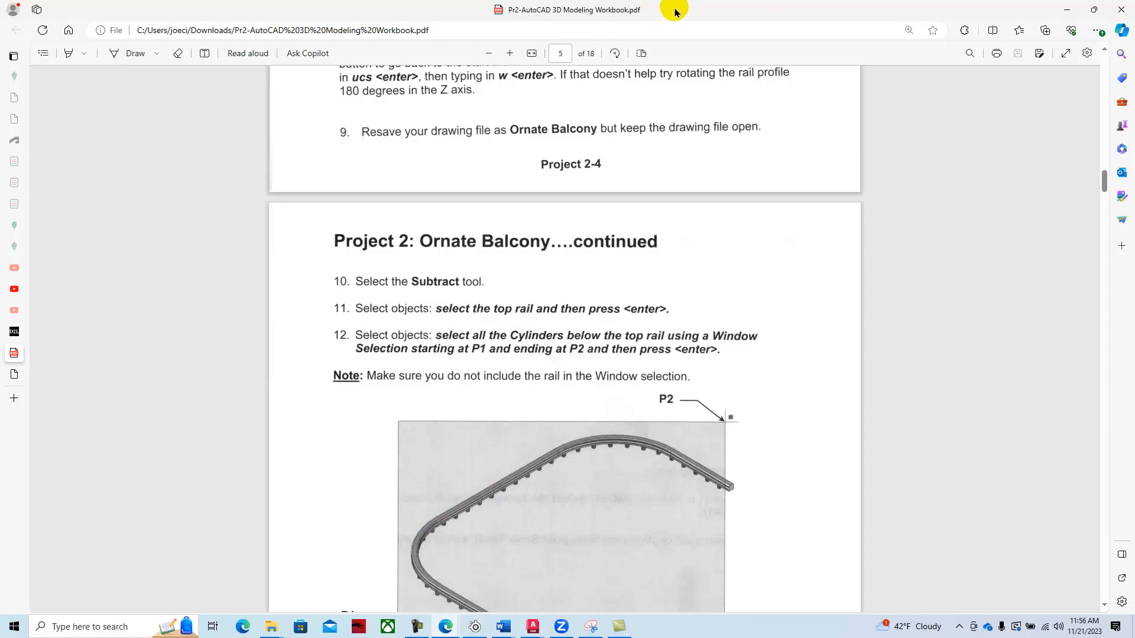
{"action": "left_click_drag", "start_coordinate": [674, 12], "coordinate": [1134, 30]}
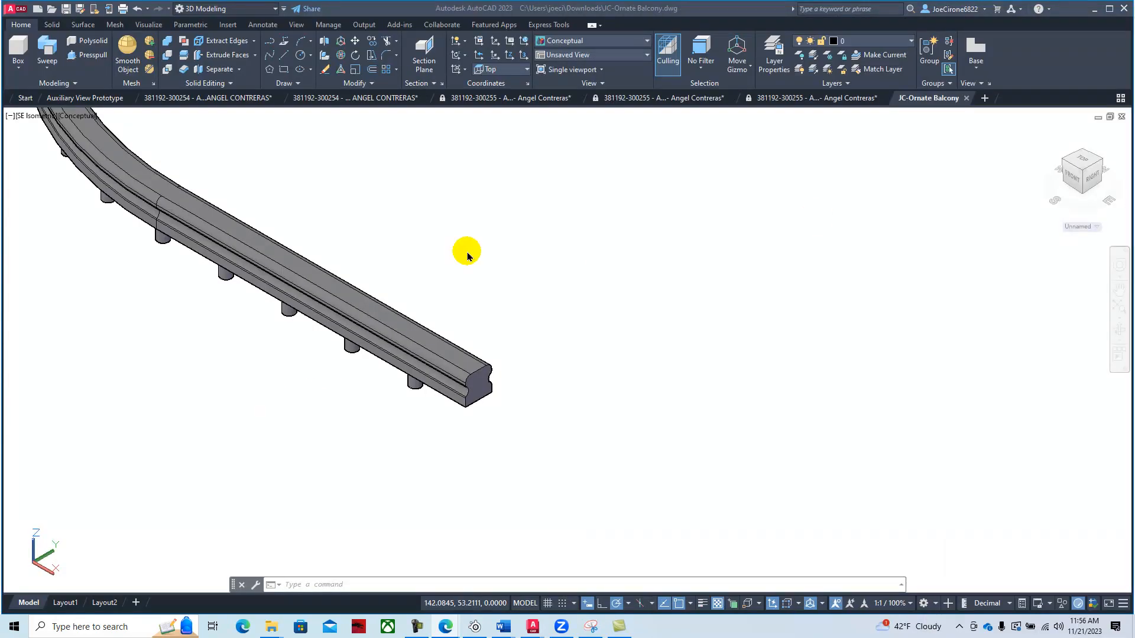
Step: Start a Subtract operation with the swept top rail as the solid to subtract from
{"action": "left_click", "coordinate": [165, 59]}
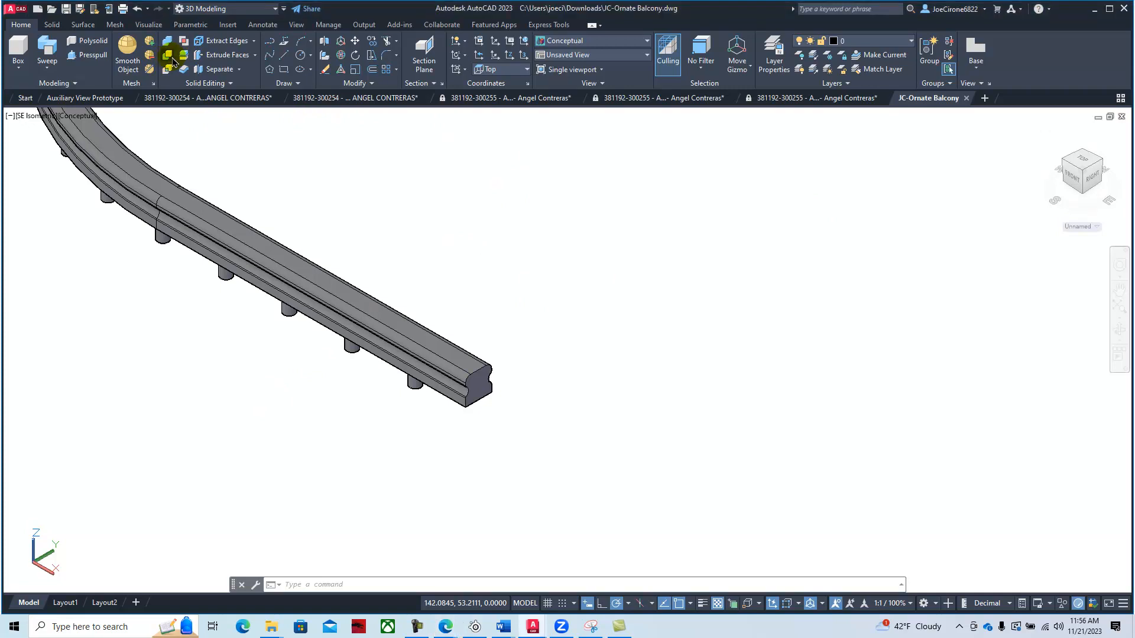
{"action": "left_click", "coordinate": [168, 56]}
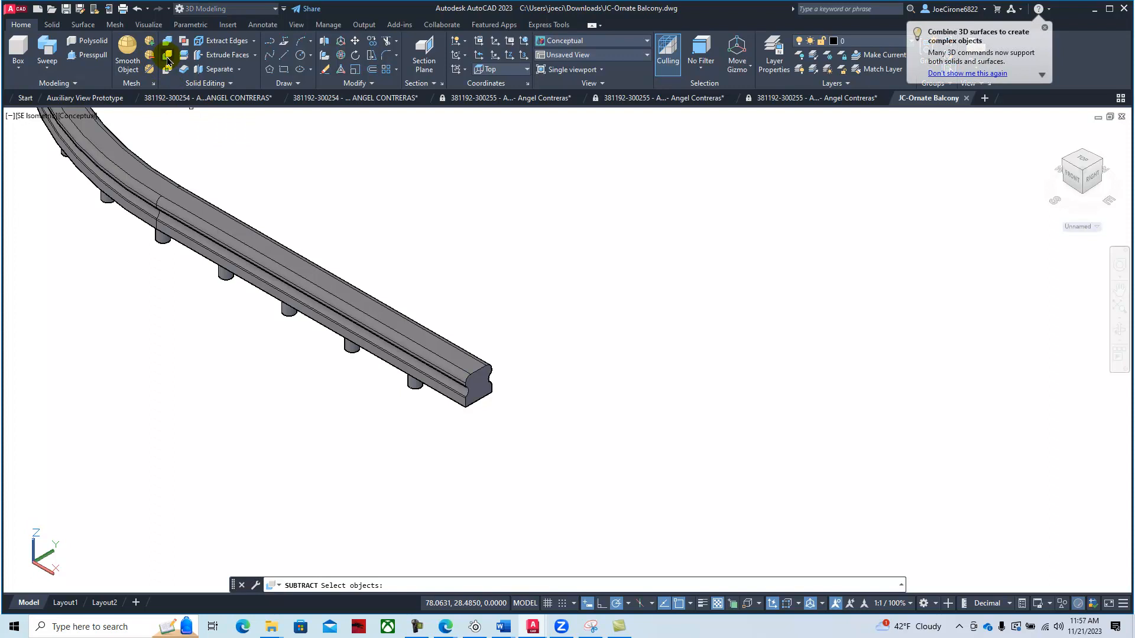
{"action": "left_click", "coordinate": [467, 362]}
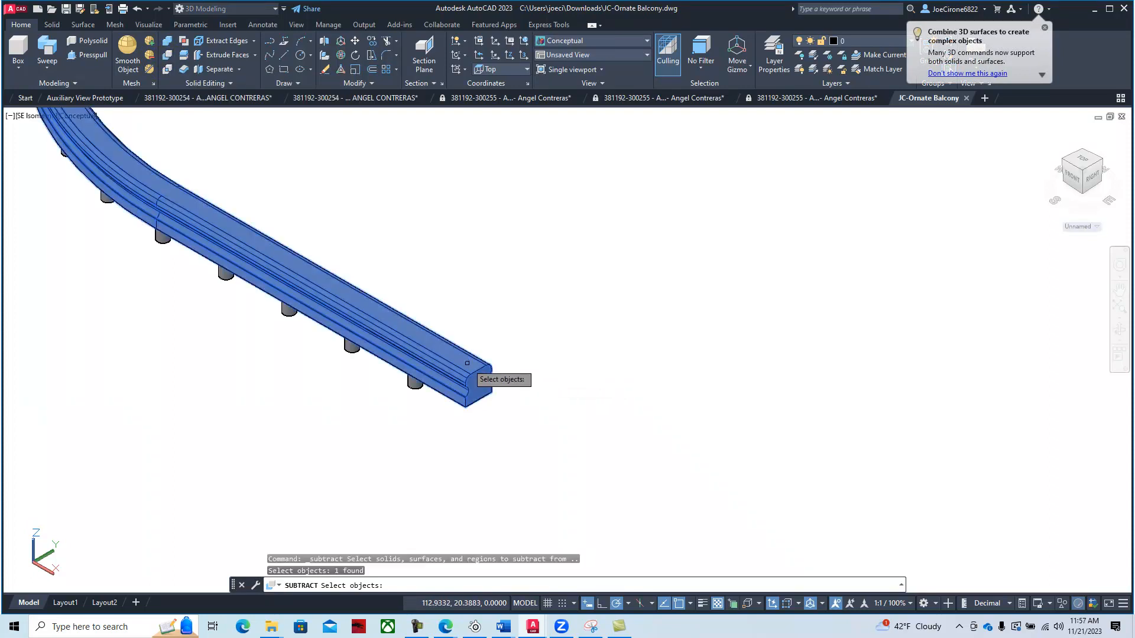
{"action": "key", "text": "Return"}
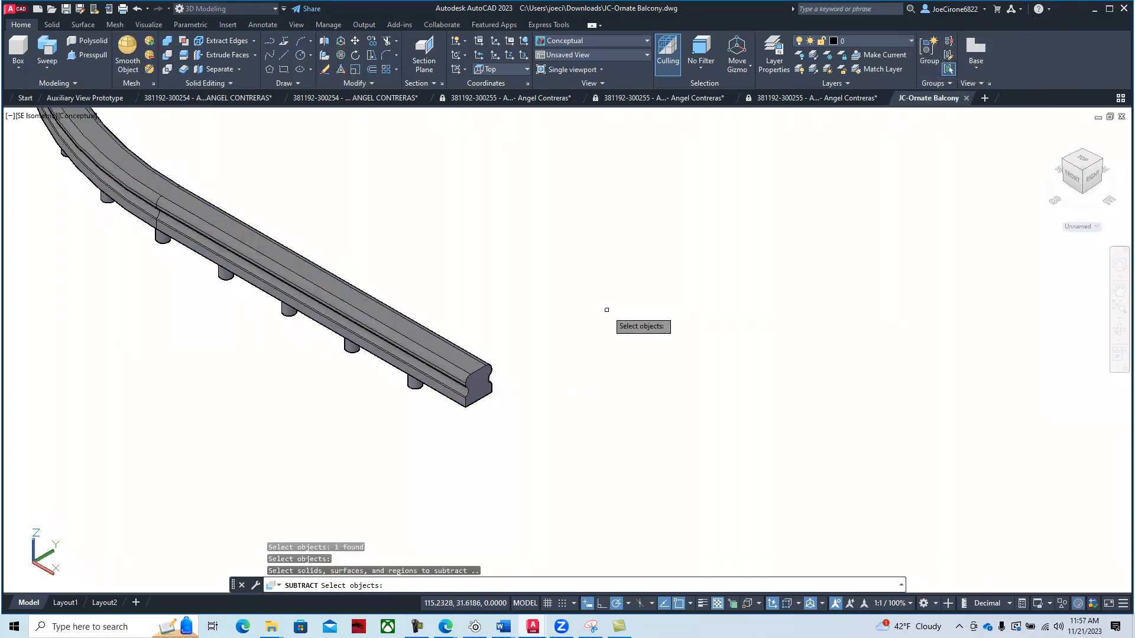
Step: Select the first six cylinders under the top rail as objects to subtract, working from its open end toward the first curve
{"action": "left_click", "coordinate": [415, 382]}
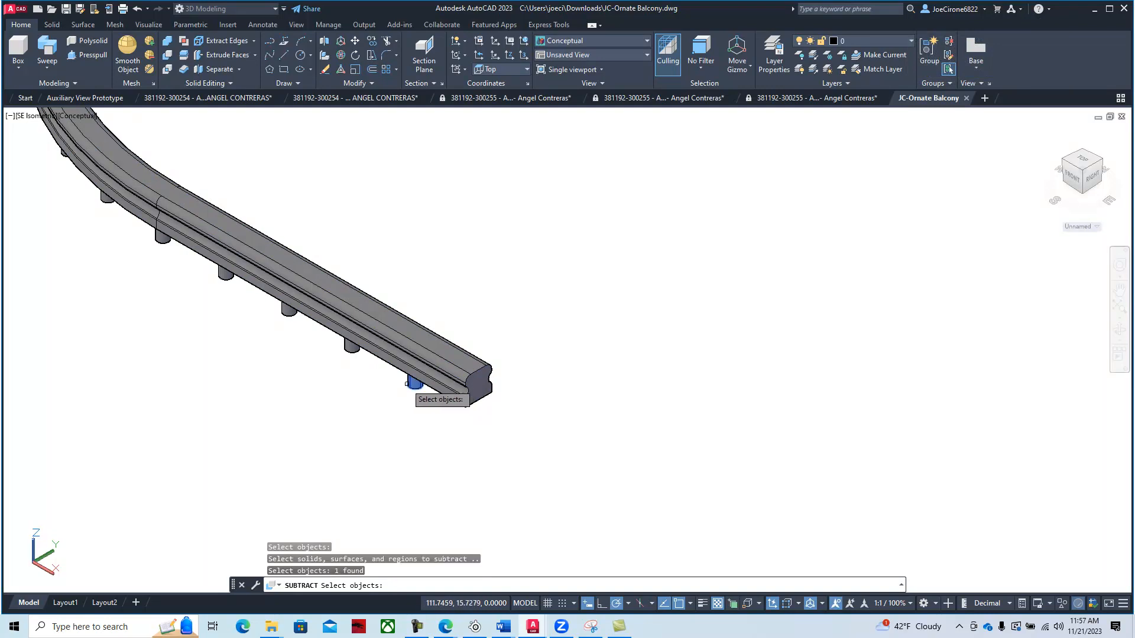
{"action": "left_click", "coordinate": [351, 347]}
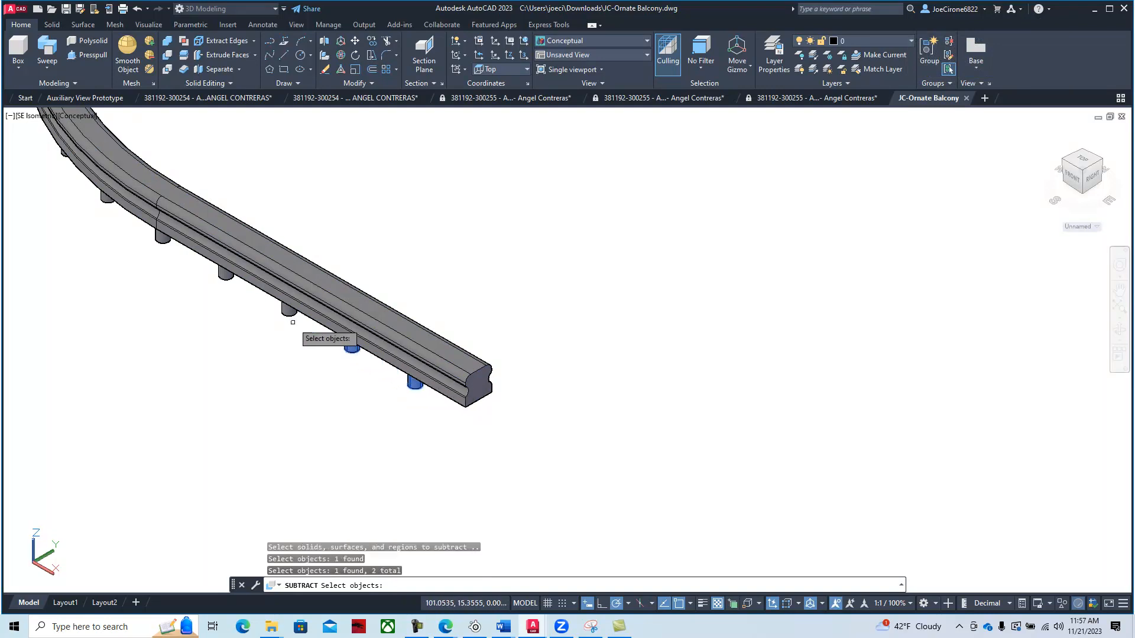
{"action": "left_click", "coordinate": [289, 312]}
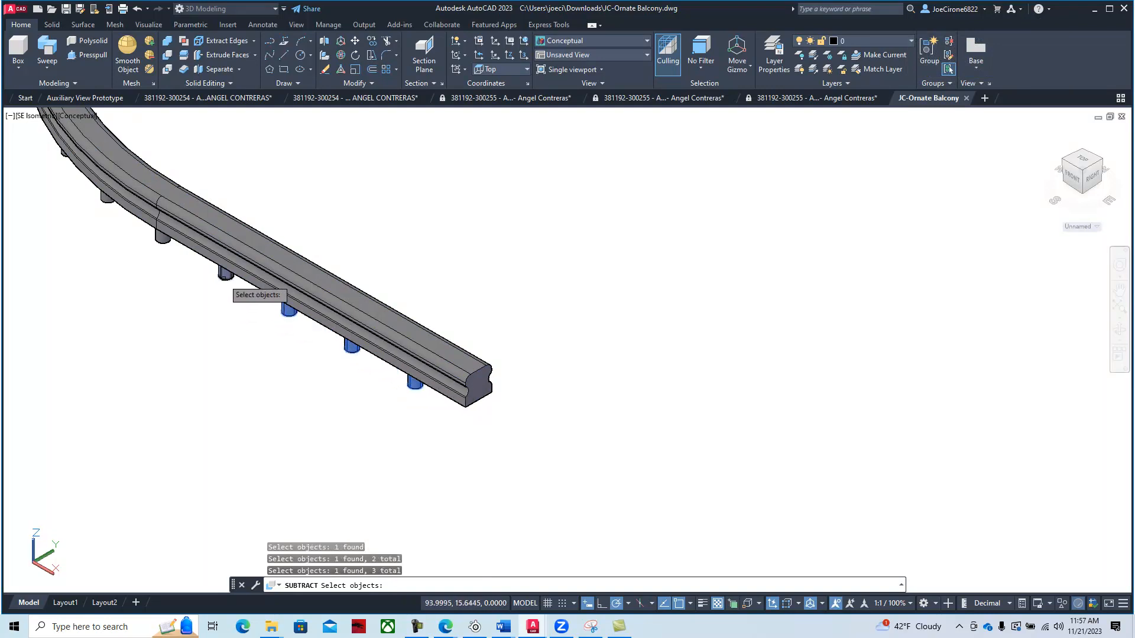
{"action": "left_click", "coordinate": [161, 239]}
{"action": "left_click", "coordinate": [104, 199]}
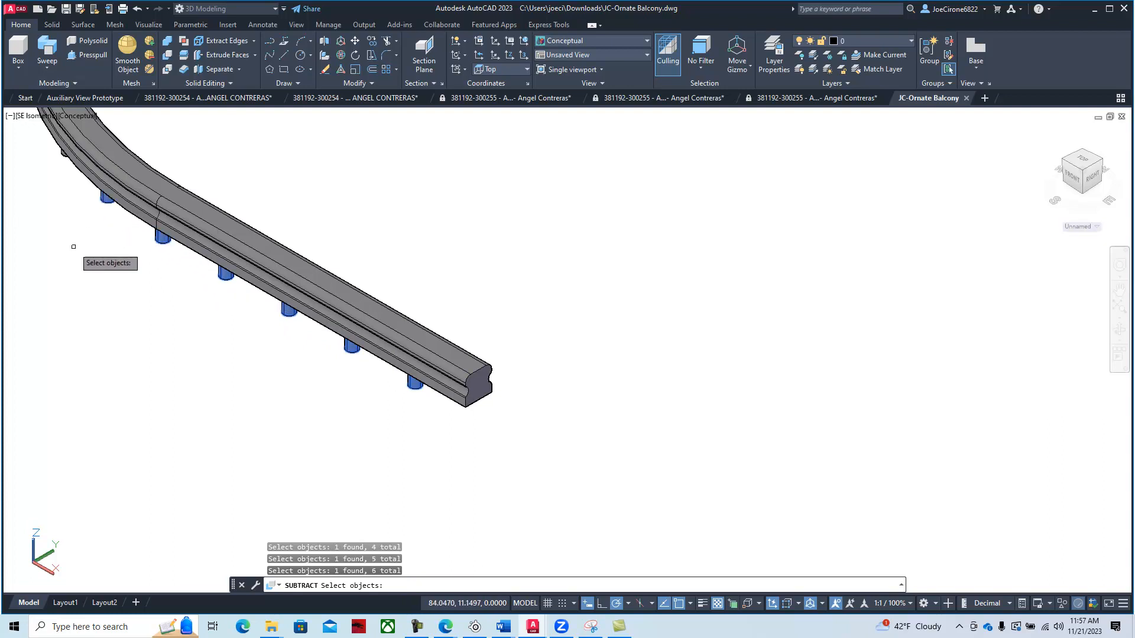
Step: Add the next six cylinders around the top rail's first curved corner to the objects to subtract
{"action": "middle_click_drag", "start_coordinate": [71, 228], "coordinate": [471, 461], "text": "shift"}
{"action": "middle_click_drag", "start_coordinate": [359, 437], "coordinate": [406, 348], "text": "shift"}
{"action": "left_click", "coordinate": [399, 408]}
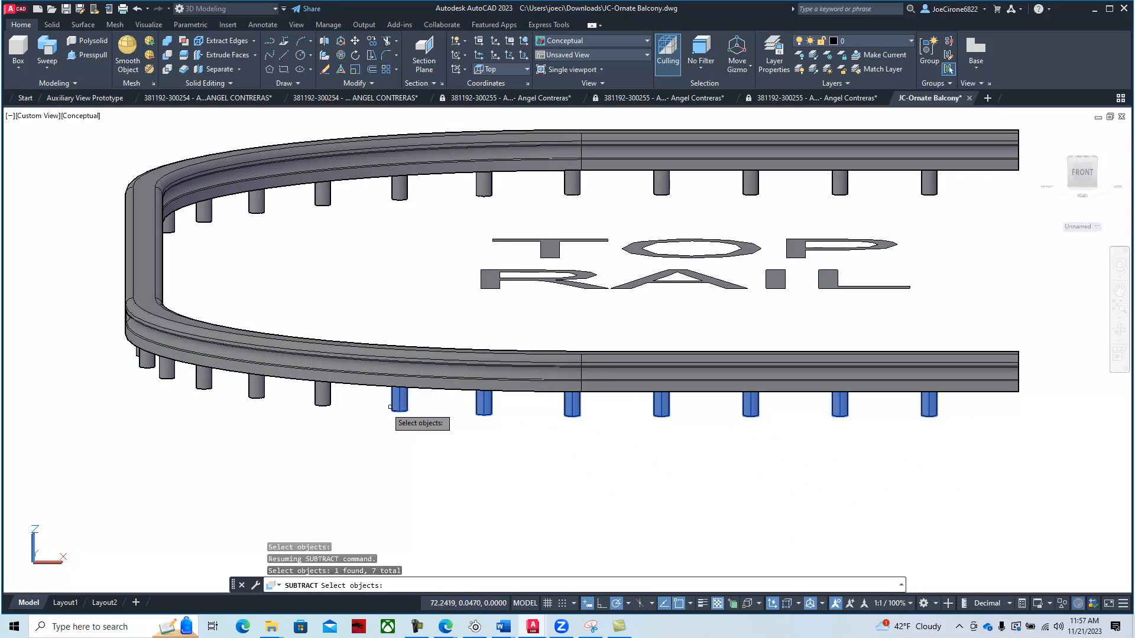
{"action": "left_click", "coordinate": [322, 397]}
{"action": "left_click", "coordinate": [274, 396]}
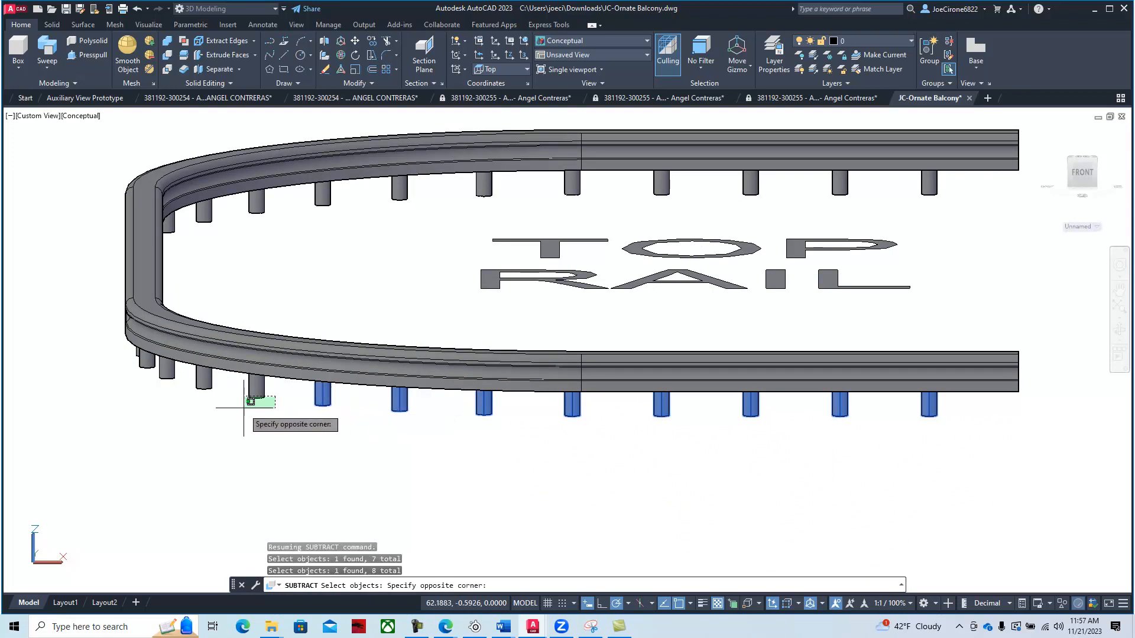
{"action": "left_click", "coordinate": [231, 415]}
{"action": "left_click", "coordinate": [220, 387]}
{"action": "left_click", "coordinate": [179, 396]}
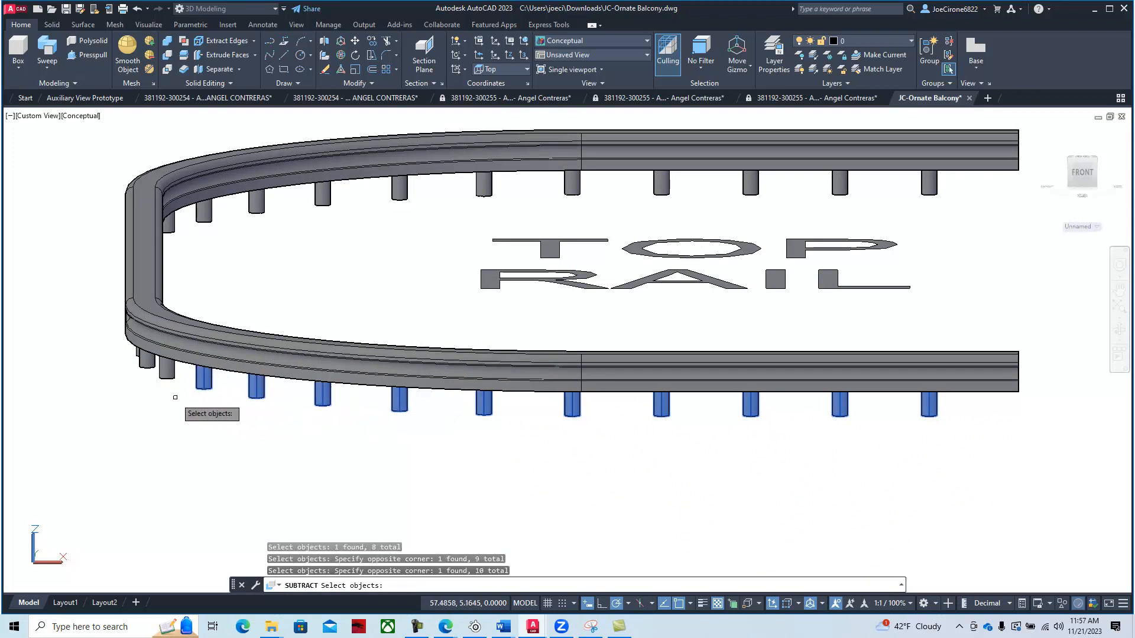
{"action": "left_click", "coordinate": [179, 374]}
{"action": "left_click", "coordinate": [158, 378]}
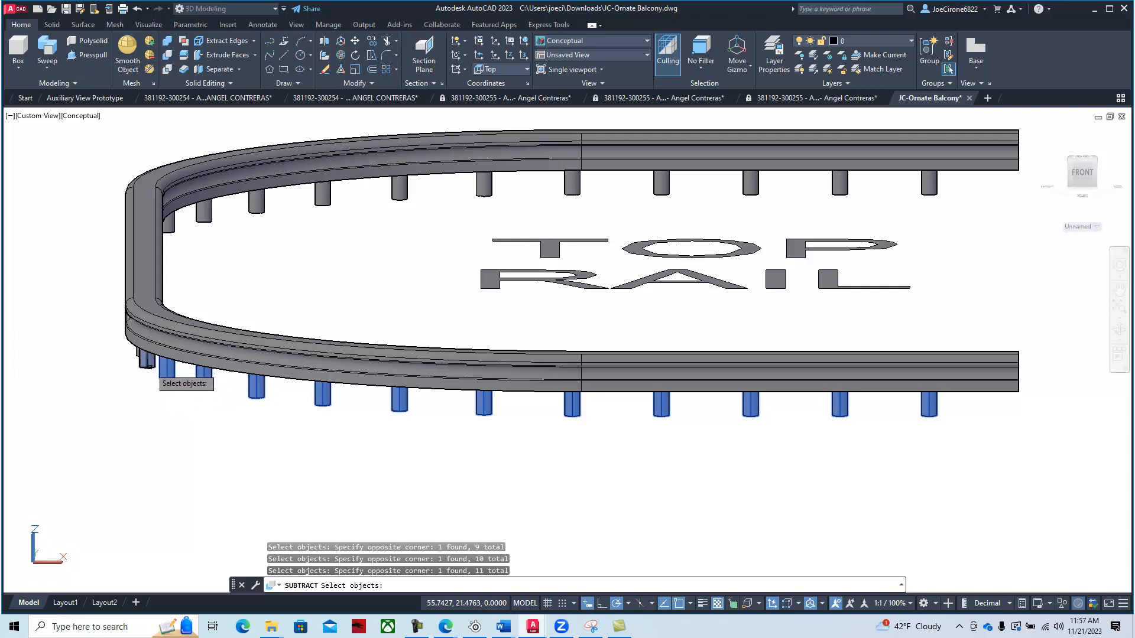
{"action": "left_click", "coordinate": [147, 361]}
Step: Add nine cylinders along the top rail's long straight side to the objects to subtract, three per selection window
{"action": "middle_click_drag", "start_coordinate": [114, 410], "coordinate": [250, 397], "text": "shift"}
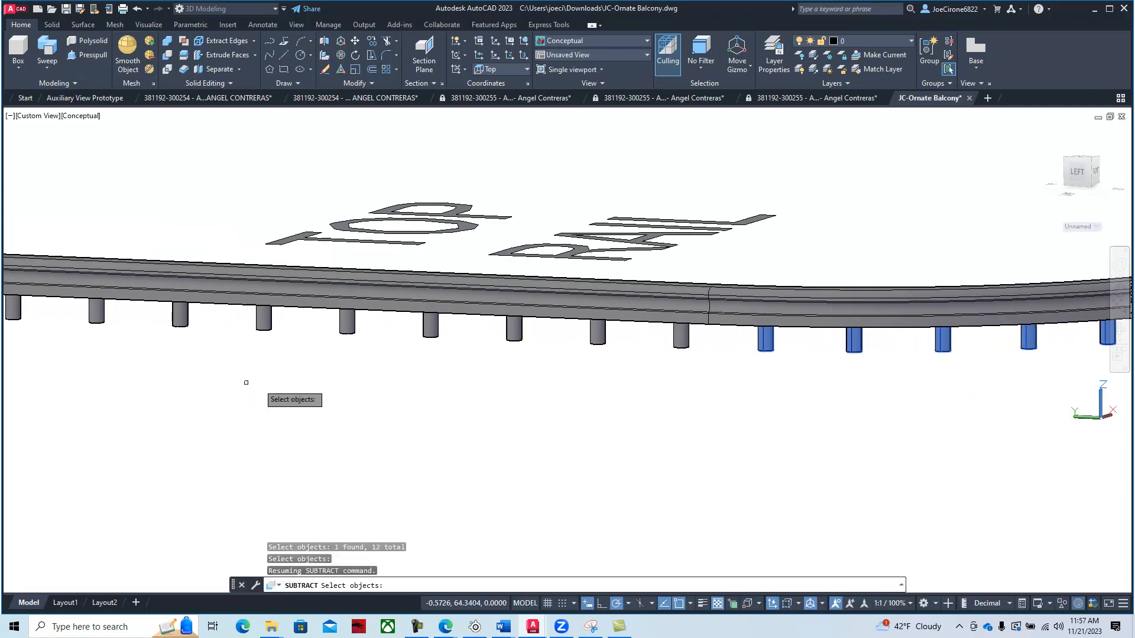
{"action": "left_click", "coordinate": [710, 340]}
{"action": "left_click", "coordinate": [346, 367]}
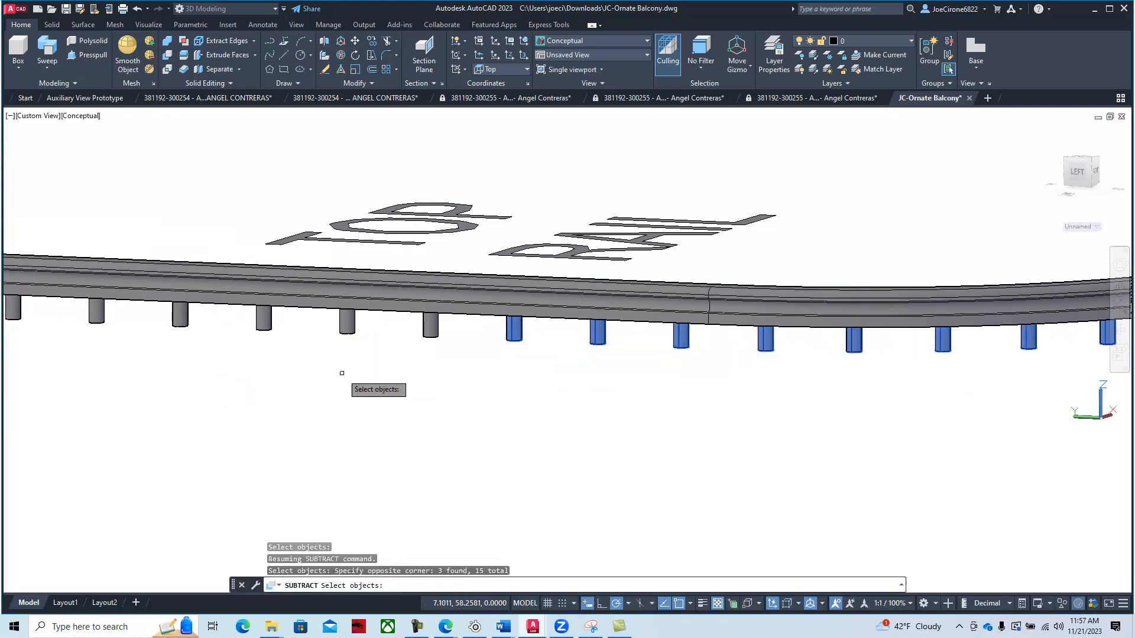
{"action": "left_click", "coordinate": [458, 326]}
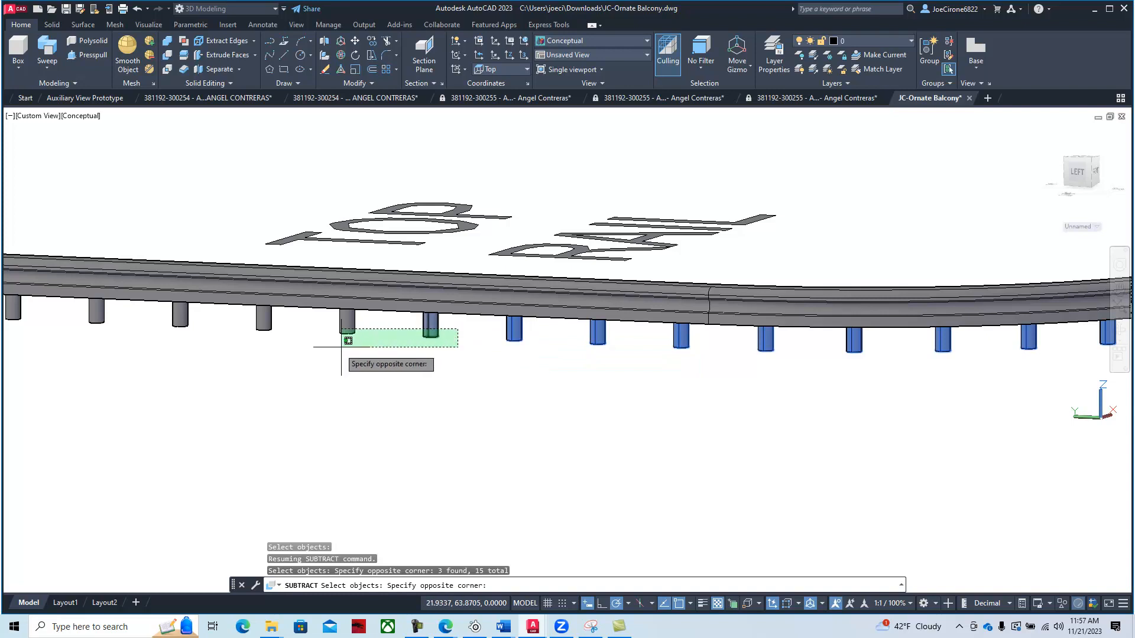
{"action": "left_click", "coordinate": [217, 384]}
{"action": "left_click", "coordinate": [207, 317]}
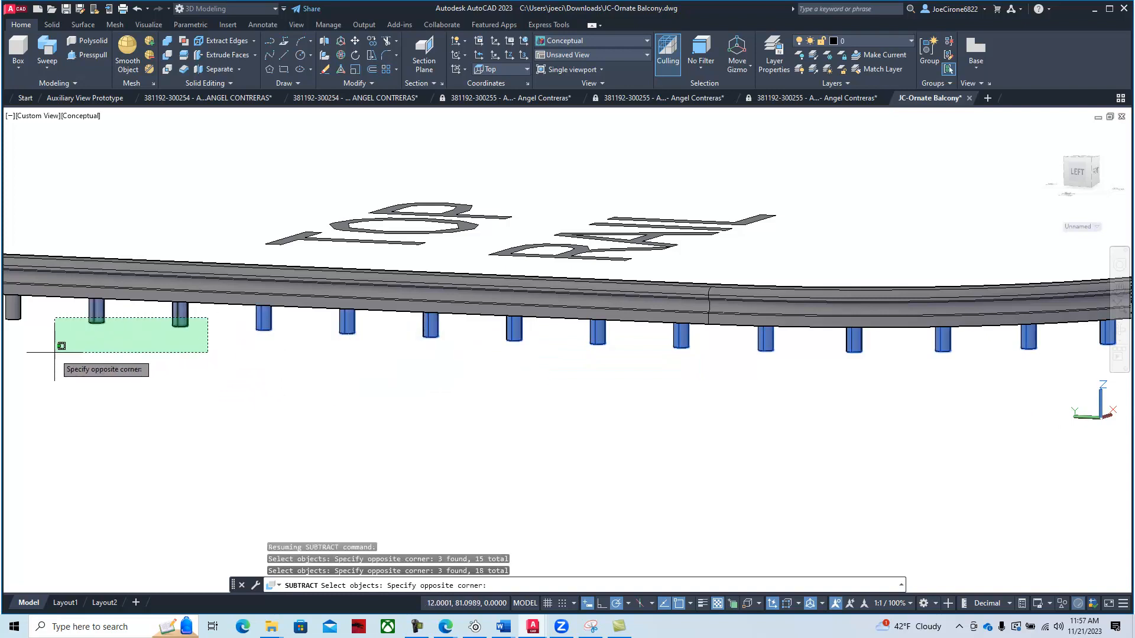
{"action": "left_click", "coordinate": [10, 367]}
Step: Add the next six cylinders leading into the top rail's second curved corner to the objects to subtract
{"action": "middle_click_drag", "start_coordinate": [48, 363], "coordinate": [549, 370]}
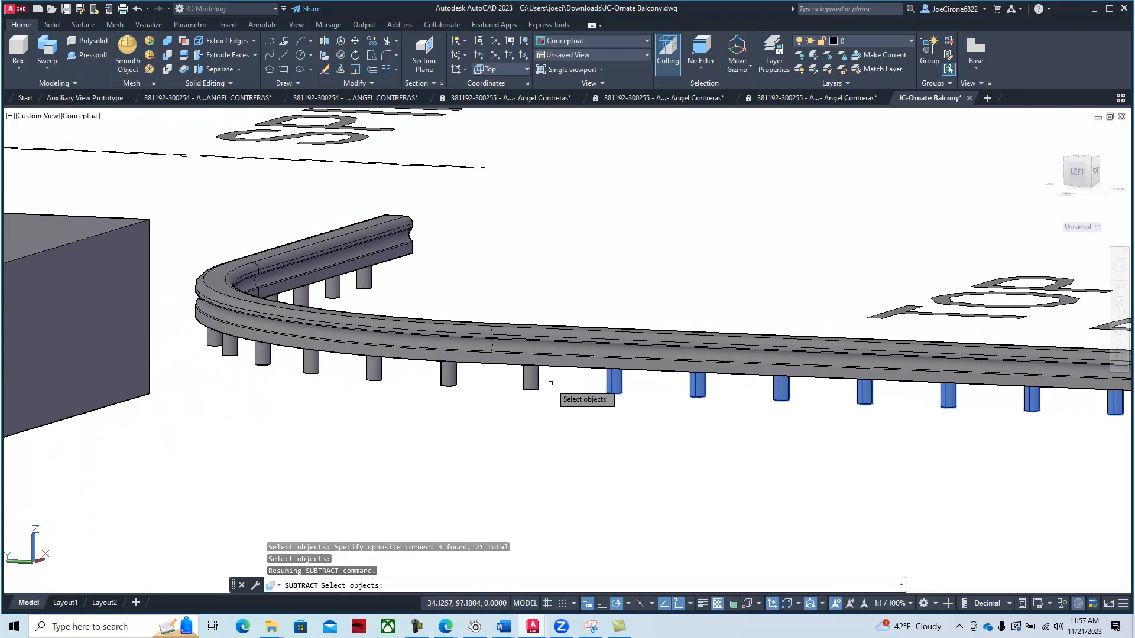
{"action": "left_click", "coordinate": [551, 383]}
{"action": "left_click", "coordinate": [387, 370]}
{"action": "left_click", "coordinate": [397, 383]}
{"action": "left_click", "coordinate": [257, 371]}
{"action": "left_click", "coordinate": [278, 357]}
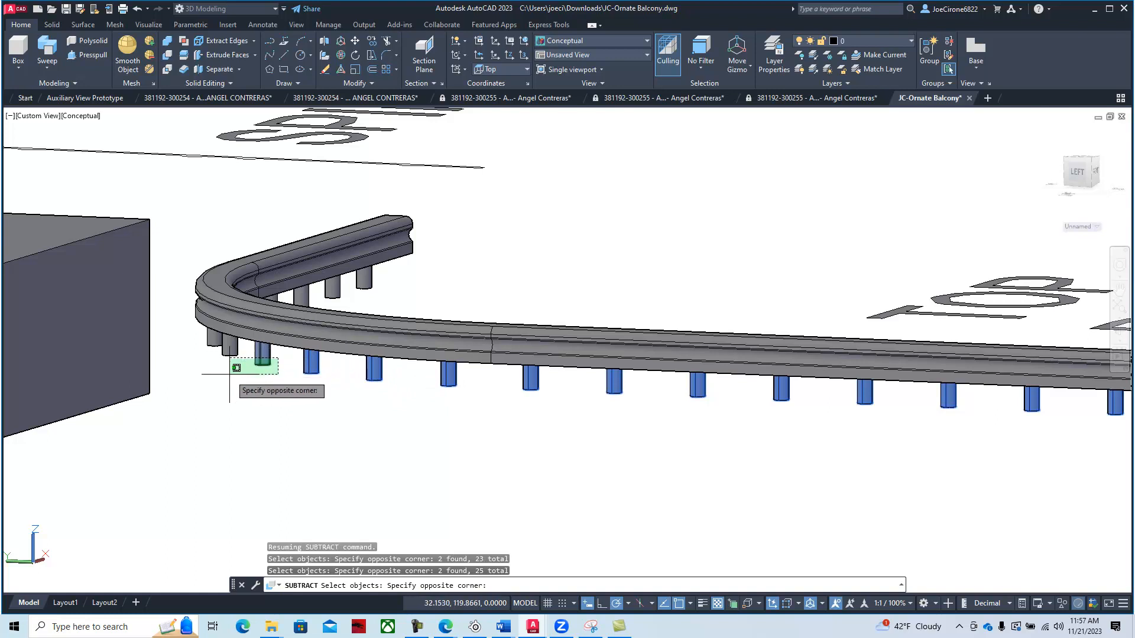
{"action": "left_click", "coordinate": [230, 359]}
{"action": "left_click", "coordinate": [234, 353]}
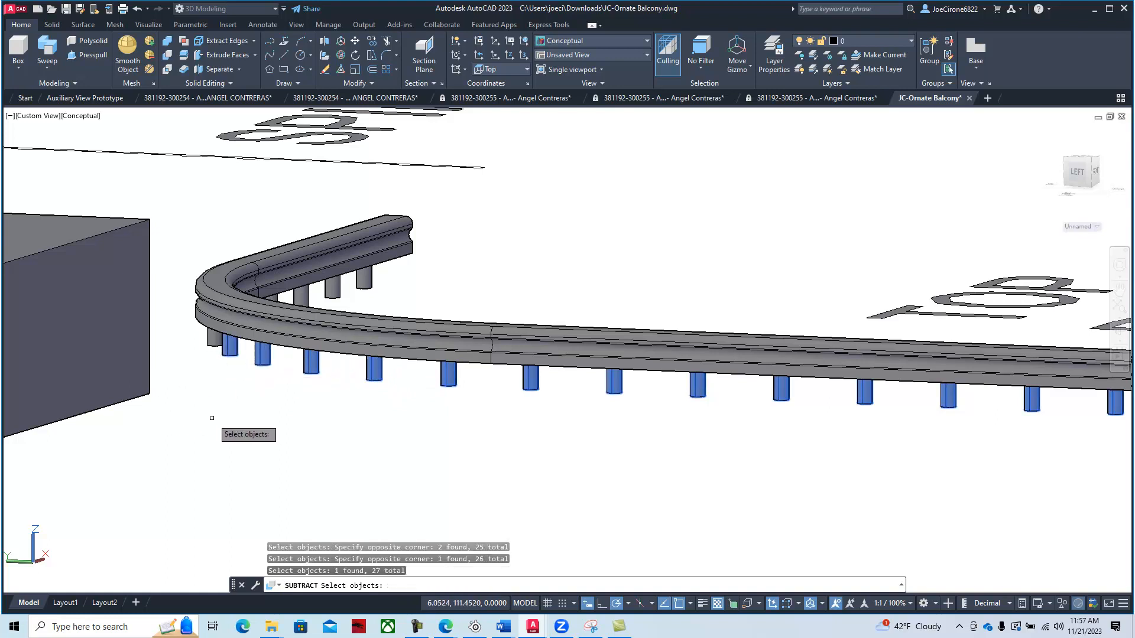
Step: Add the remaining cylinders up to the top rail's far end and complete the subtraction from the rail
{"action": "middle_click_drag", "start_coordinate": [213, 419], "coordinate": [381, 417], "text": "shift"}
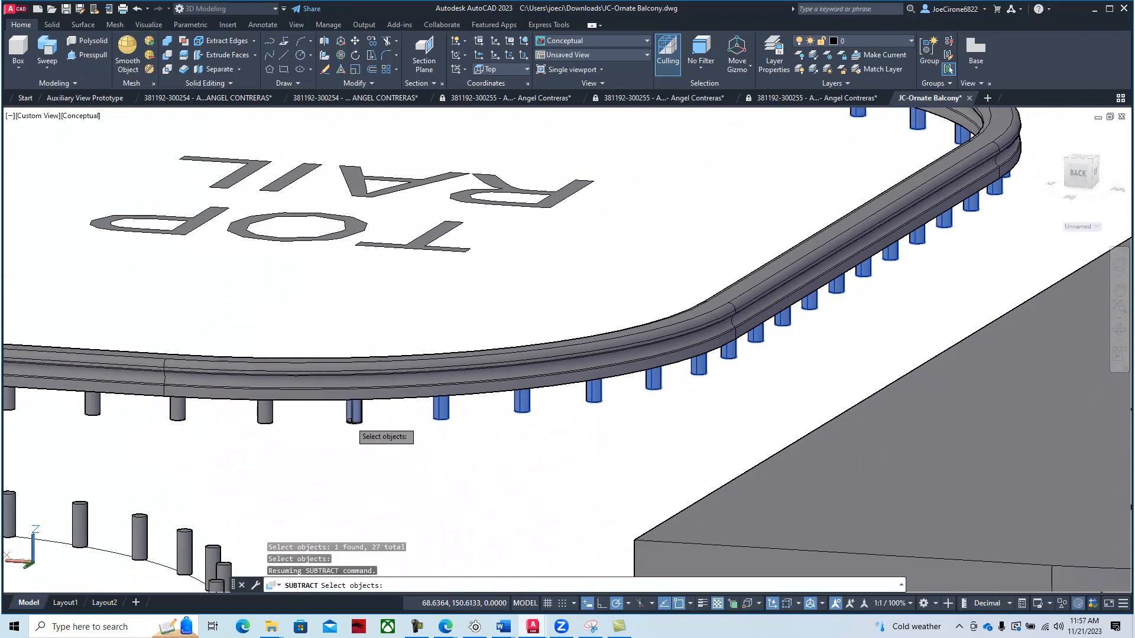
{"action": "left_click", "coordinate": [265, 414]}
{"action": "left_click", "coordinate": [180, 411]}
{"action": "middle_click_drag", "start_coordinate": [159, 410], "coordinate": [610, 400]}
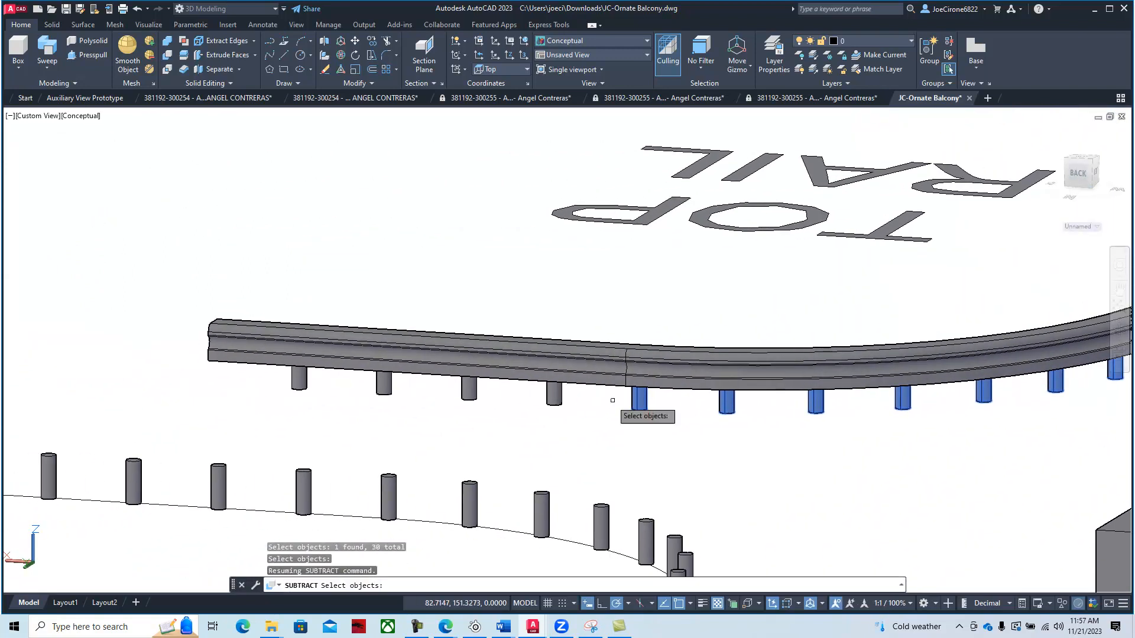
{"action": "left_click", "coordinate": [548, 396]}
{"action": "left_click", "coordinate": [468, 391]}
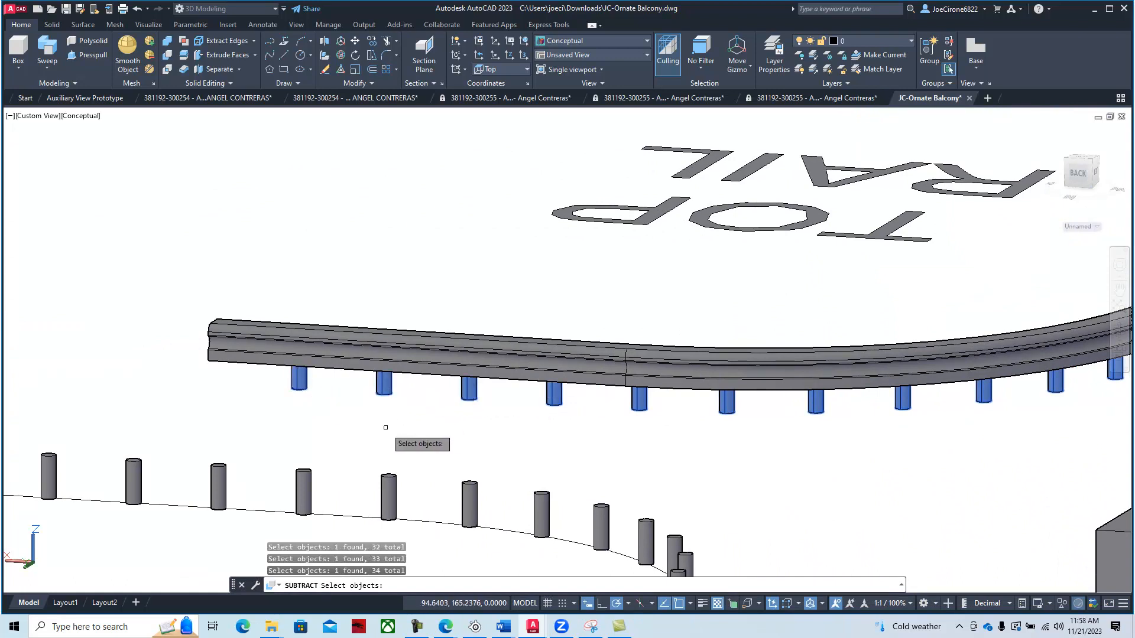
{"action": "key", "text": "Return"}
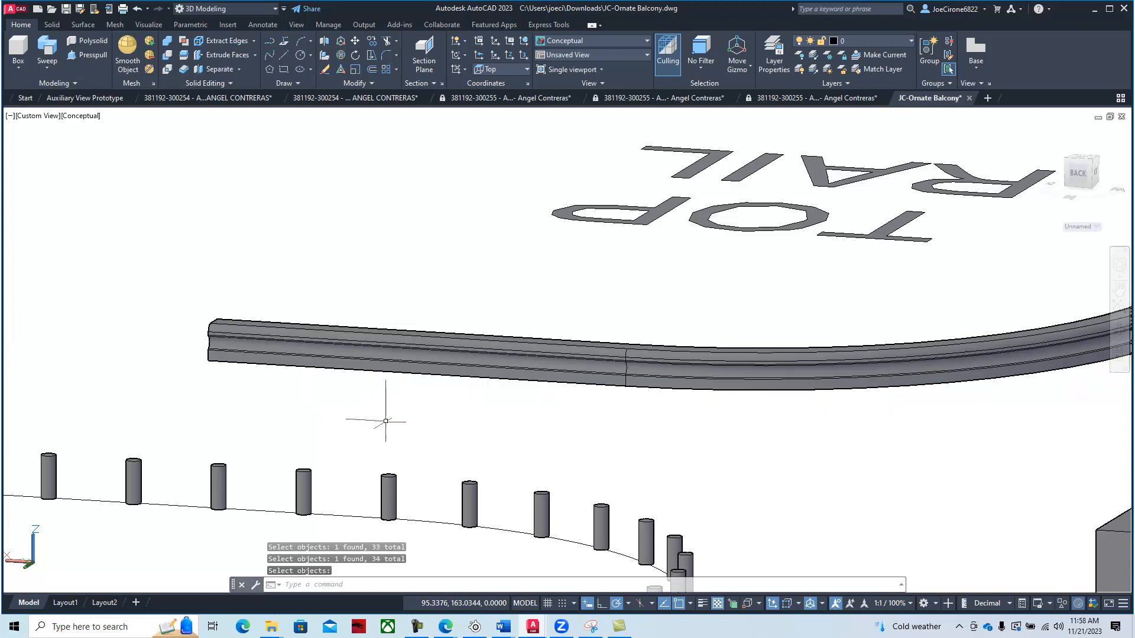
Step: Examine the underside of the top rail where the cylinders were subtracted
{"action": "middle_click_drag", "start_coordinate": [380, 433], "coordinate": [505, 408], "text": "shift"}
{"action": "middle_click_drag", "start_coordinate": [491, 463], "coordinate": [545, 269]}
{"action": "scroll", "coordinate": [541, 344], "scroll_direction": "down", "scroll_amount": 3}
{"action": "scroll", "coordinate": [532, 464], "scroll_direction": "up", "scroll_amount": 5}
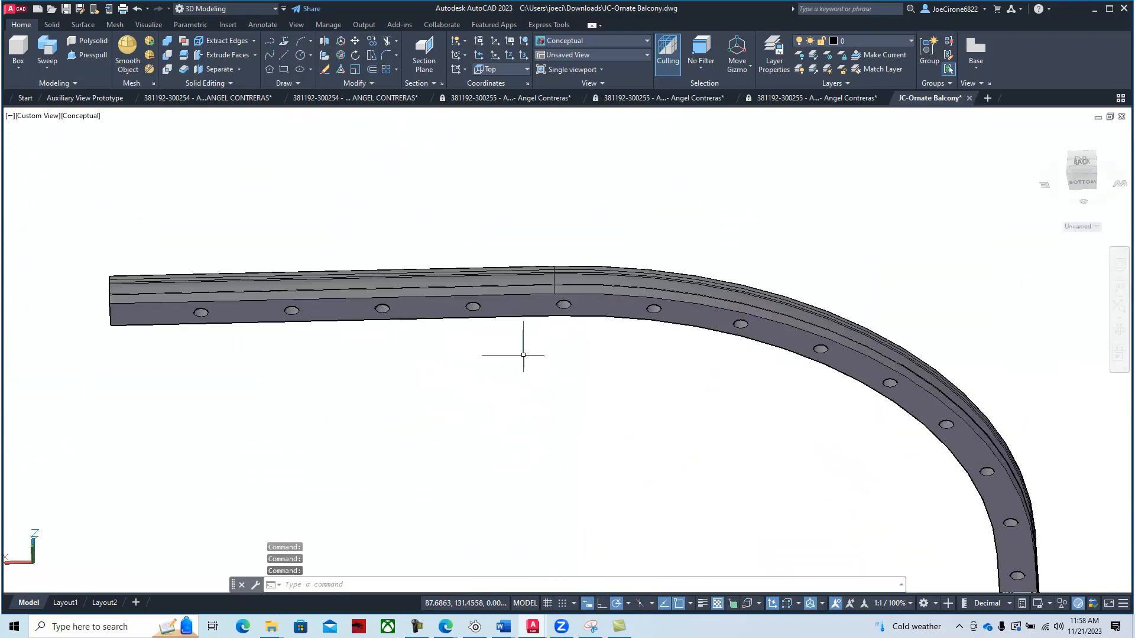
{"action": "scroll", "coordinate": [931, 431], "scroll_direction": "down", "scroll_amount": 4}
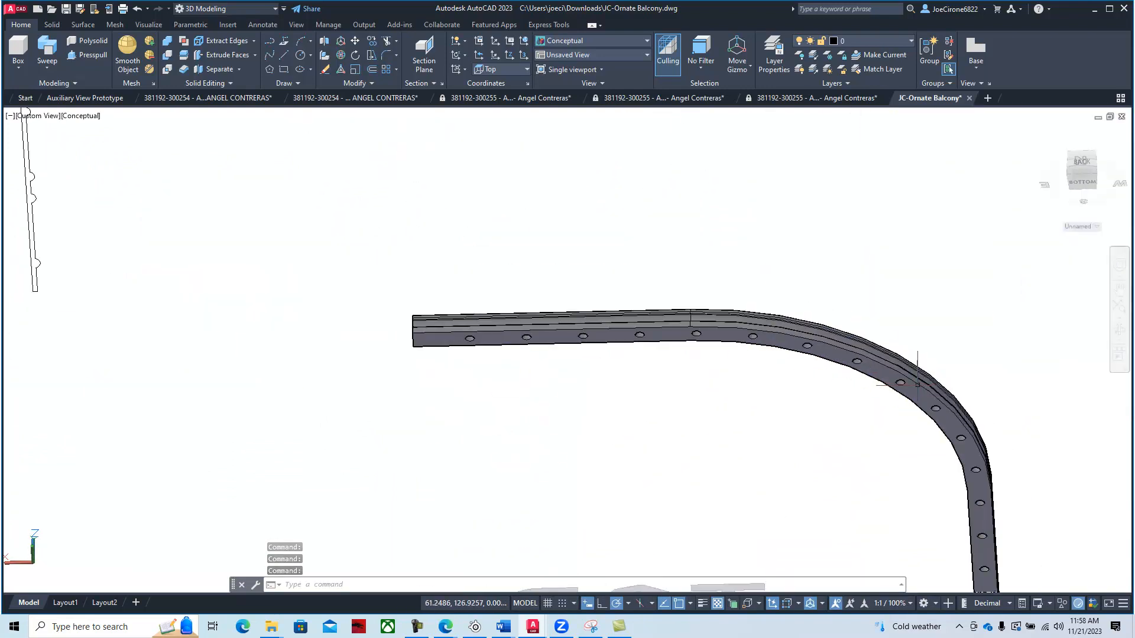
Step: Switch the drawing to the SE Isometric view to show all balcony parts
{"action": "scroll", "coordinate": [932, 430], "scroll_direction": "down", "scroll_amount": 2}
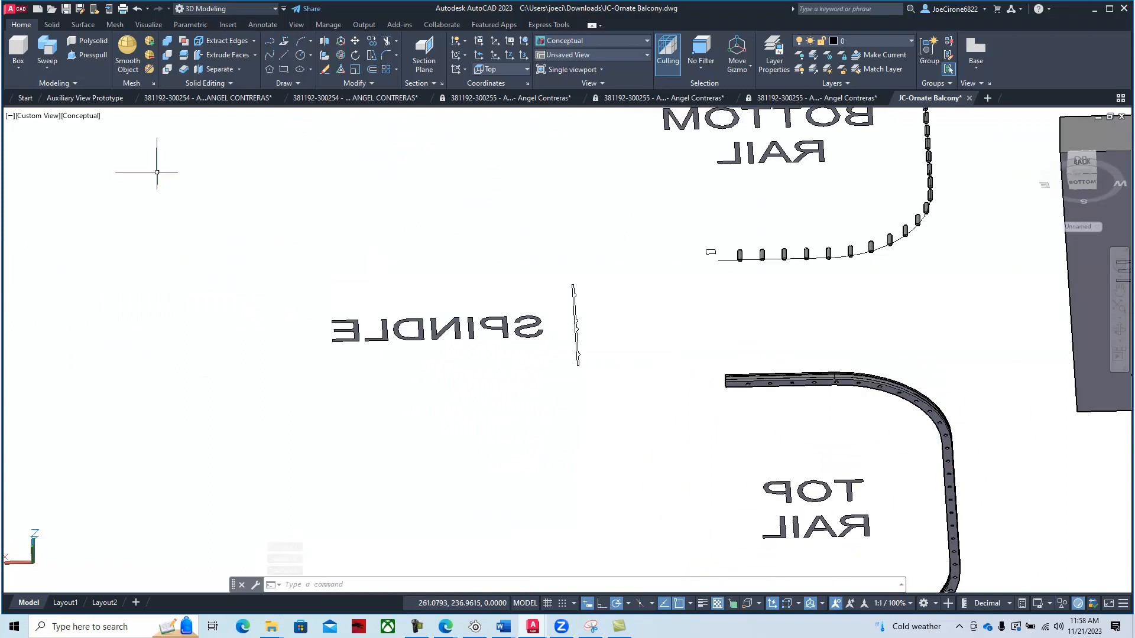
{"action": "left_click", "coordinate": [39, 116]}
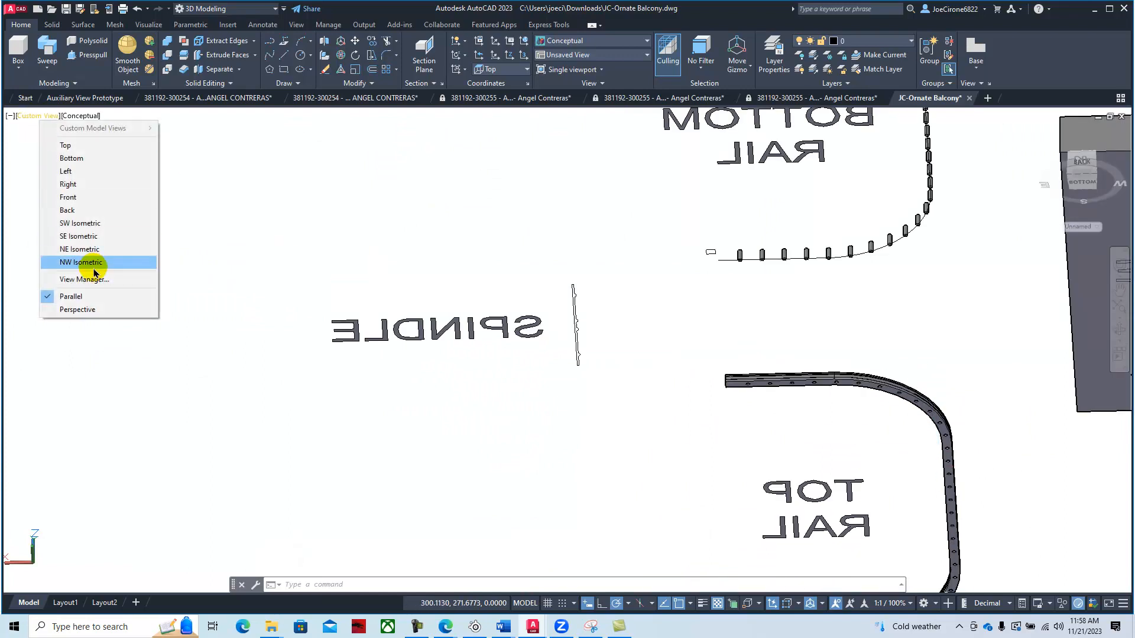
{"action": "left_click", "coordinate": [83, 237]}
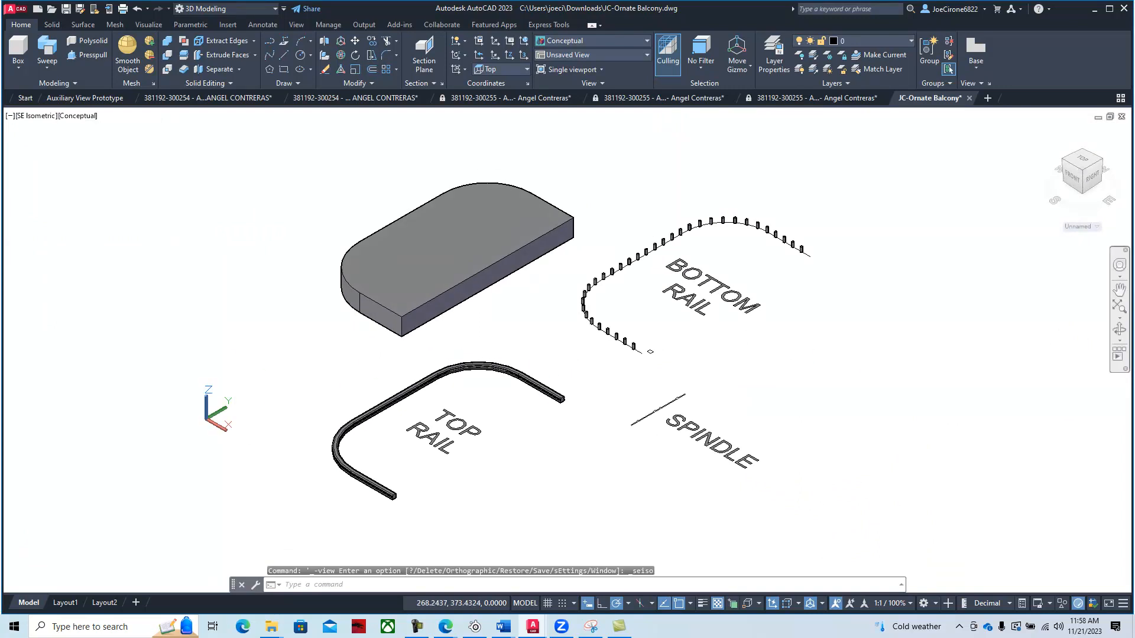
Step: Switch to the workbook PDF and read the Project 2 instructions for sweeping the bottom rail and subtracting its cylinders
{"action": "left_click_drag", "start_coordinate": [1134, 71], "coordinate": [779, 71]}
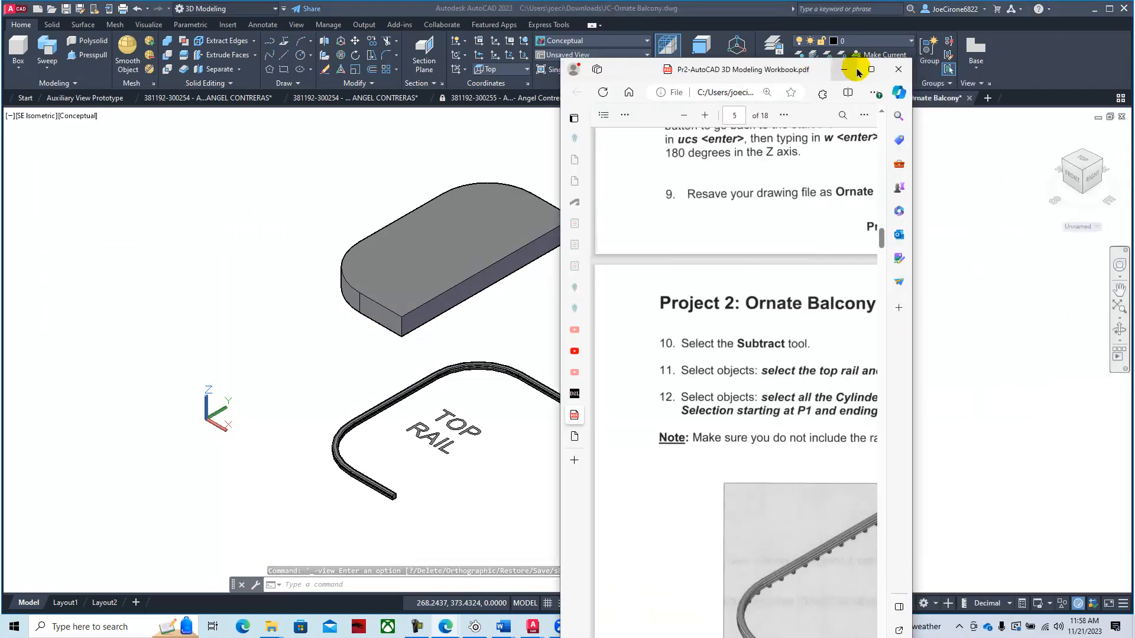
{"action": "left_click", "coordinate": [872, 71]}
{"action": "scroll", "coordinate": [717, 354], "scroll_direction": "down", "scroll_amount": 7}
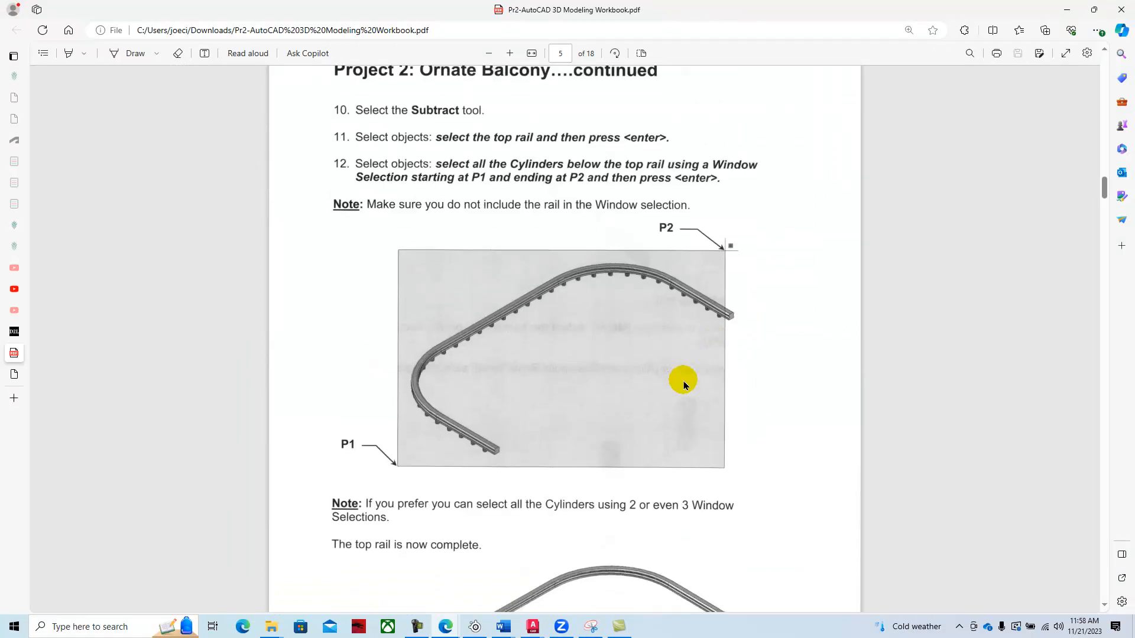
{"action": "scroll", "coordinate": [673, 393], "scroll_direction": "down", "scroll_amount": 4}
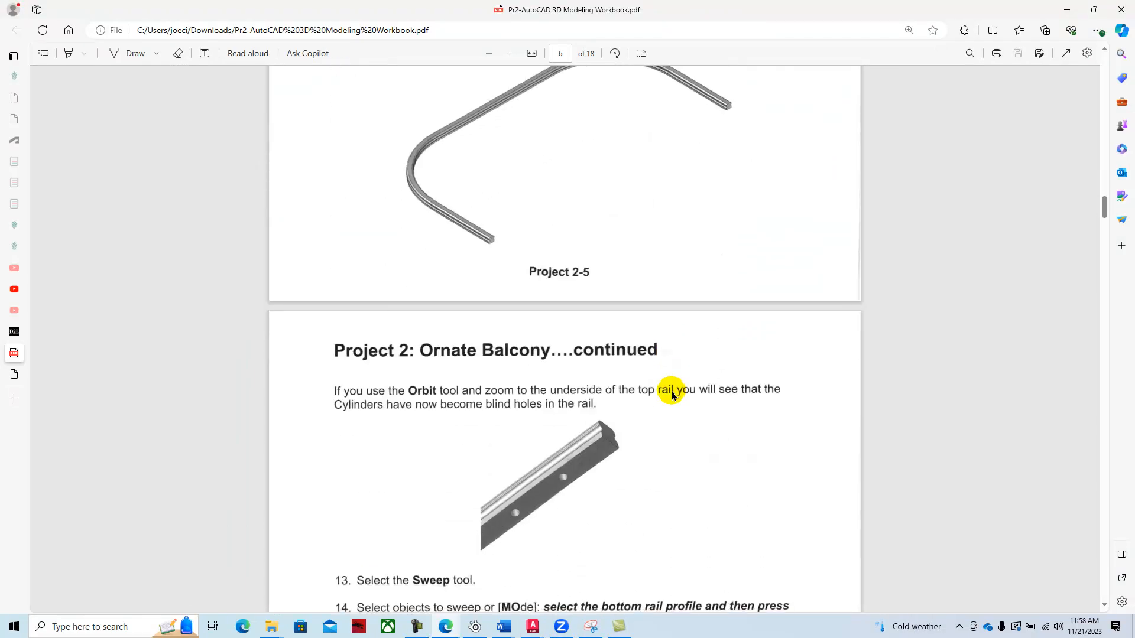
{"action": "scroll", "coordinate": [672, 394], "scroll_direction": "down", "scroll_amount": 6}
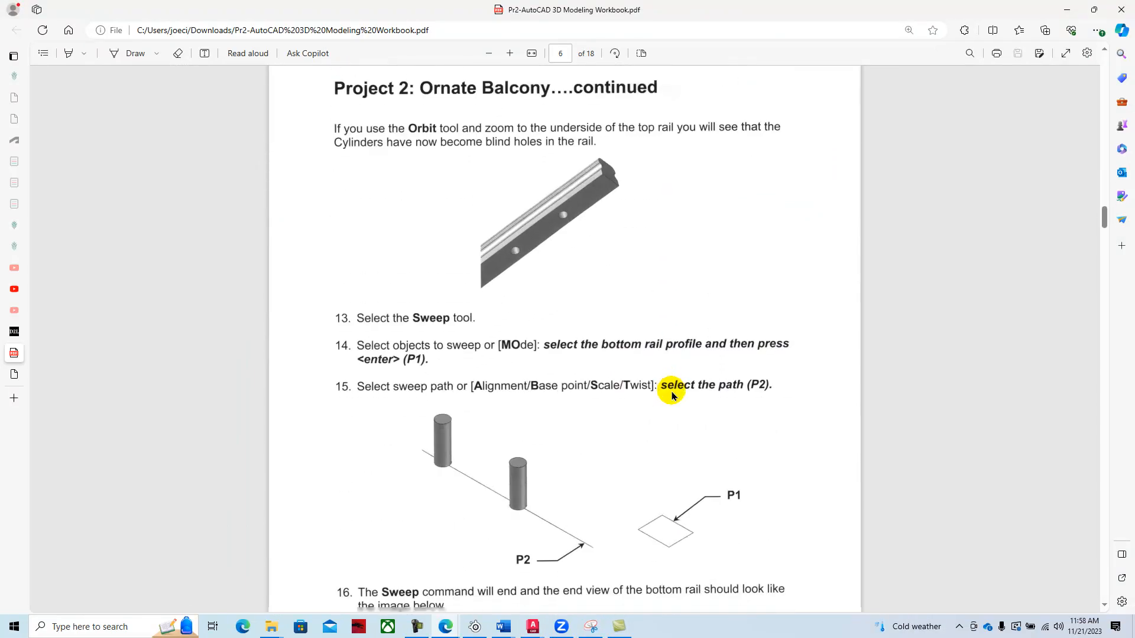
{"action": "scroll", "coordinate": [672, 395], "scroll_direction": "down", "scroll_amount": 1}
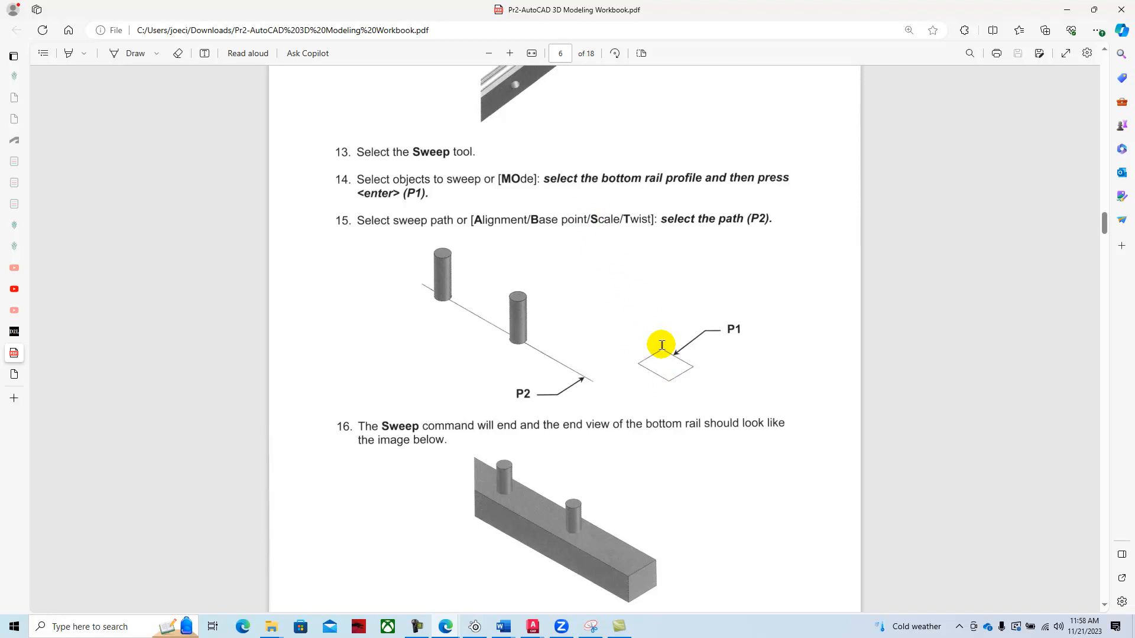
{"action": "scroll", "coordinate": [661, 346], "scroll_direction": "down", "scroll_amount": 5}
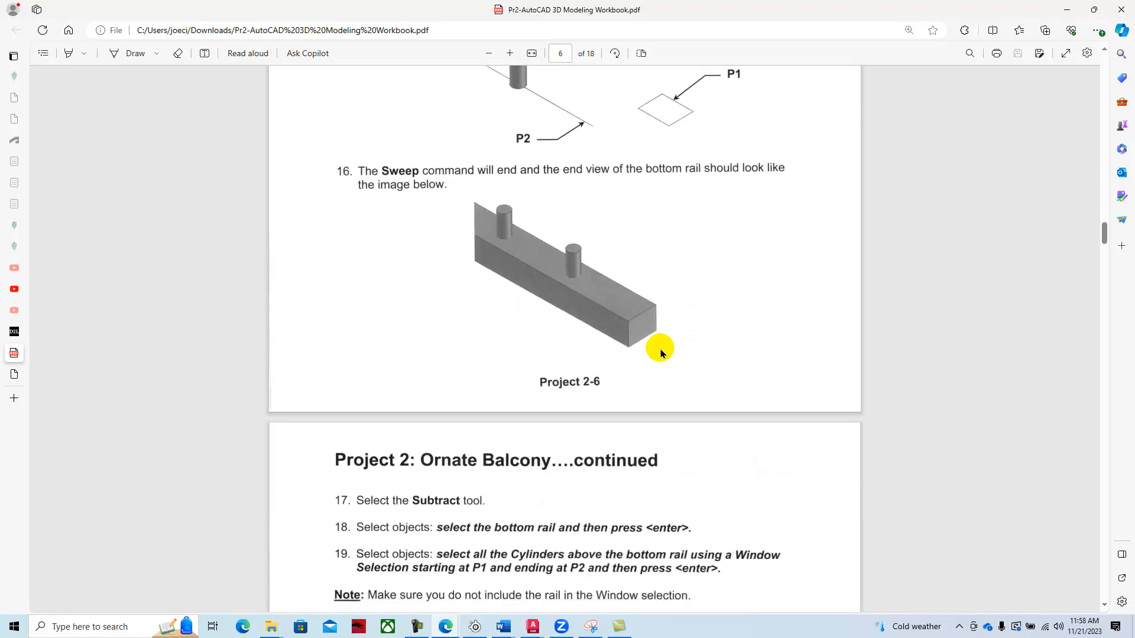
{"action": "scroll", "coordinate": [661, 353], "scroll_direction": "down", "scroll_amount": 3}
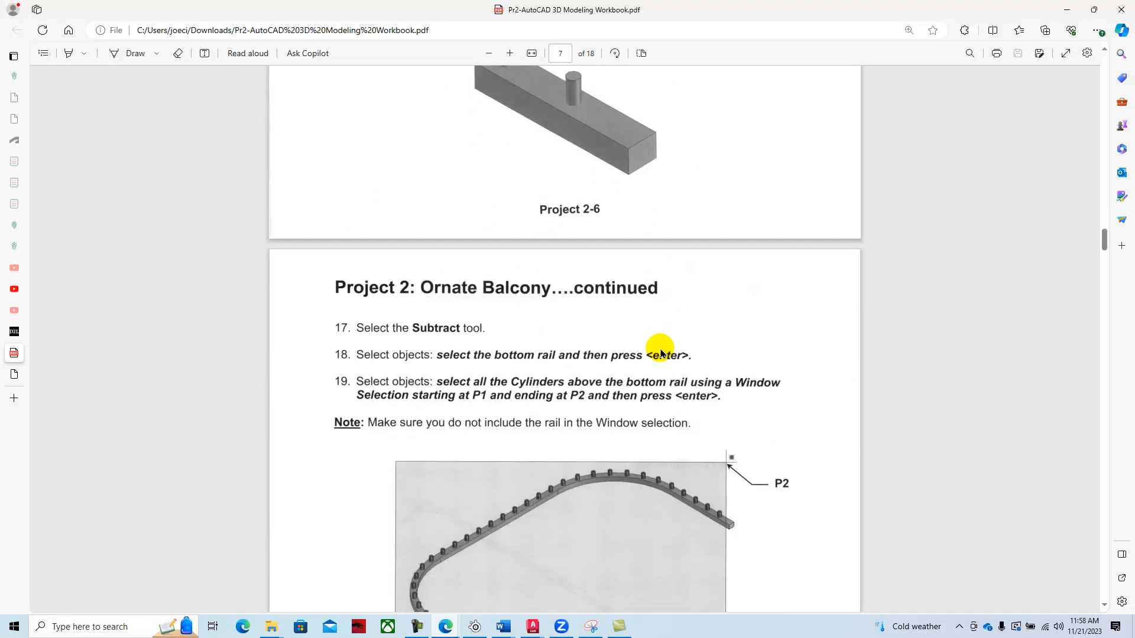
{"action": "scroll", "coordinate": [661, 353], "scroll_direction": "down", "scroll_amount": 3}
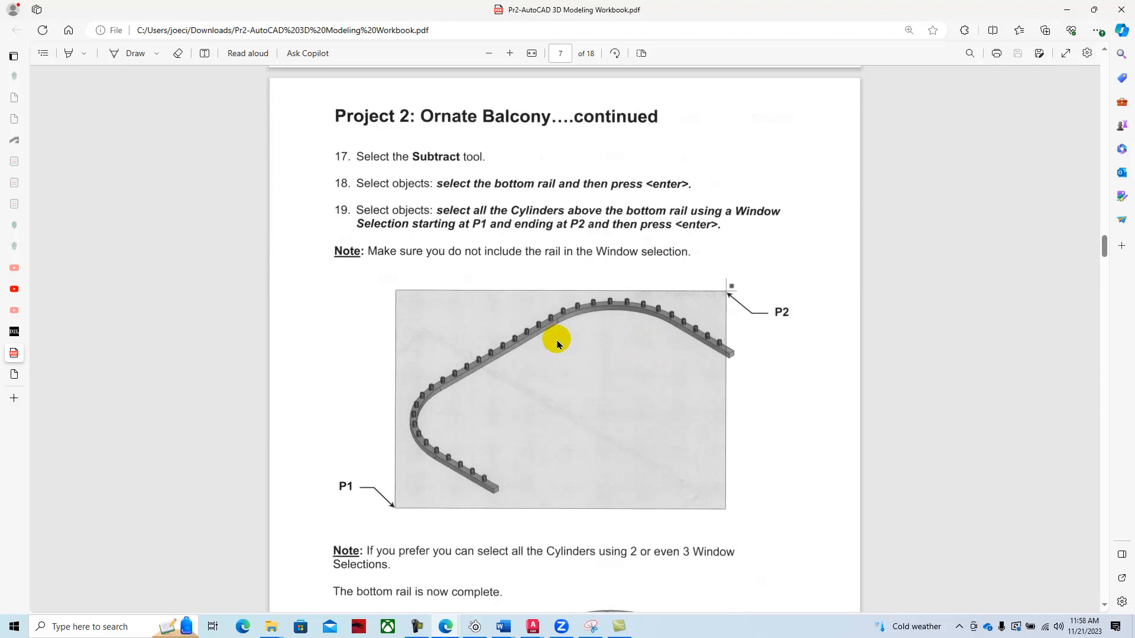
{"action": "scroll", "coordinate": [484, 272], "scroll_direction": "down", "scroll_amount": 7}
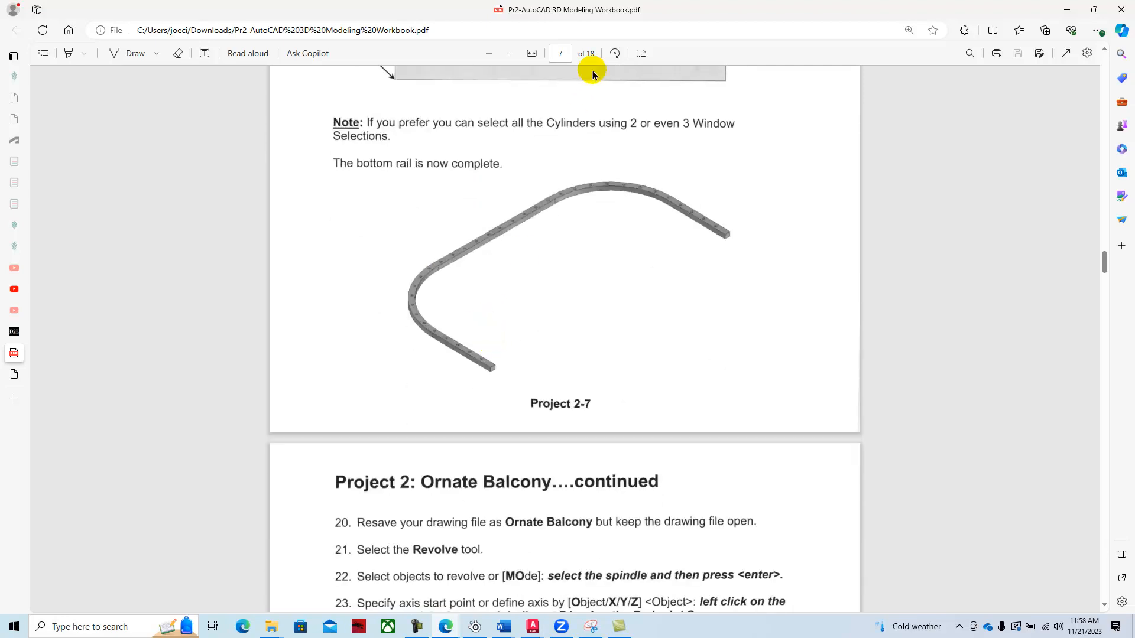
{"action": "left_click_drag", "start_coordinate": [657, 10], "coordinate": [1134, 89]}
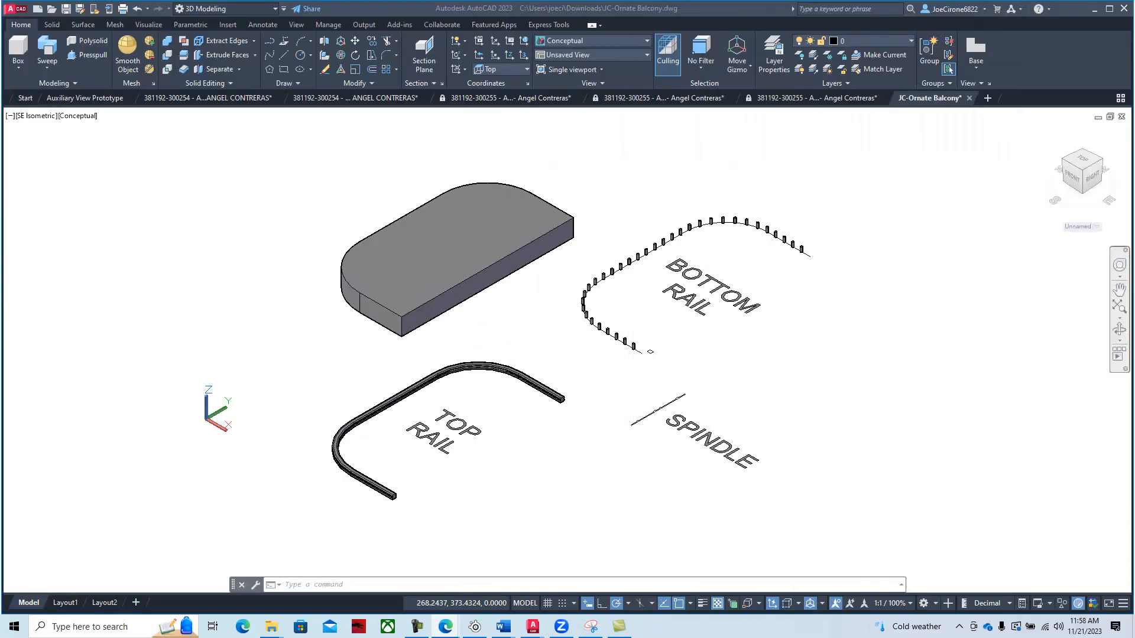
Step: In AutoCAD, sweep the small rectangular bottom rail profile along the bottom rail path as a solid
{"action": "scroll", "coordinate": [622, 309], "scroll_direction": "up", "scroll_amount": 5}
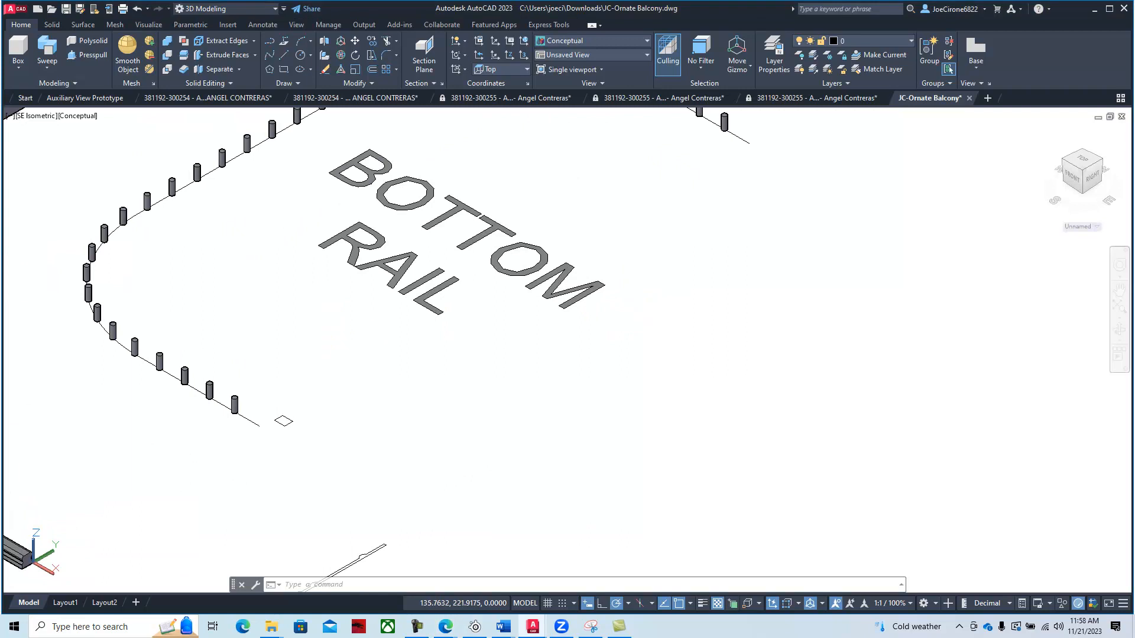
{"action": "middle_click_drag", "start_coordinate": [251, 333], "coordinate": [440, 440]}
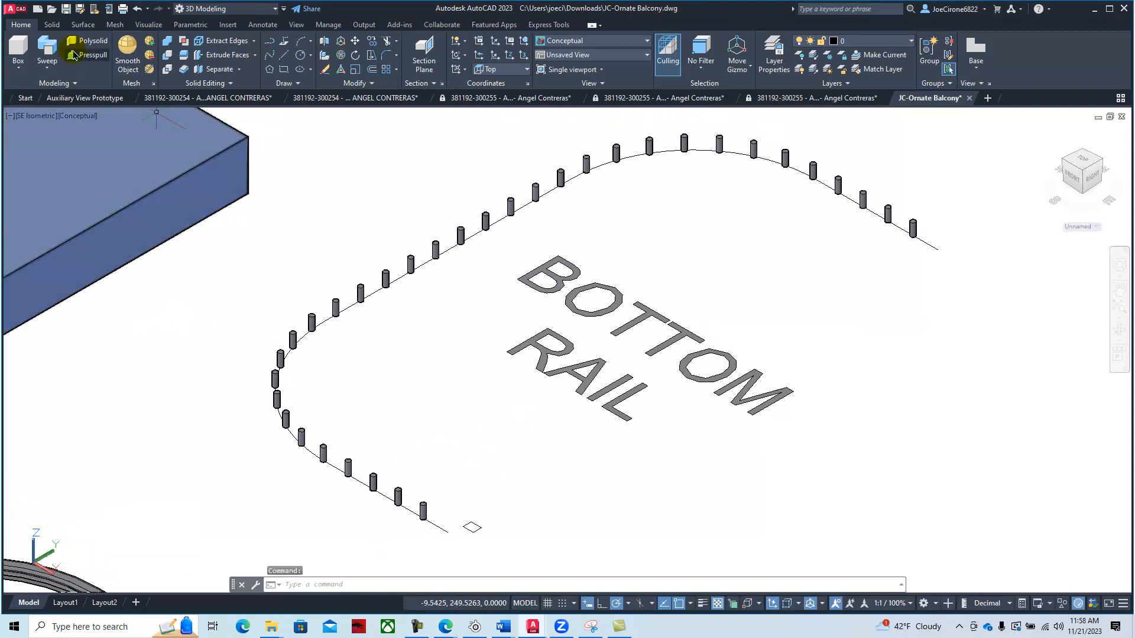
{"action": "left_click", "coordinate": [48, 50]}
{"action": "left_click", "coordinate": [498, 506]}
{"action": "left_click", "coordinate": [464, 550]}
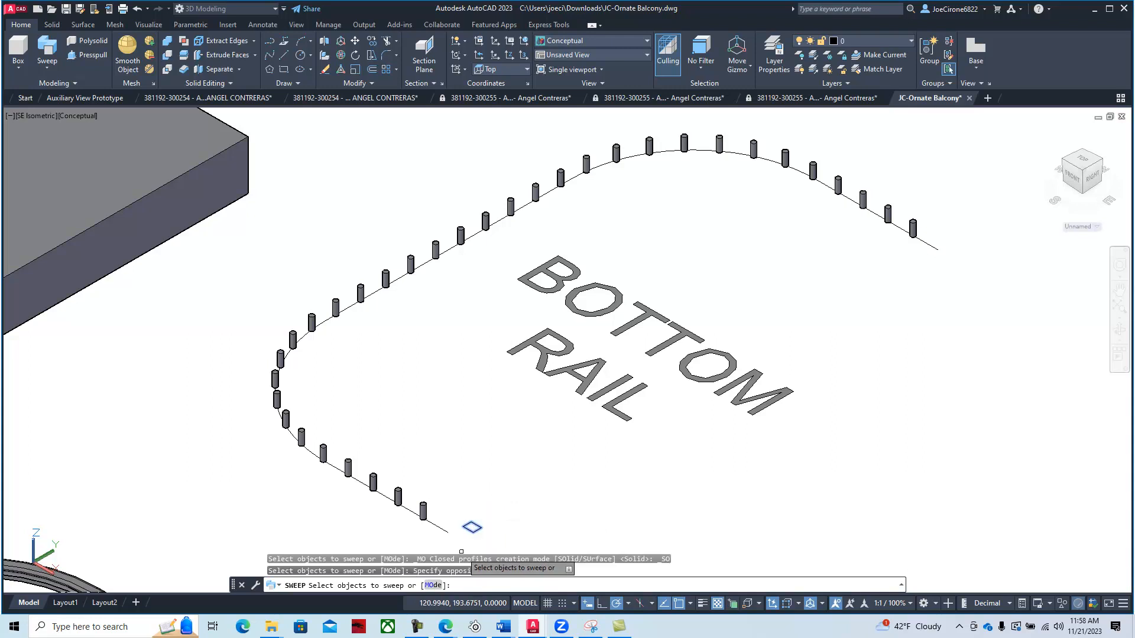
{"action": "key", "text": "Return"}
{"action": "left_click", "coordinate": [439, 526]}
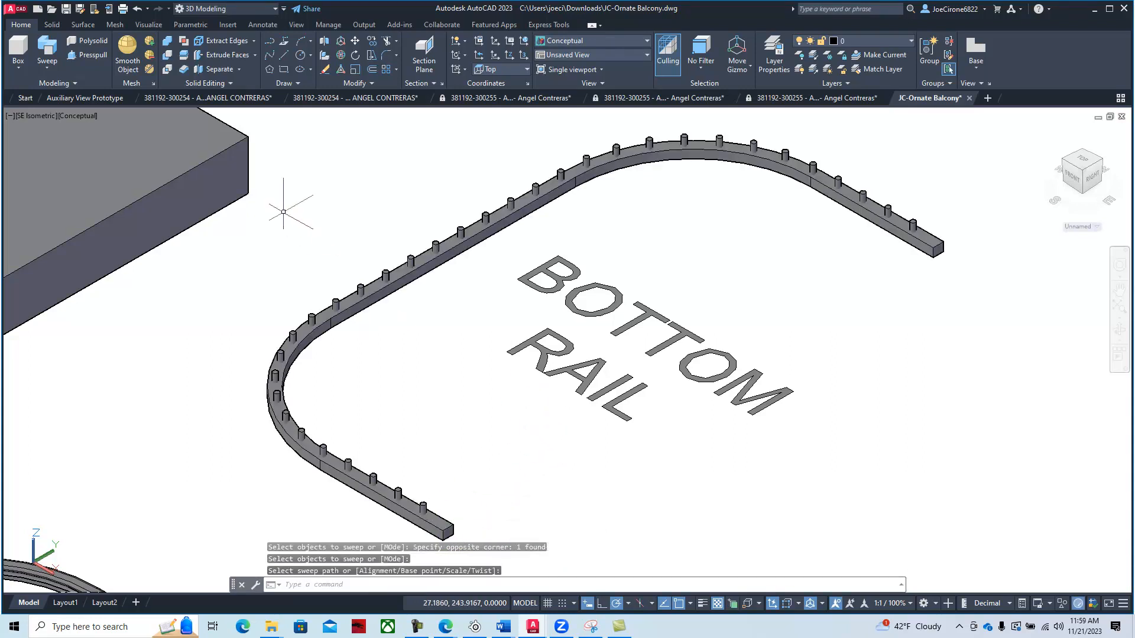
Step: Start a subtraction from the bottom rail and pick the first five cylinders along its near straight end as objects to subtract
{"action": "left_click", "coordinate": [180, 62]}
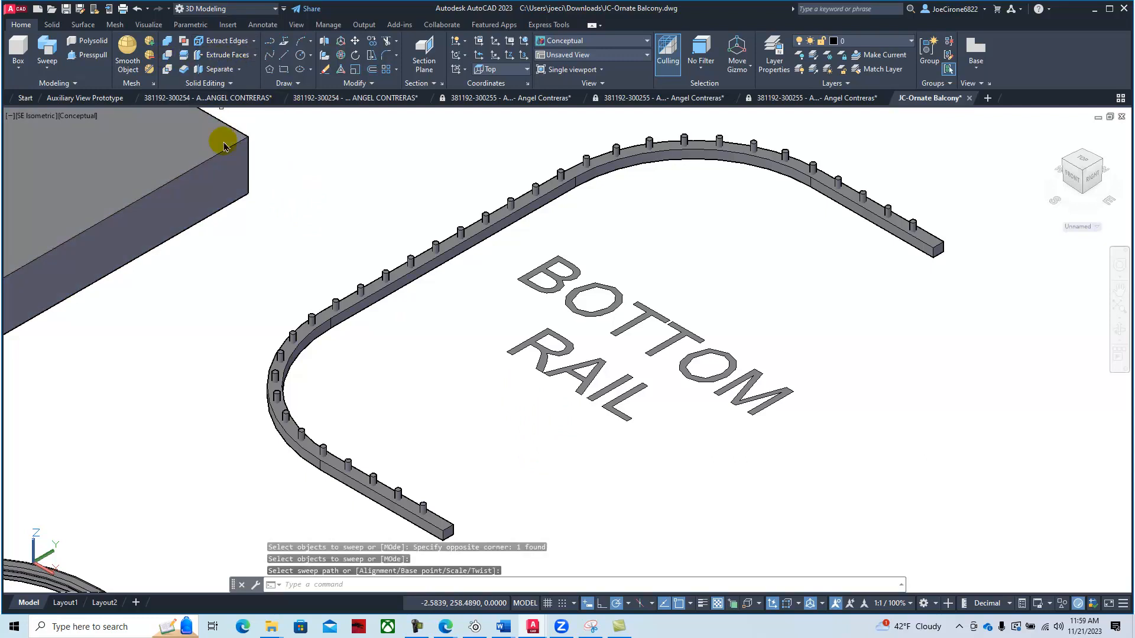
{"action": "left_click", "coordinate": [383, 294]}
{"action": "key", "text": "Return"}
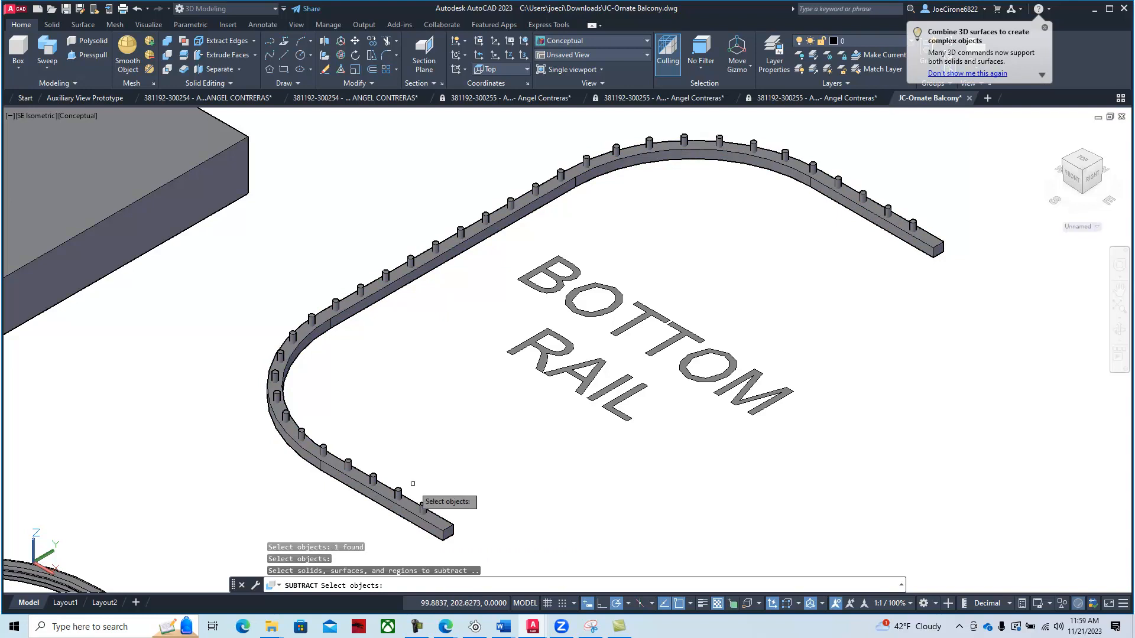
{"action": "left_click", "coordinate": [423, 509]}
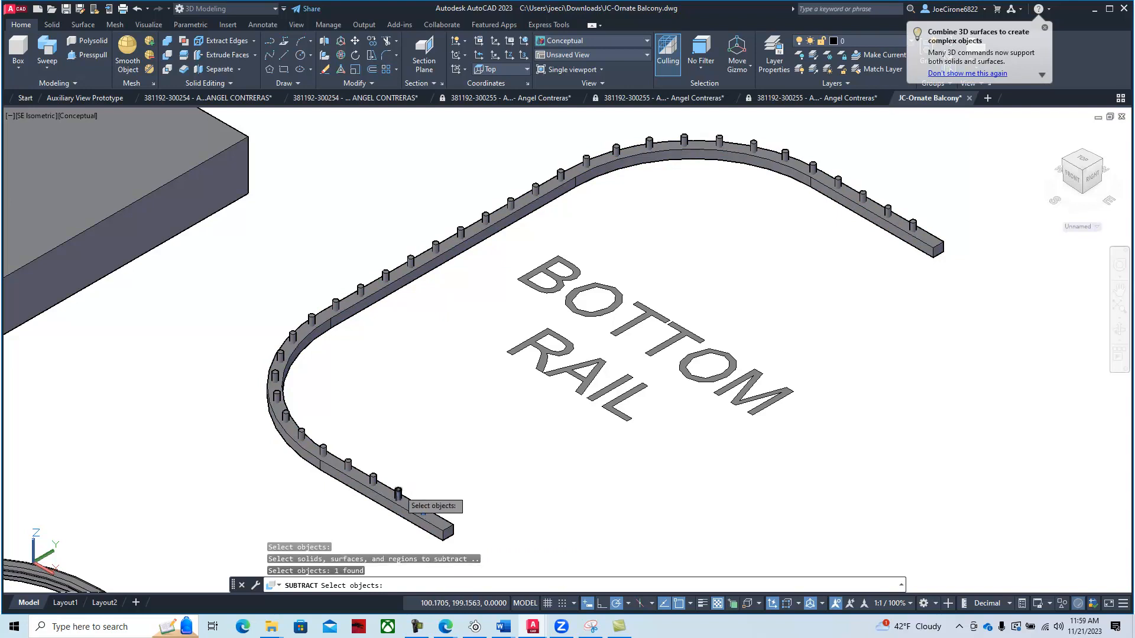
{"action": "left_click", "coordinate": [397, 491]}
{"action": "left_click", "coordinate": [374, 476]}
{"action": "left_click", "coordinate": [348, 463]}
{"action": "left_click", "coordinate": [323, 450]}
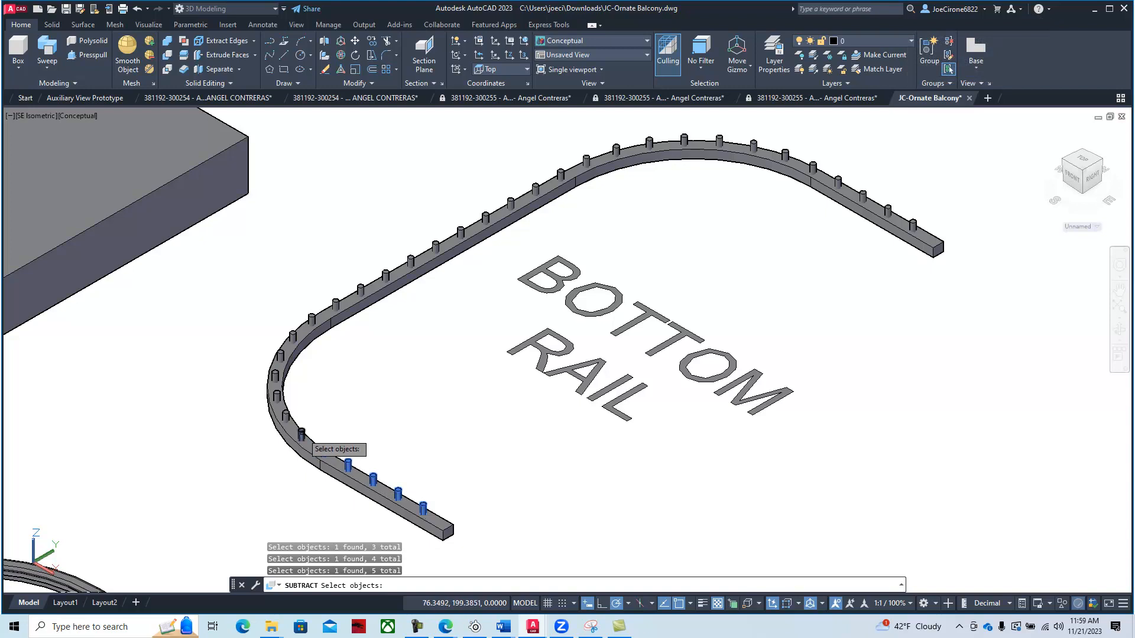
Step: Add the six cylinders around the bottom rail's first curved corner to the objects to subtract
{"action": "left_click", "coordinate": [301, 435]}
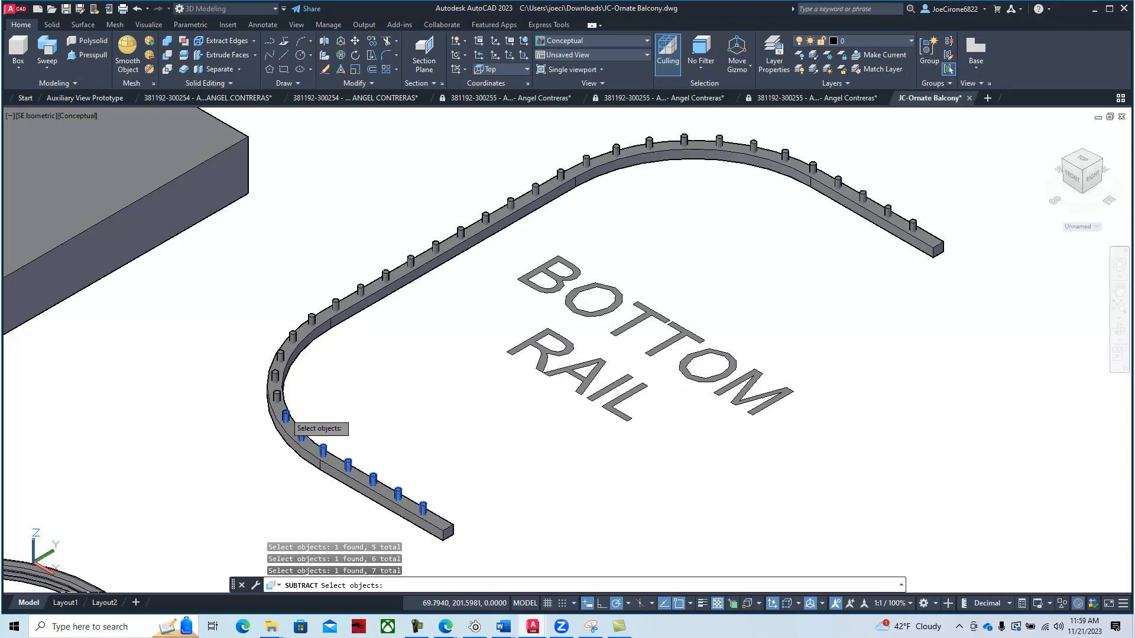
{"action": "left_click", "coordinate": [277, 396]}
{"action": "left_click", "coordinate": [275, 377]}
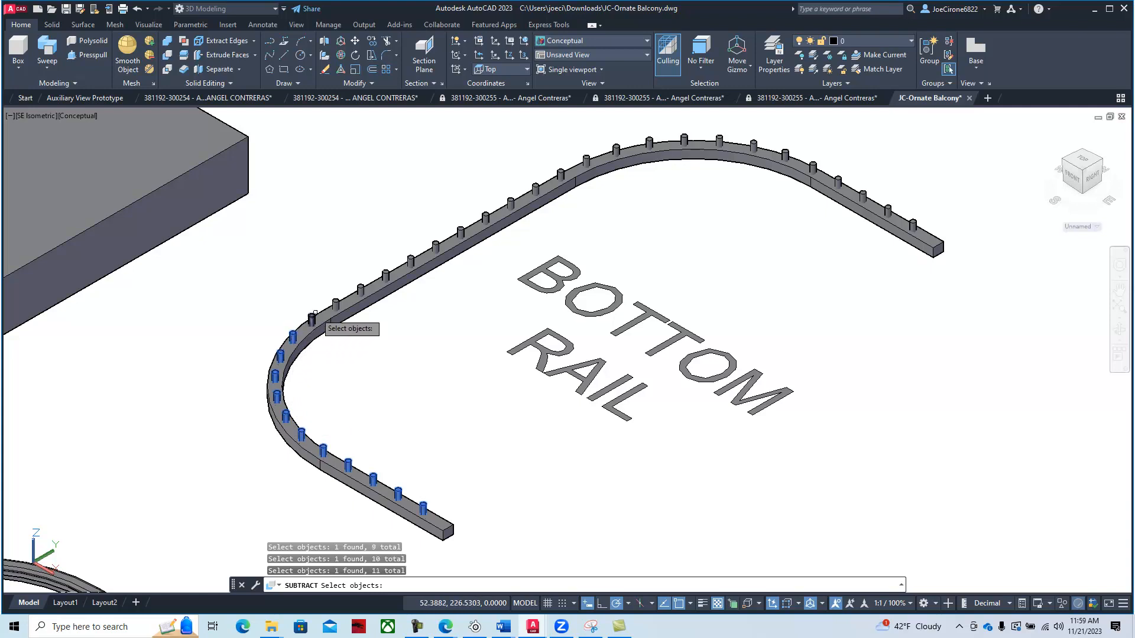
Step: Add the next 17 cylinders along the bottom rail's long straight side and into its second curved corner to the objects to subtract
{"action": "left_click", "coordinate": [336, 305]}
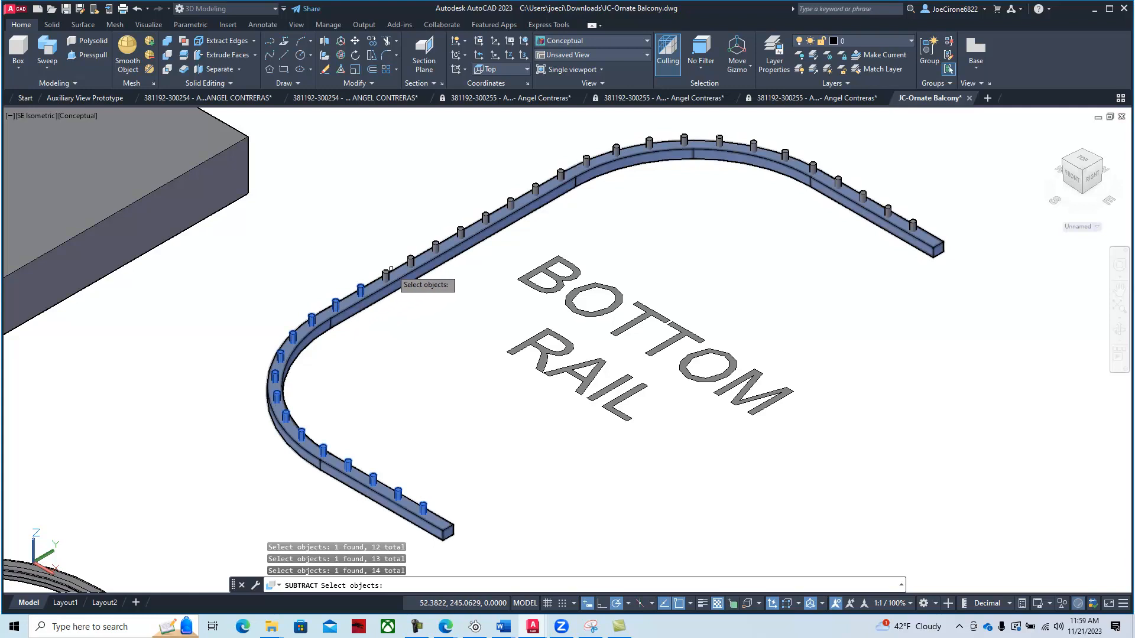
{"action": "left_click", "coordinate": [411, 261]}
{"action": "left_click", "coordinate": [435, 247]}
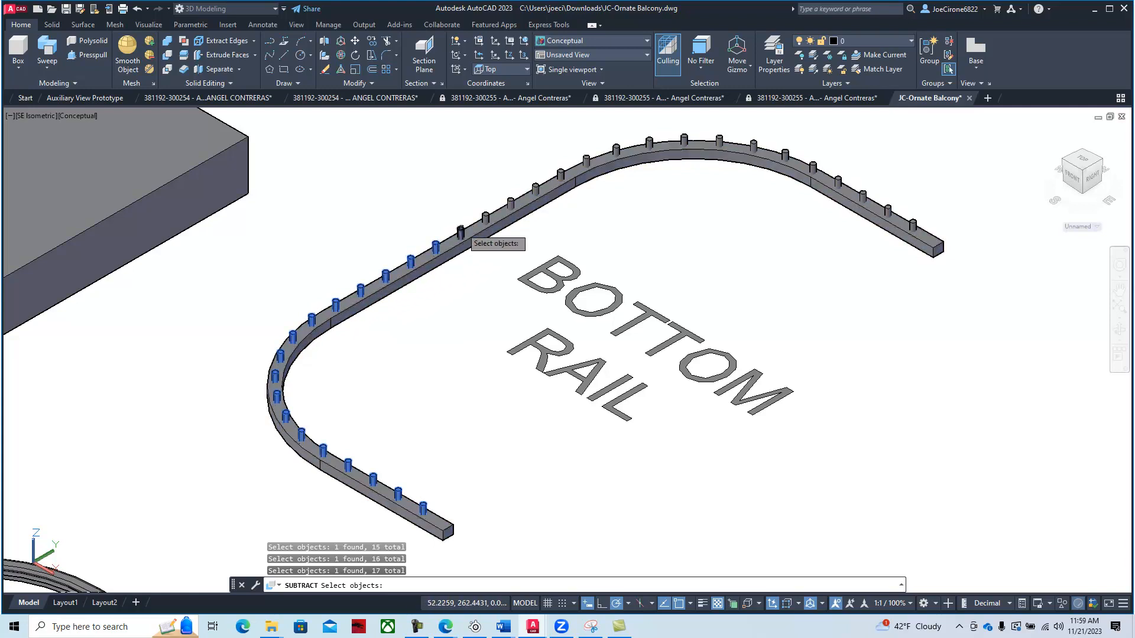
{"action": "left_click", "coordinate": [485, 219]}
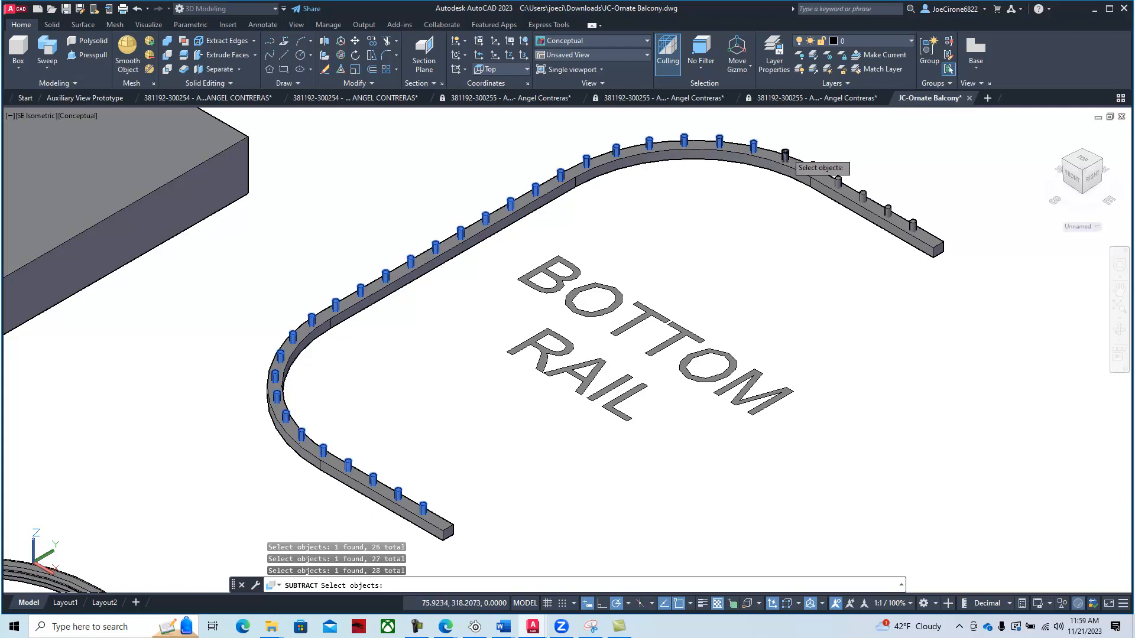
Step: Add the last six cylinders up to the bottom rail's far end and complete the subtraction
{"action": "left_click", "coordinate": [786, 154]}
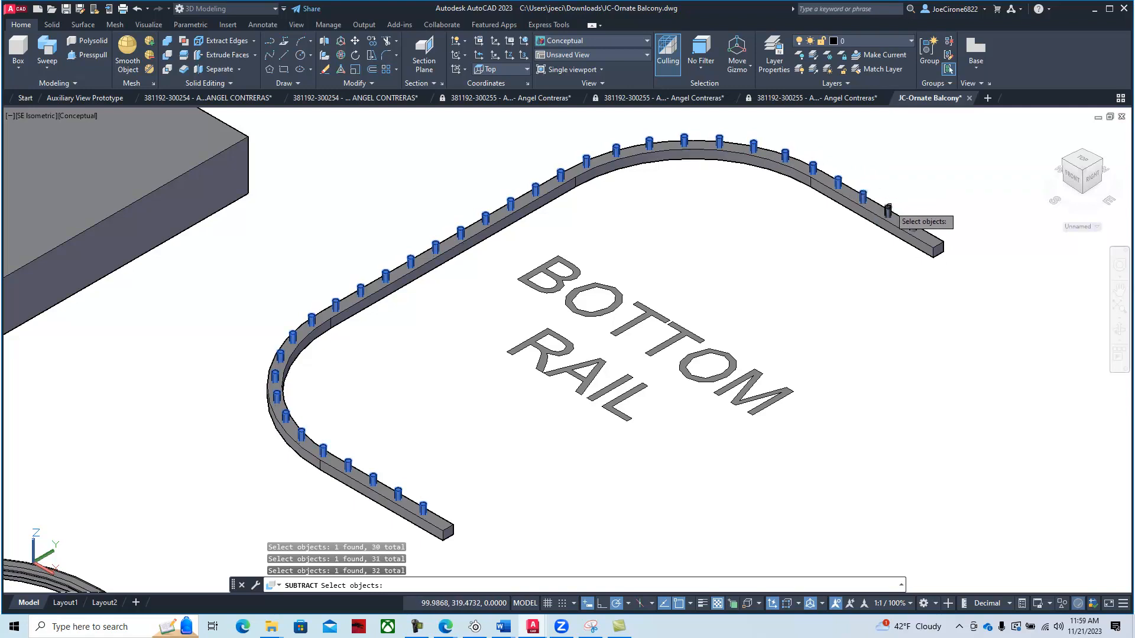
{"action": "left_click", "coordinate": [912, 224]}
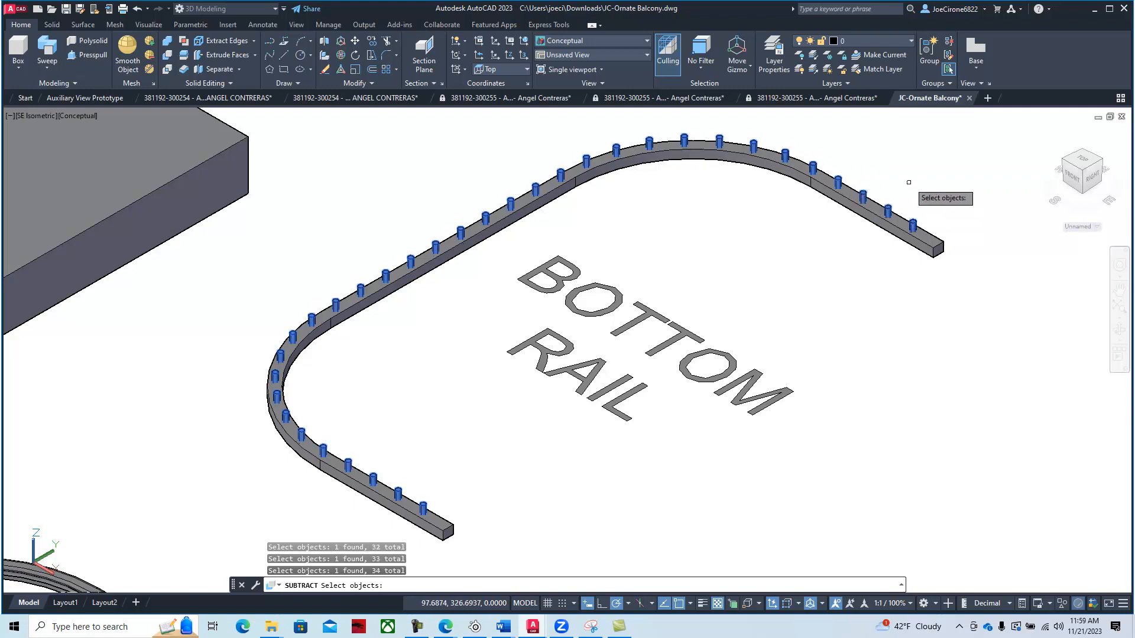
{"action": "key", "text": "Return"}
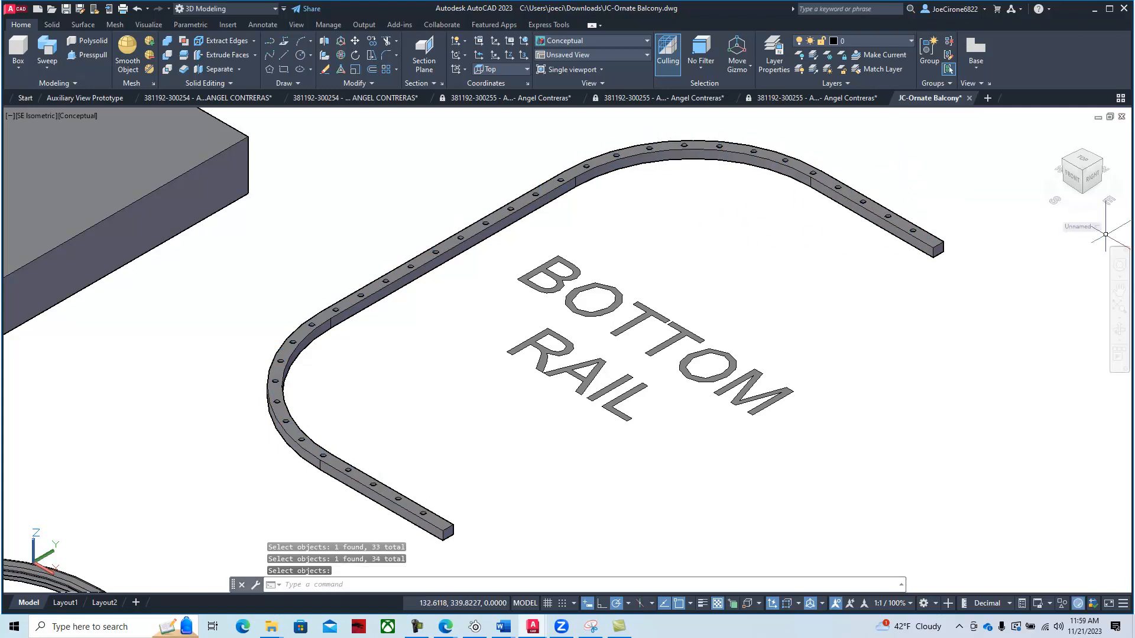
Step: Switch to the workbook PDF and read the Project 2 instructions for revolving the spindle 360 degrees and rotating it in 3D
{"action": "left_click", "coordinate": [446, 627]}
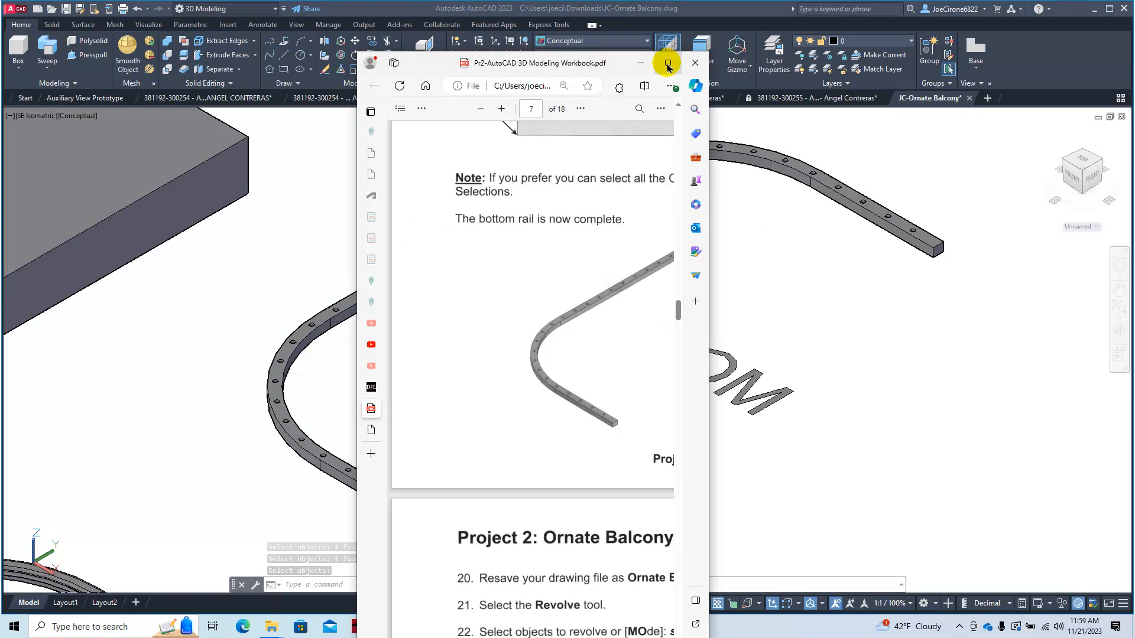
{"action": "left_click", "coordinate": [667, 63]}
{"action": "scroll", "coordinate": [591, 295], "scroll_direction": "down", "scroll_amount": 5}
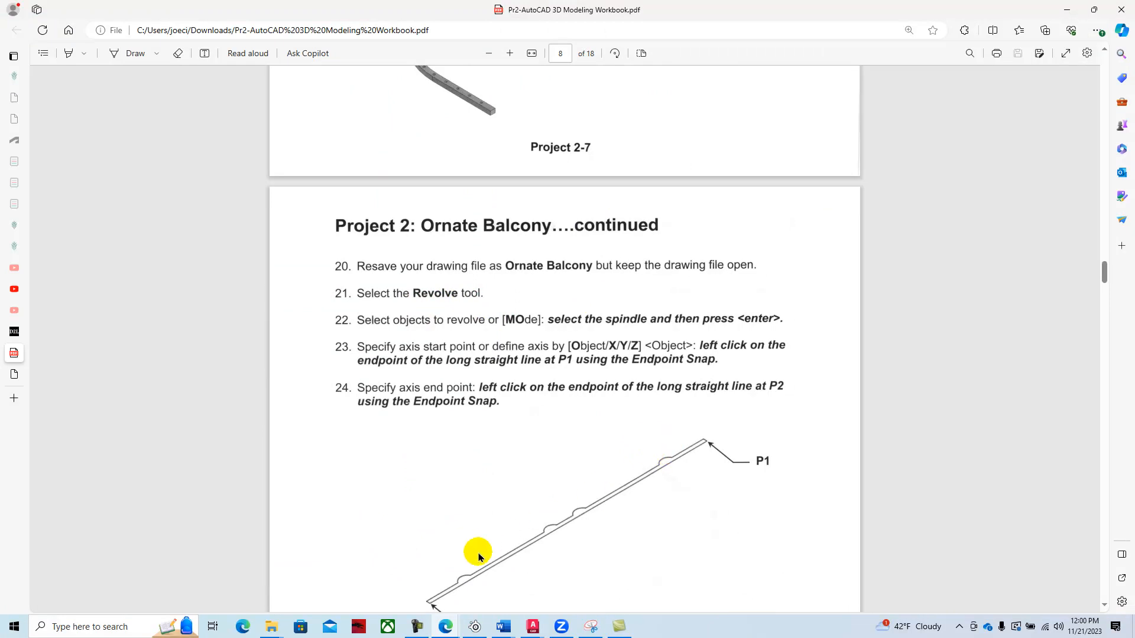
{"action": "scroll", "coordinate": [523, 440], "scroll_direction": "down", "scroll_amount": 2}
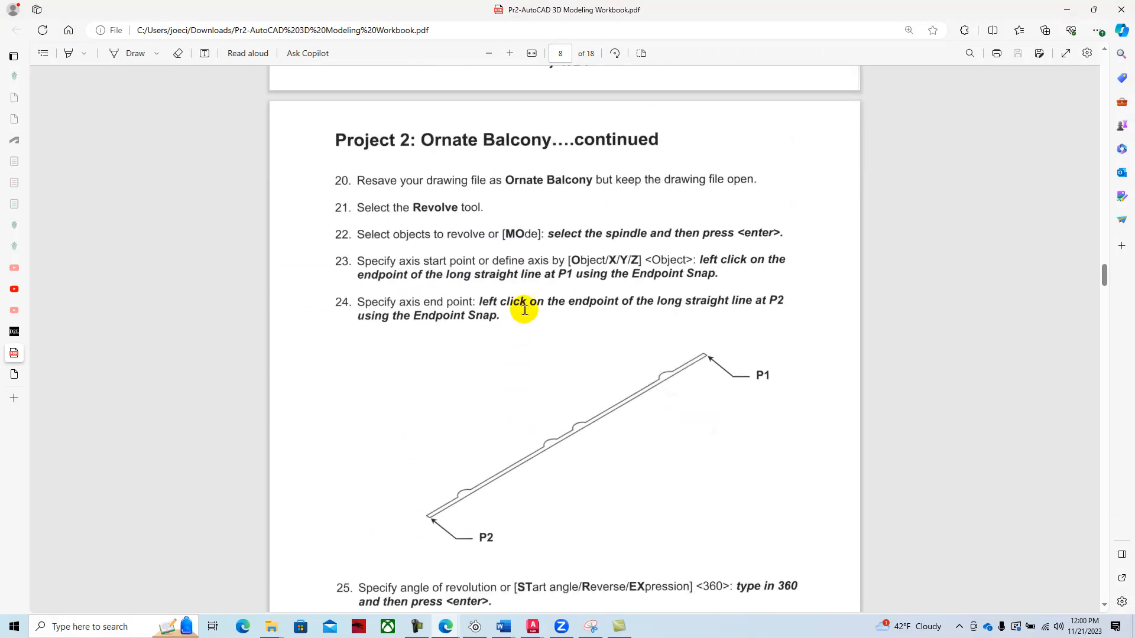
{"action": "scroll", "coordinate": [524, 311], "scroll_direction": "down", "scroll_amount": 2}
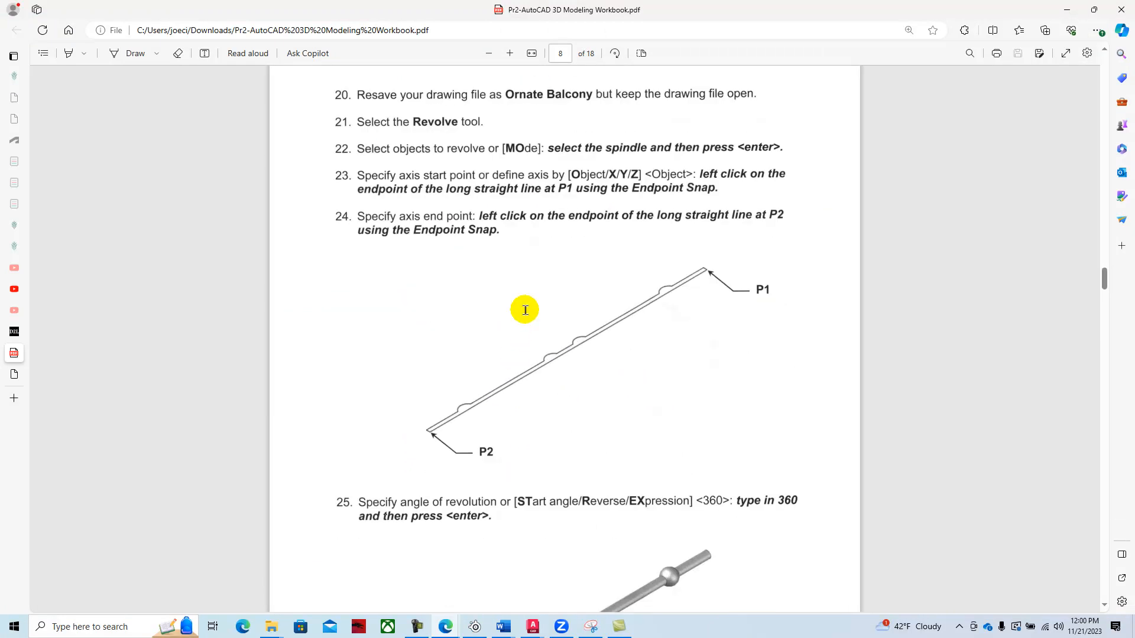
{"action": "scroll", "coordinate": [525, 313], "scroll_direction": "down", "scroll_amount": 2}
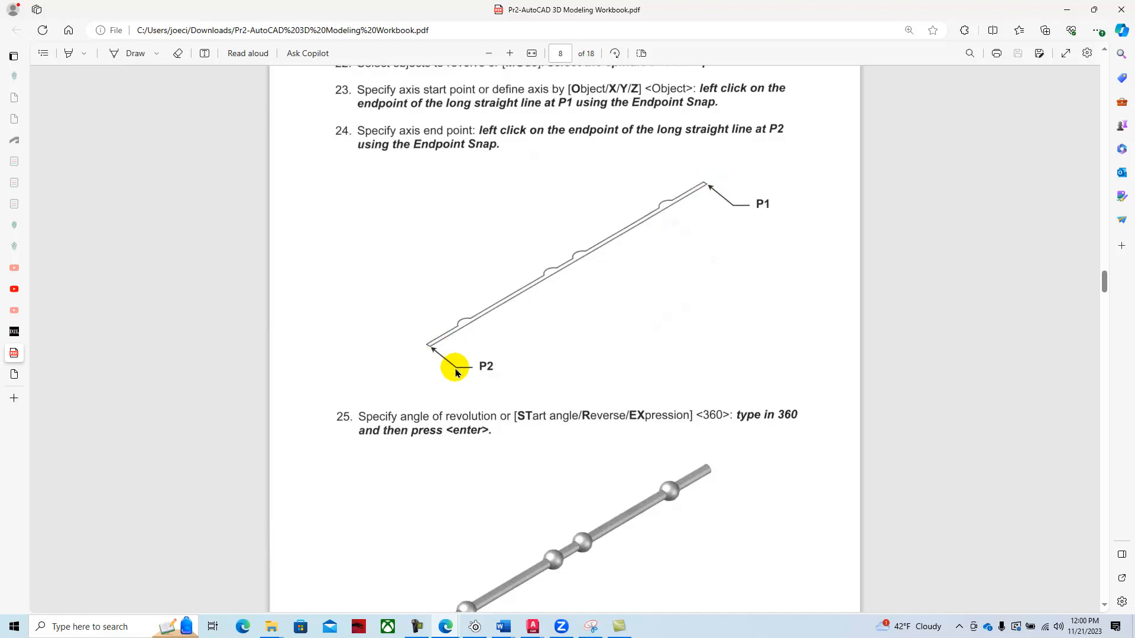
{"action": "scroll", "coordinate": [455, 373], "scroll_direction": "down", "scroll_amount": 3}
{"action": "scroll", "coordinate": [462, 374], "scroll_direction": "down", "scroll_amount": 7}
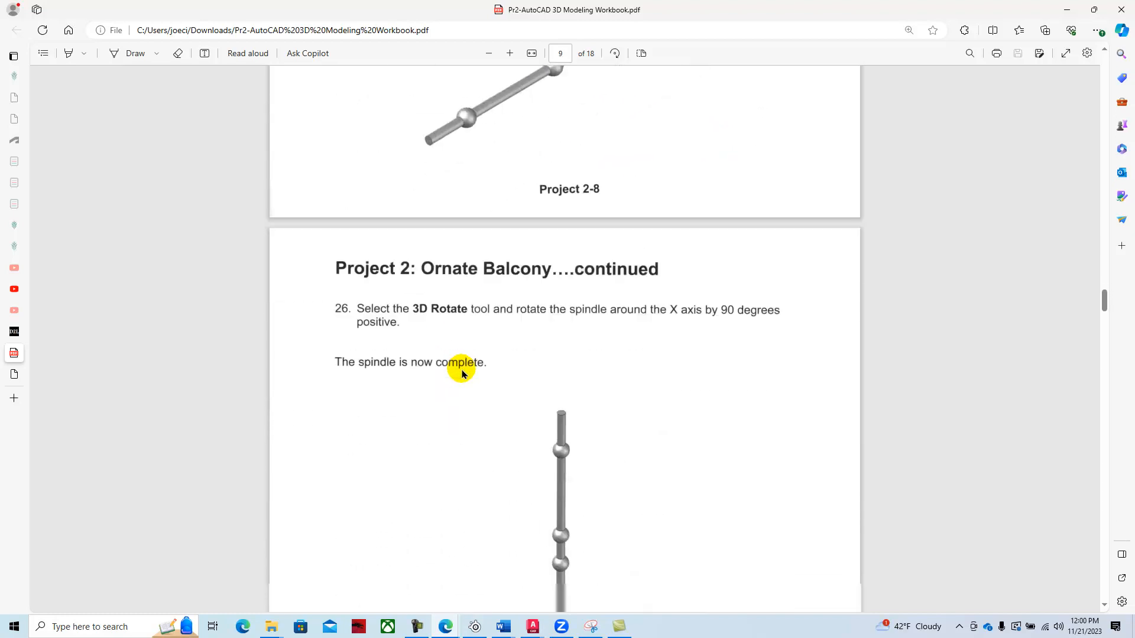
Step: Read the workbook instructions for moving the spindle into a bottom rail hole and copying it to the remaining holes
{"action": "scroll", "coordinate": [463, 364], "scroll_direction": "down", "scroll_amount": 9}
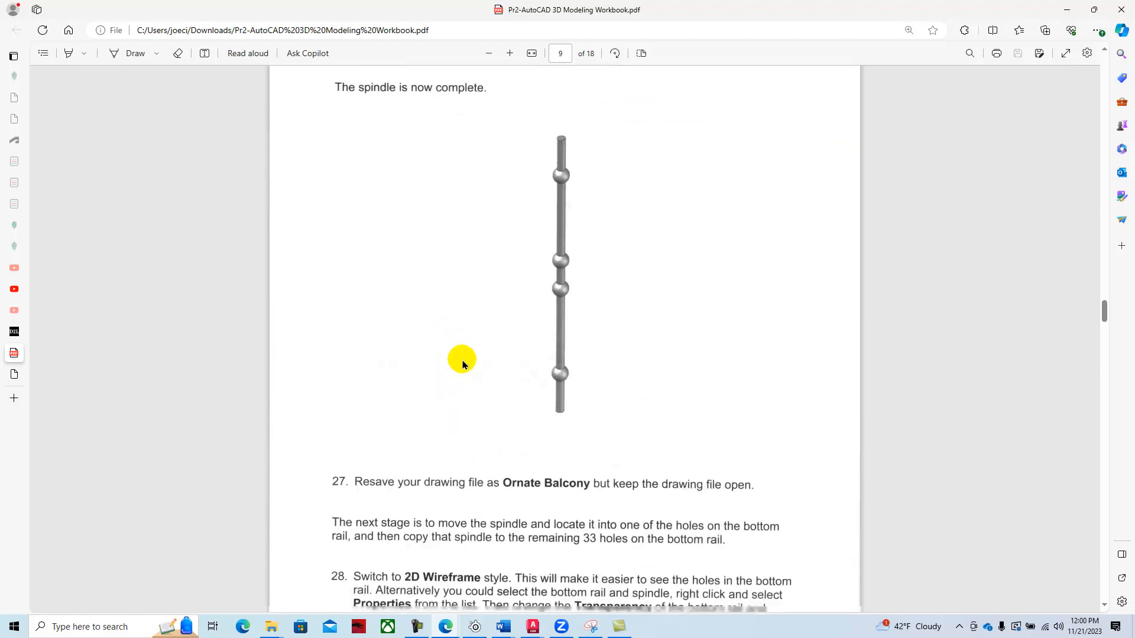
{"action": "scroll", "coordinate": [462, 365], "scroll_direction": "down", "scroll_amount": 5}
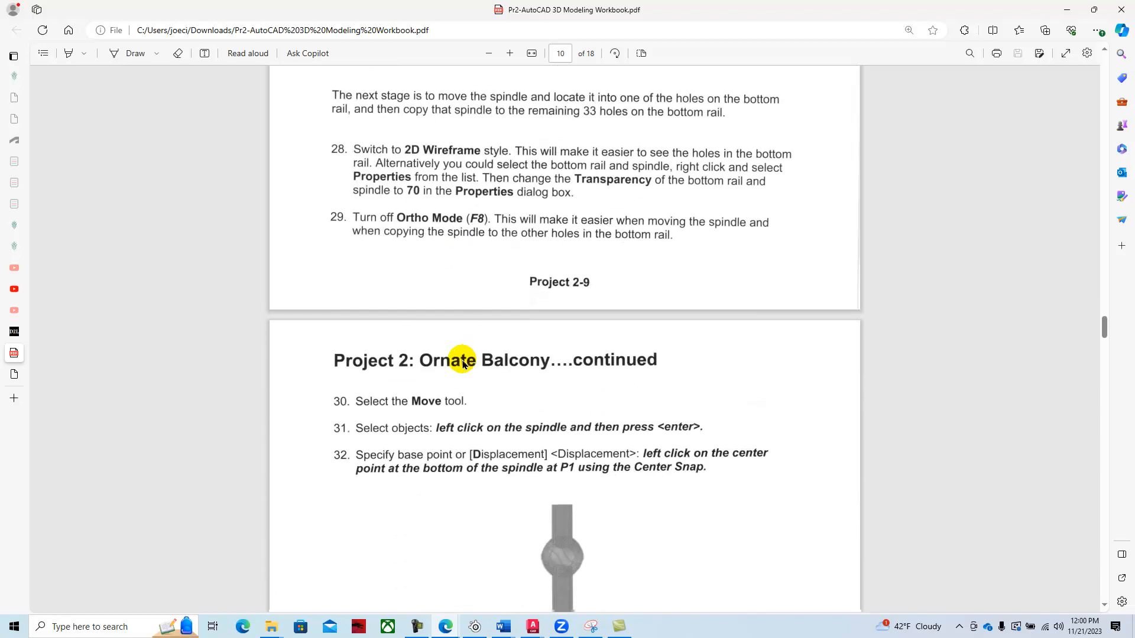
{"action": "scroll", "coordinate": [463, 365], "scroll_direction": "down", "scroll_amount": 6}
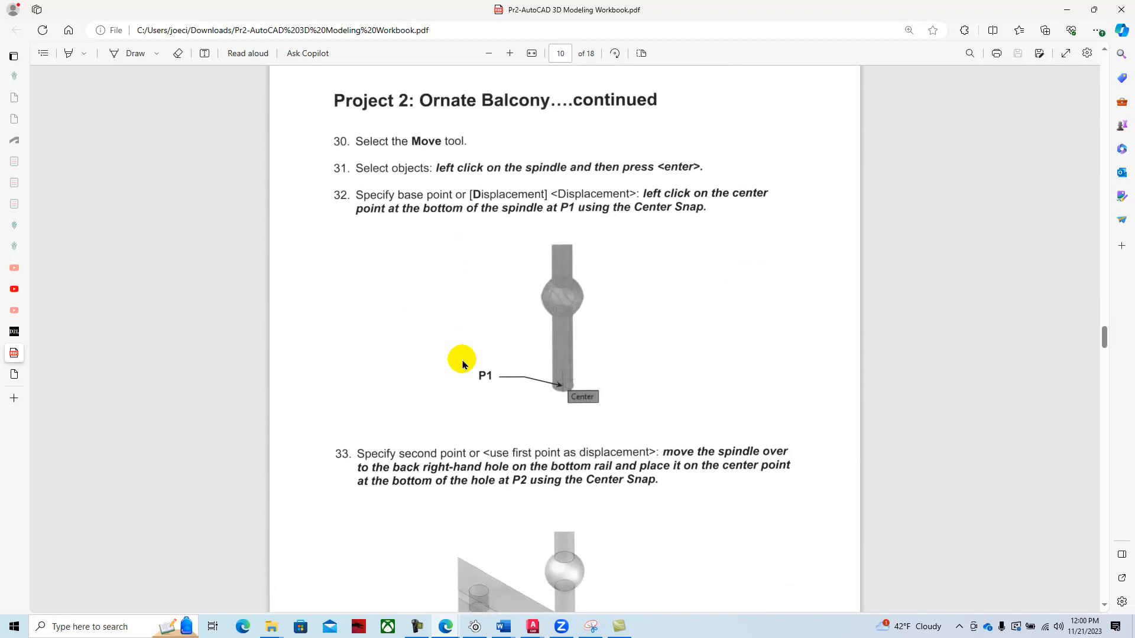
{"action": "scroll", "coordinate": [463, 365], "scroll_direction": "down", "scroll_amount": 6}
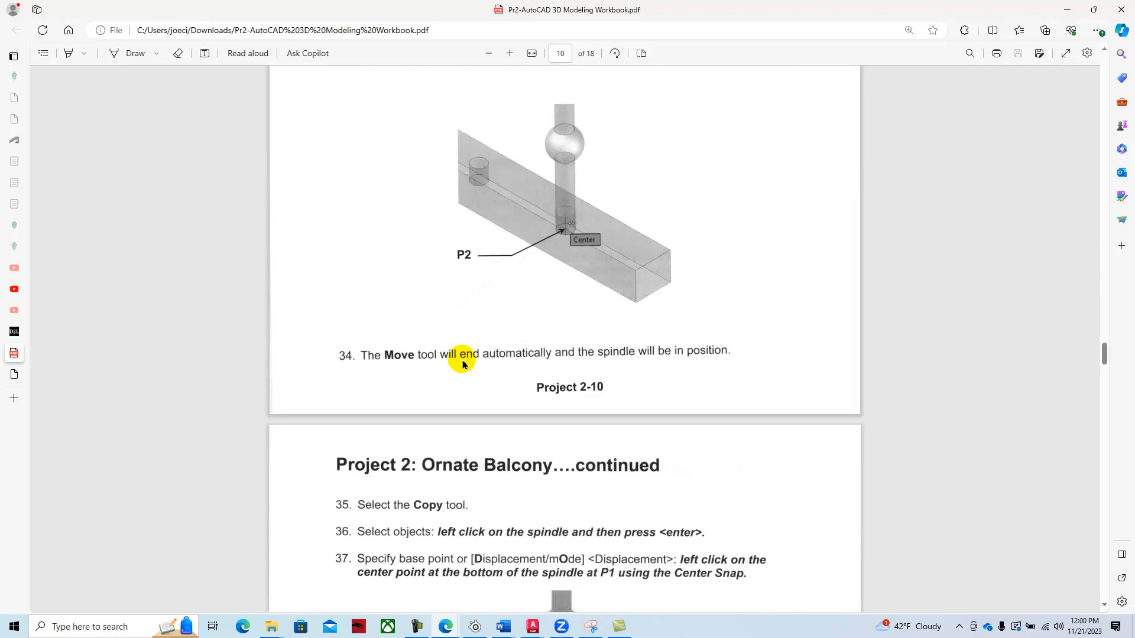
{"action": "scroll", "coordinate": [462, 364], "scroll_direction": "down", "scroll_amount": 6}
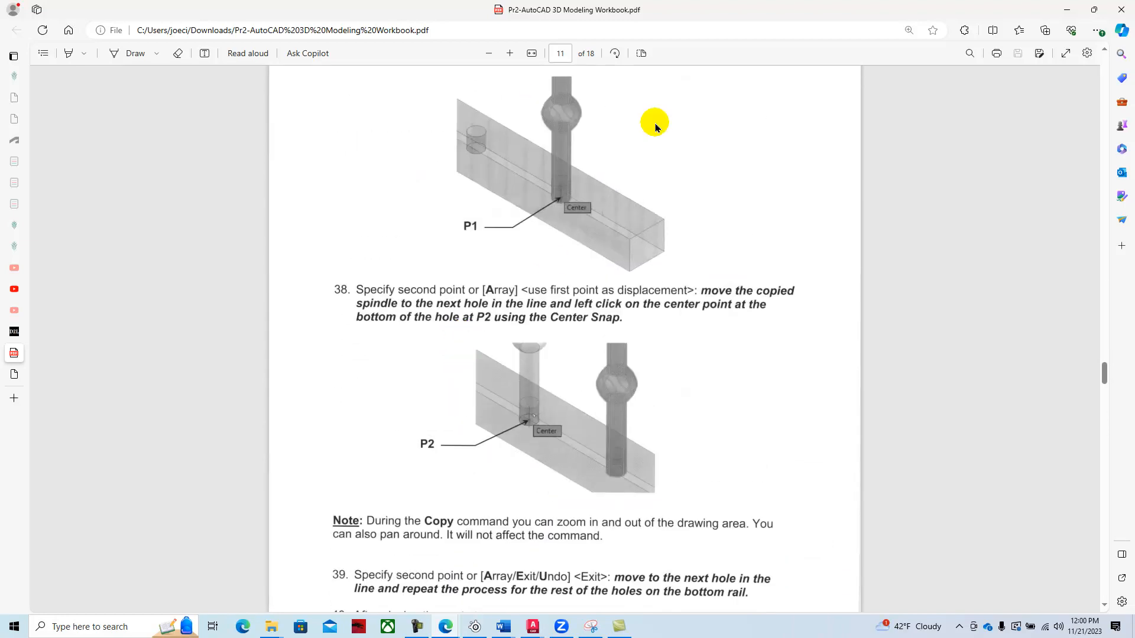
Step: Switch to the AutoCAD drawing and revolve the closed spindle profile 360 degrees around its straight long edge as a solid
{"action": "mouse_move", "coordinate": [672, 15]}
{"action": "left_mouse_down"}
{"action": "mouse_move", "coordinate": [861, 52]}
{"action": "mouse_move", "coordinate": [1134, 52]}
{"action": "left_mouse_up"}
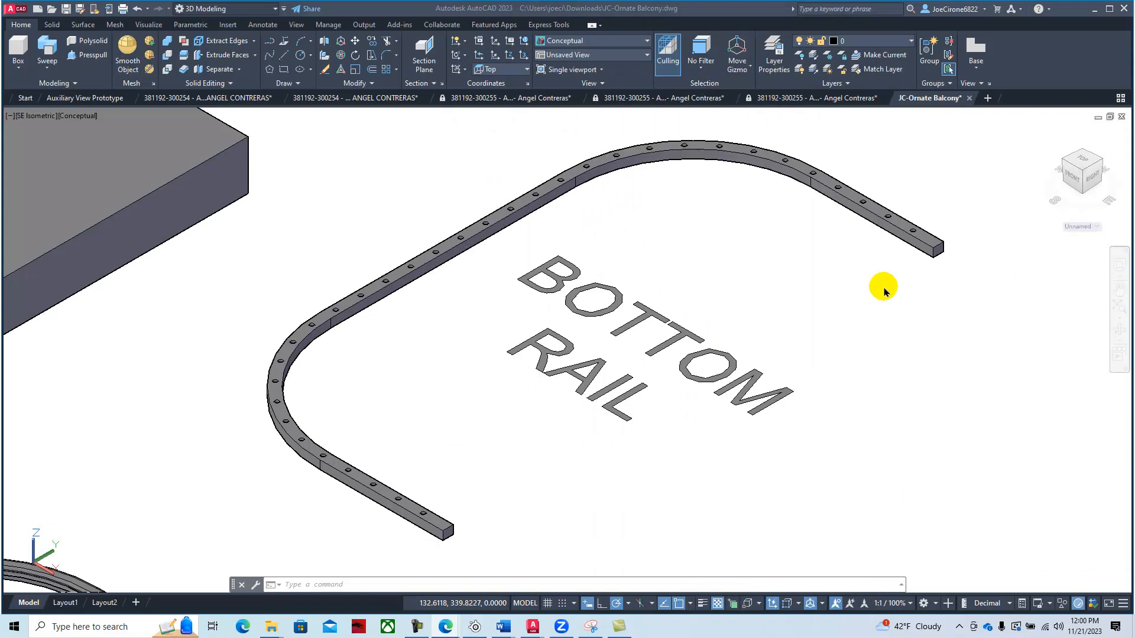
{"action": "scroll", "coordinate": [650, 349], "scroll_direction": "down", "scroll_amount": 6}
{"action": "scroll", "coordinate": [685, 436], "scroll_direction": "up", "scroll_amount": 6}
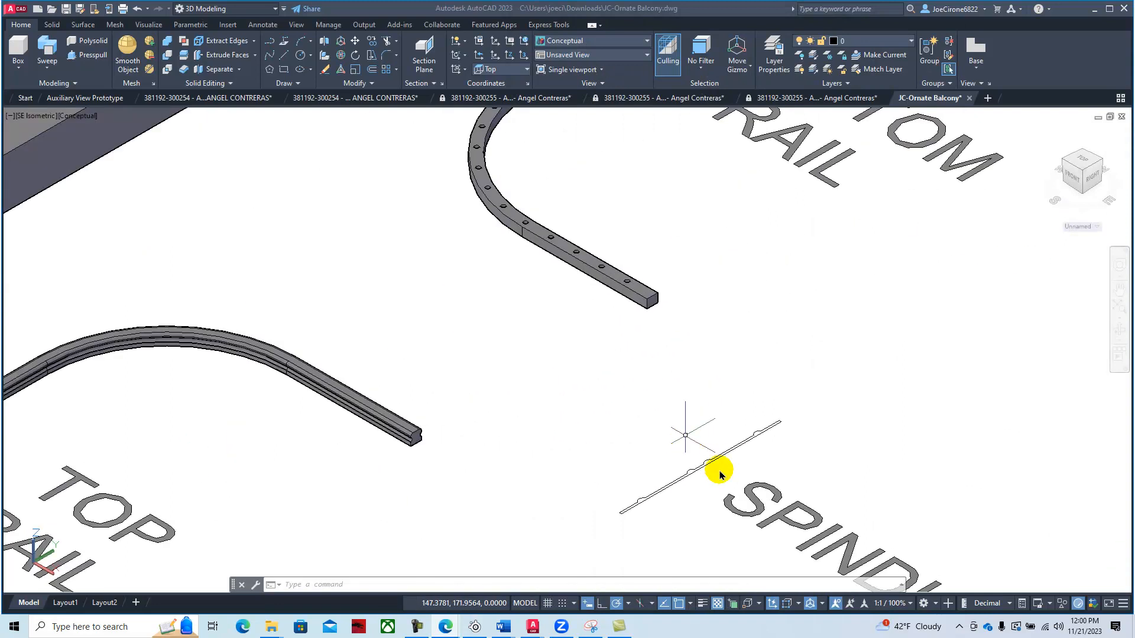
{"action": "left_click", "coordinate": [720, 471]}
{"action": "scroll", "coordinate": [694, 473], "scroll_direction": "up", "scroll_amount": 10}
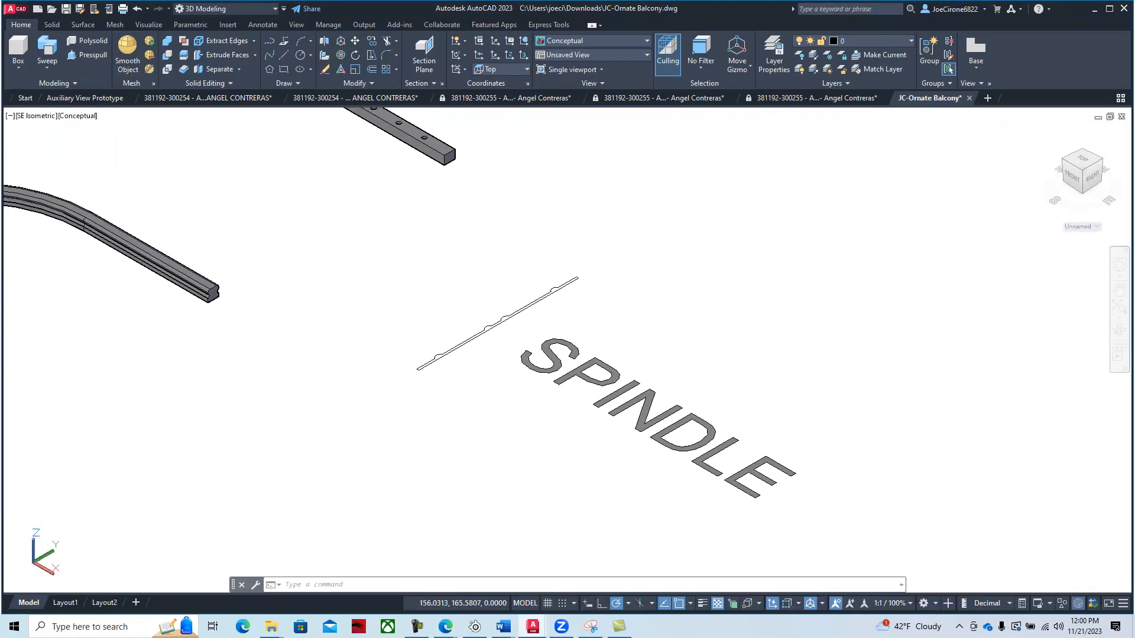
{"action": "scroll", "coordinate": [506, 322], "scroll_direction": "down", "scroll_amount": 4}
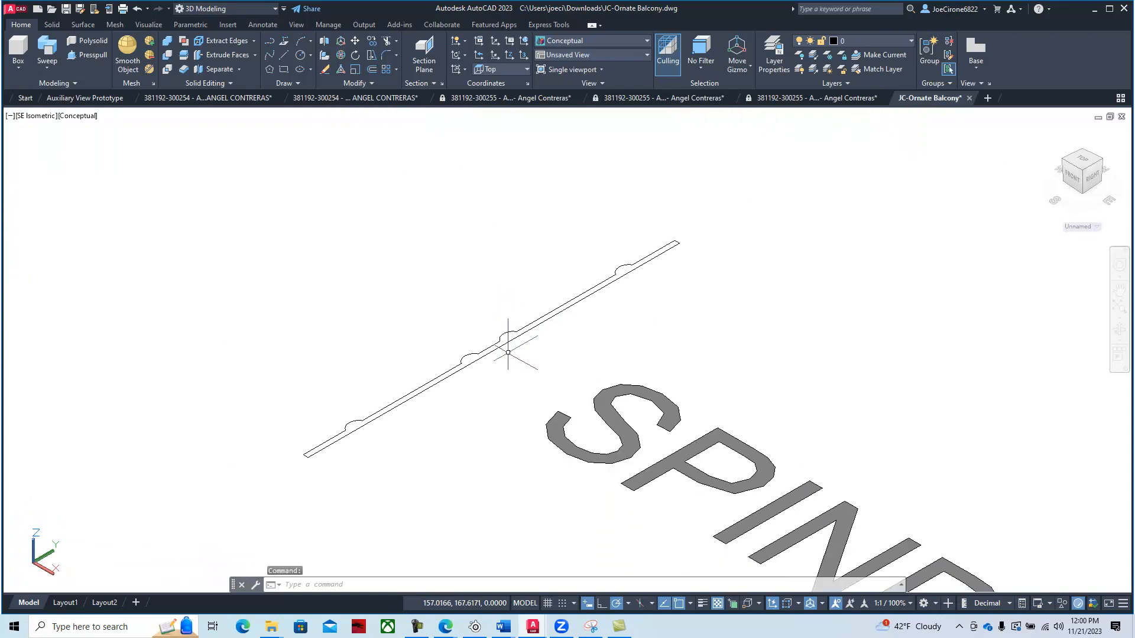
{"action": "left_click", "coordinate": [47, 69]}
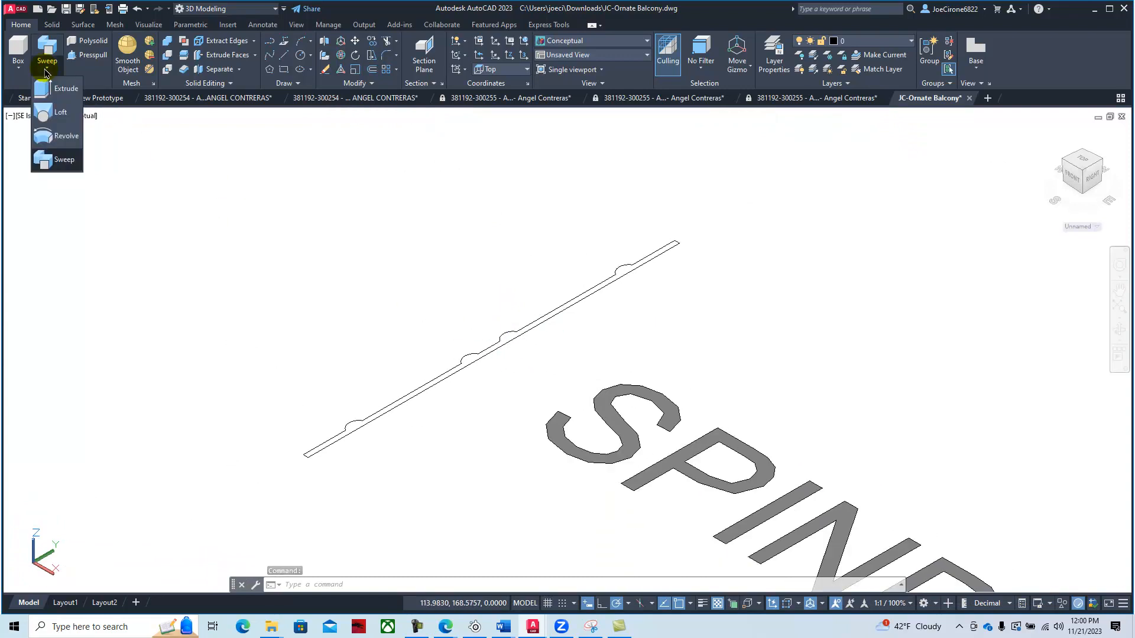
{"action": "left_click", "coordinate": [65, 140]}
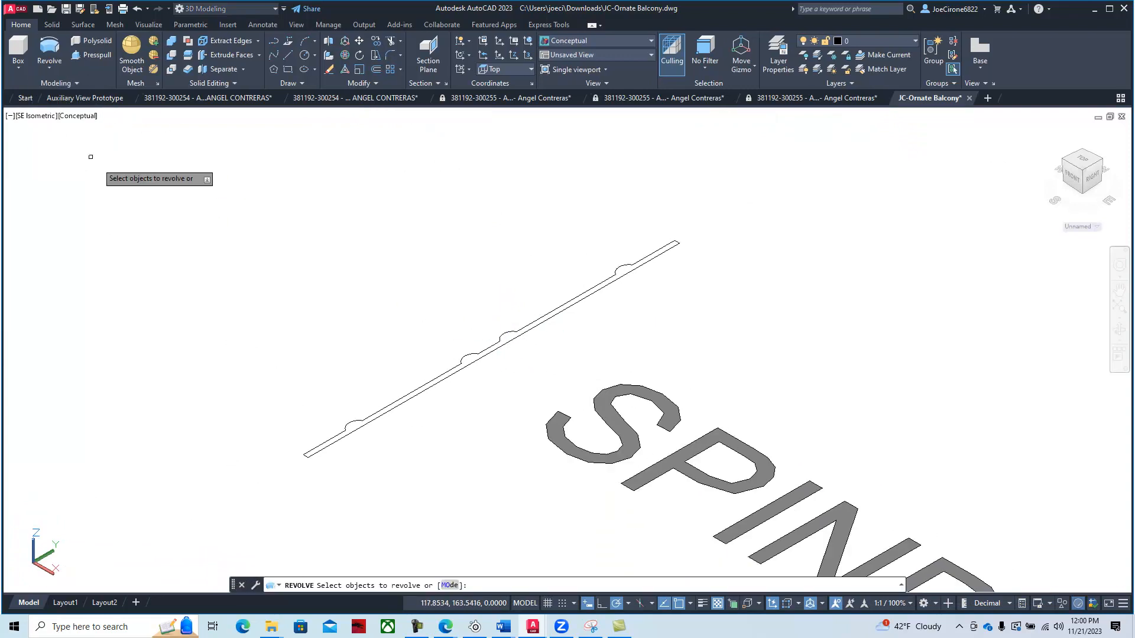
{"action": "left_click", "coordinate": [661, 246]}
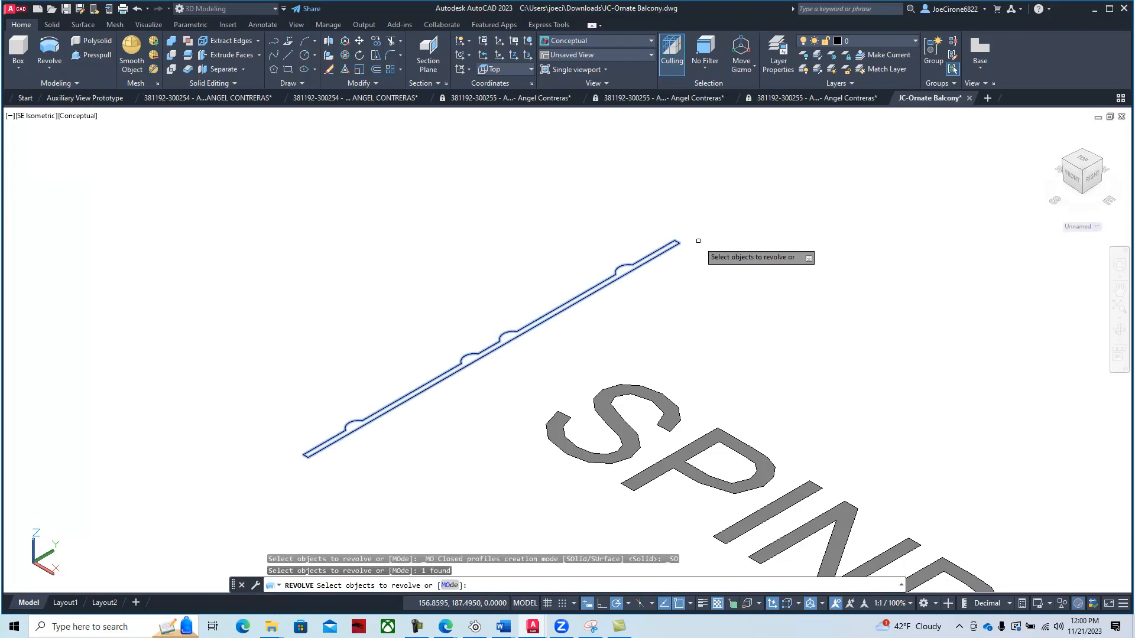
{"action": "key", "text": "Return"}
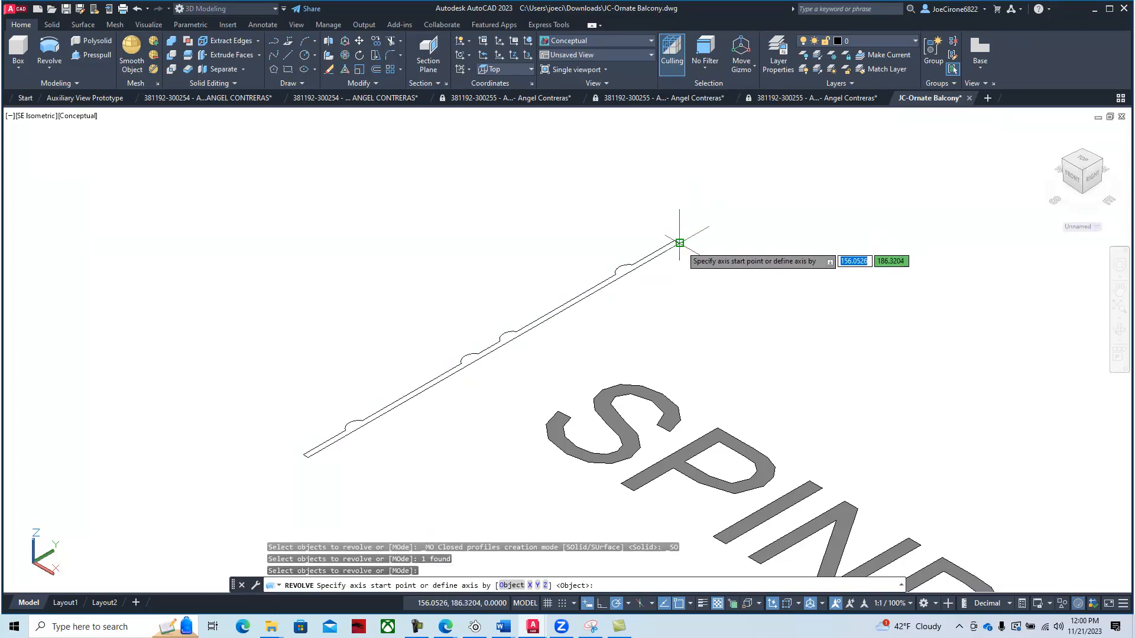
{"action": "left_click", "coordinate": [679, 242]}
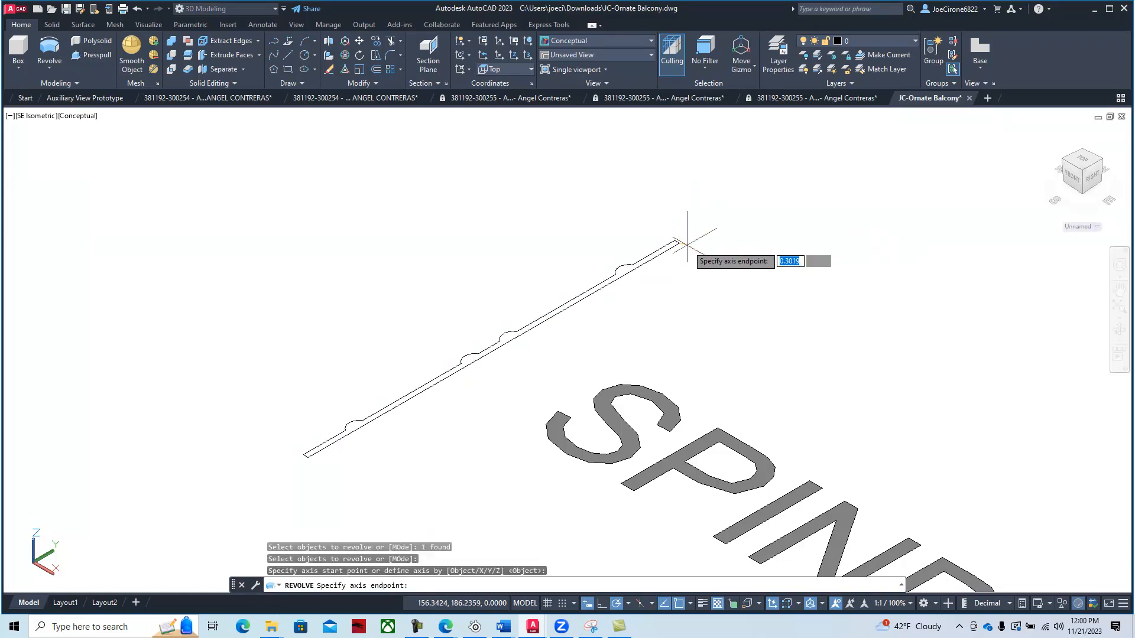
{"action": "left_click", "coordinate": [305, 457]}
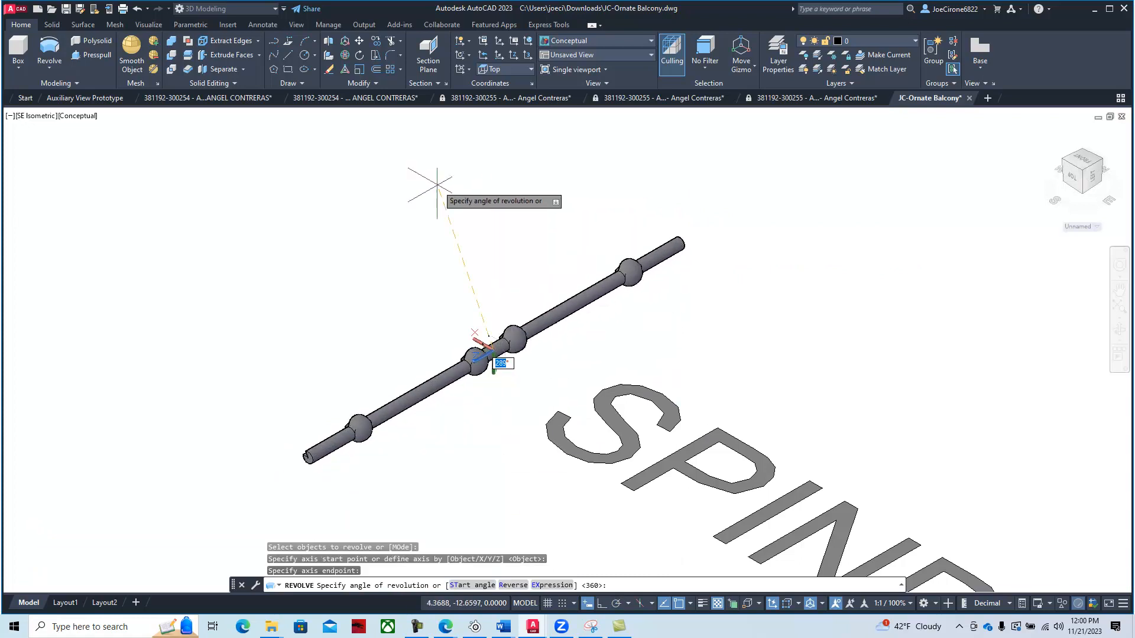
{"action": "left_click", "coordinate": [485, 254]}
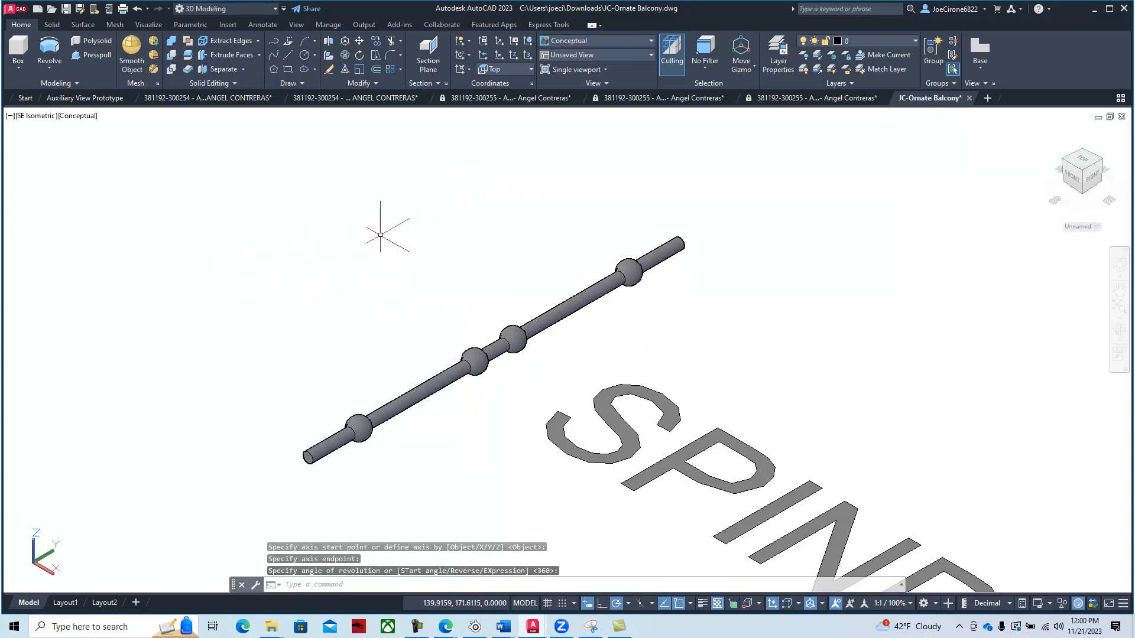
Step: Use 3D Rotate to stand the spindle upright, turning it 90 degrees around the X axis about its lower end's center
{"action": "left_click", "coordinate": [345, 54]}
{"action": "left_click", "coordinate": [446, 332]}
{"action": "left_click", "coordinate": [317, 487]}
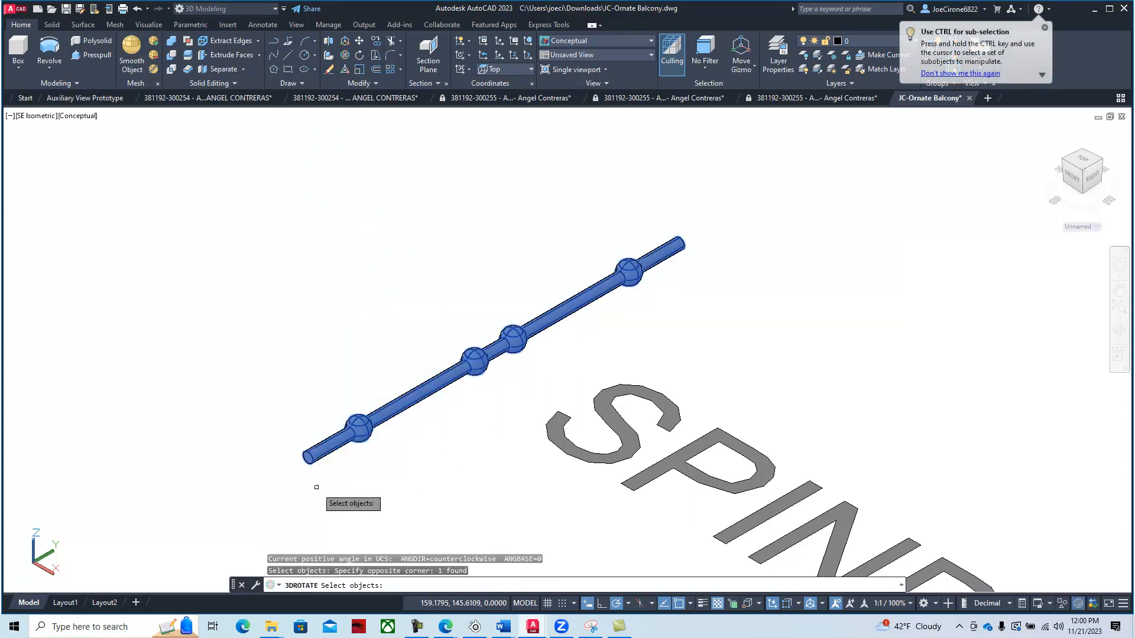
{"action": "key", "text": "Return"}
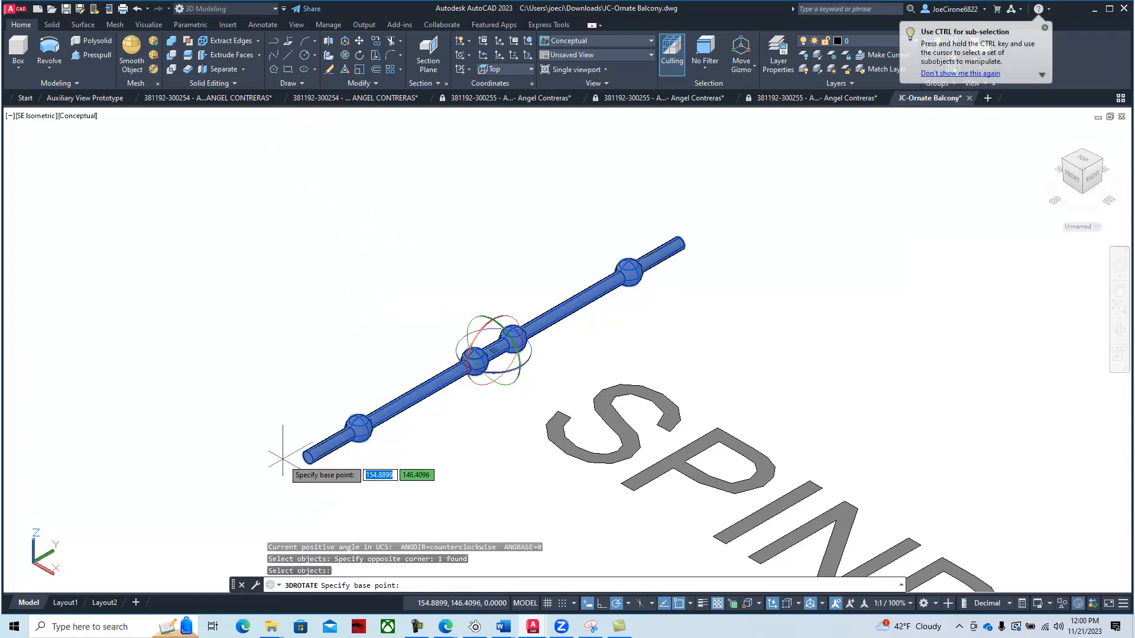
{"action": "left_click", "coordinate": [308, 456]}
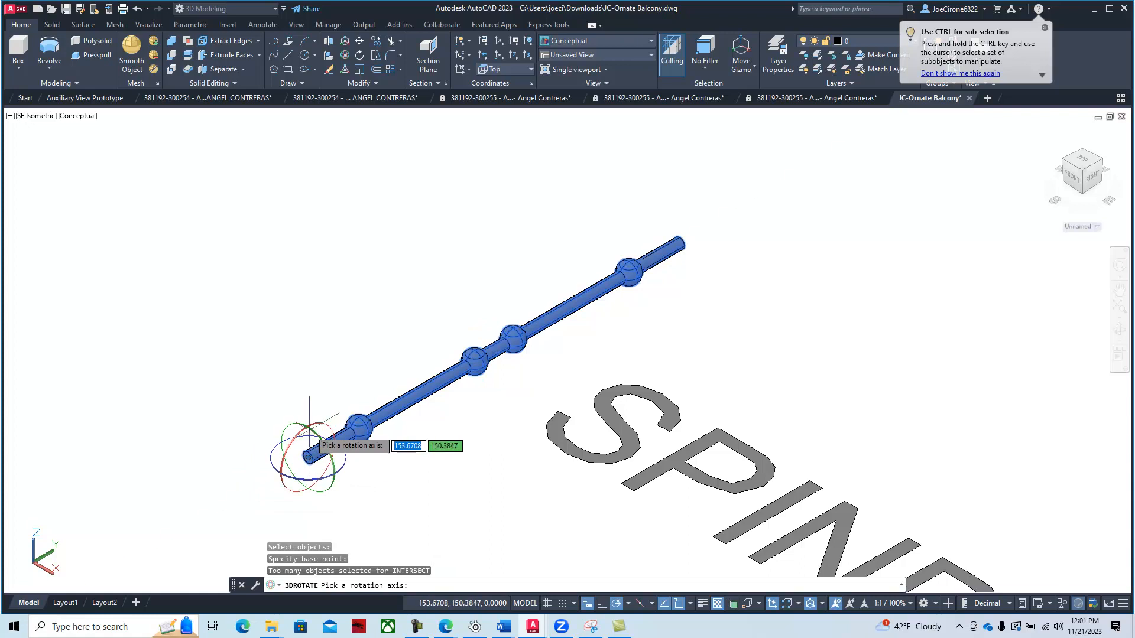
{"action": "left_click", "coordinate": [306, 435]}
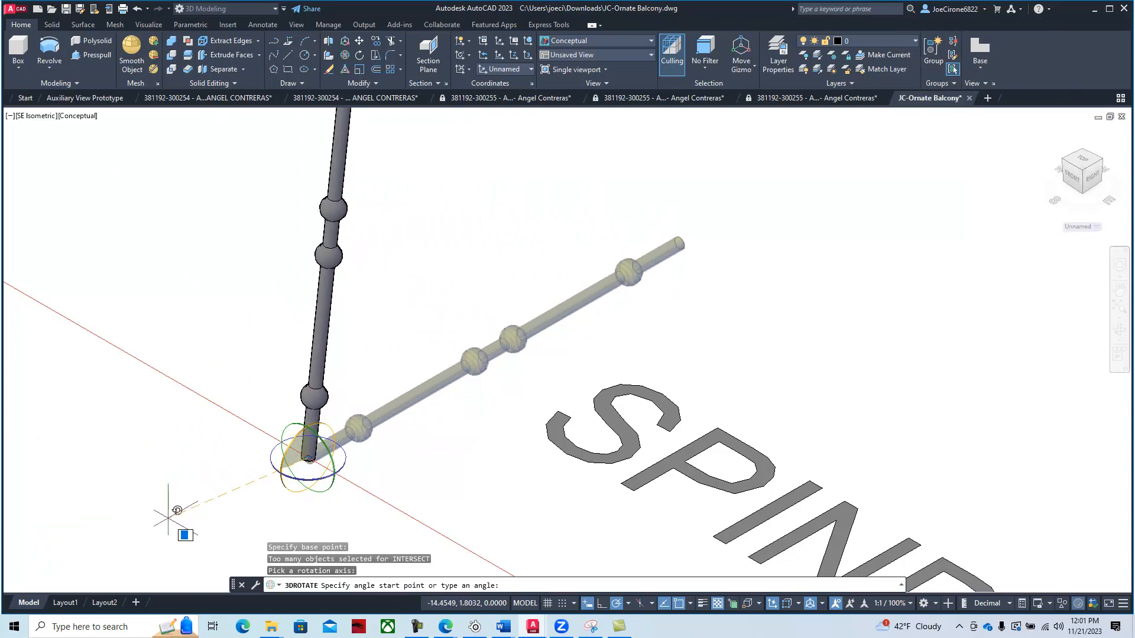
{"action": "left_click", "coordinate": [166, 540]}
Step: Move the spindle by its bottom center point to the bottom center of the hole nearest the bottom rail's near end
{"action": "scroll", "coordinate": [202, 491], "scroll_direction": "down", "scroll_amount": 3}
{"action": "middle_click_drag", "start_coordinate": [194, 479], "coordinate": [556, 427]}
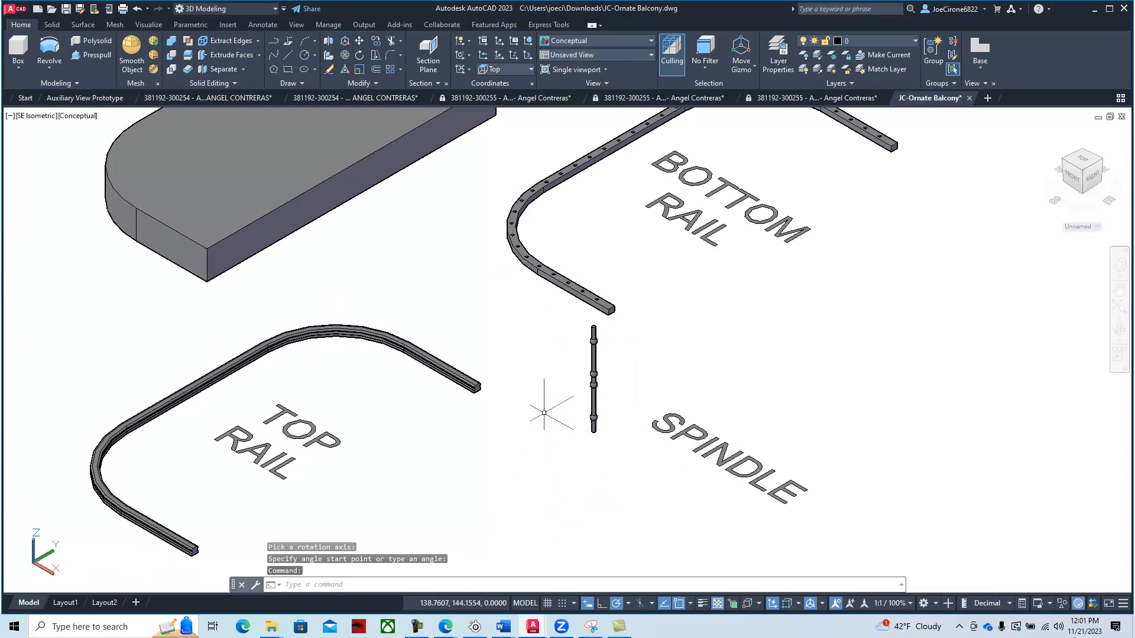
{"action": "scroll", "coordinate": [613, 383], "scroll_direction": "up", "scroll_amount": 3}
{"action": "middle_click_drag", "start_coordinate": [491, 315], "coordinate": [468, 388]}
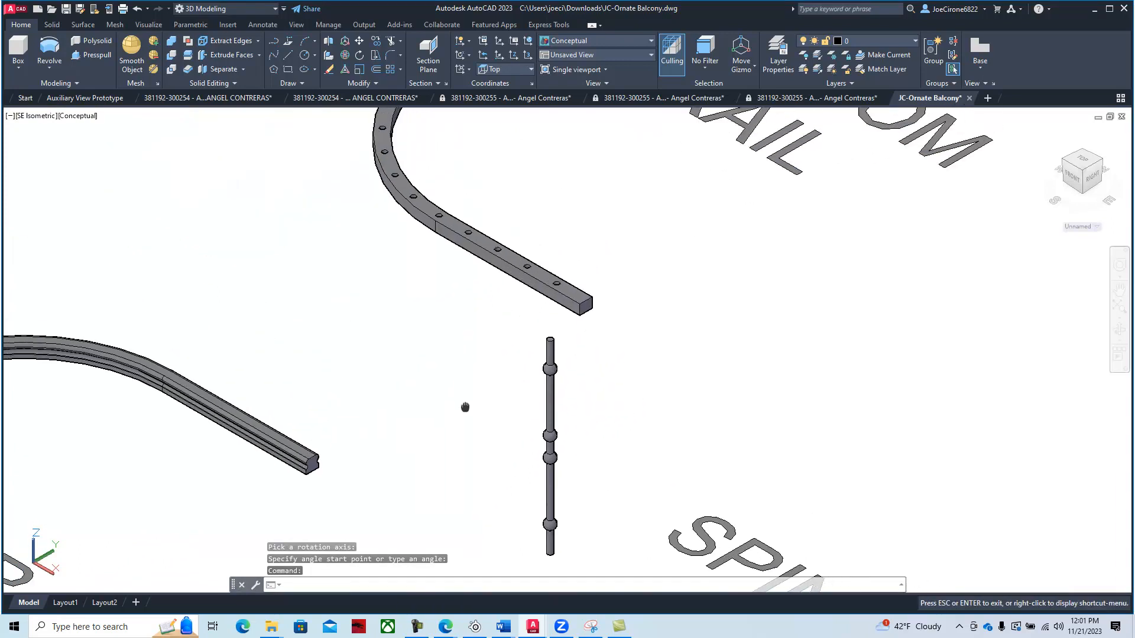
{"action": "left_click", "coordinate": [360, 43]}
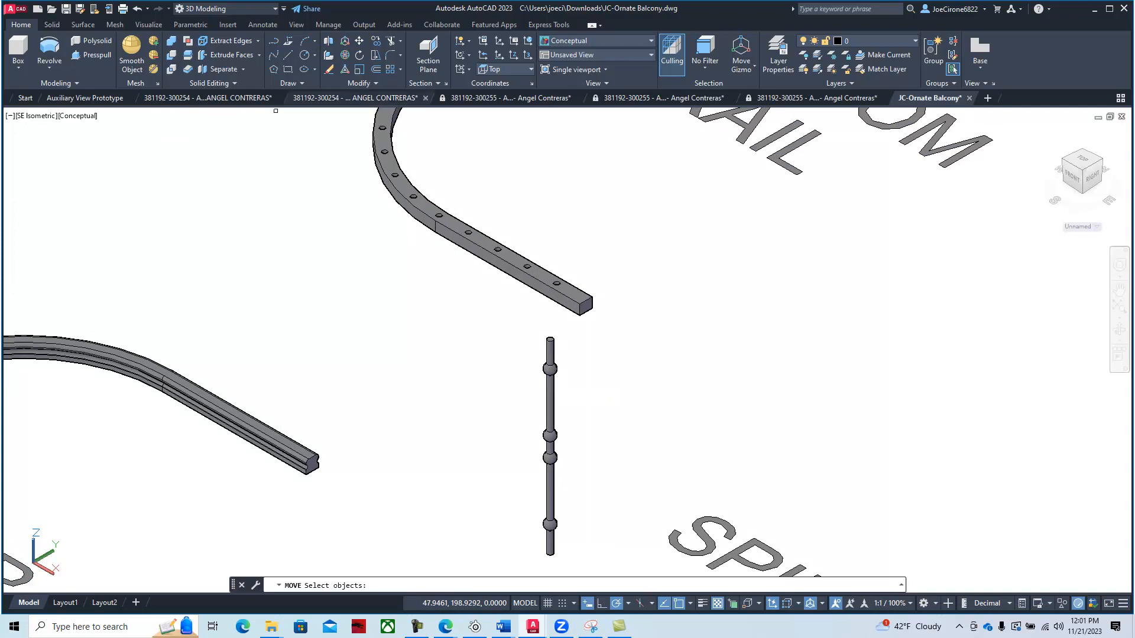
{"action": "left_click", "coordinate": [610, 483]}
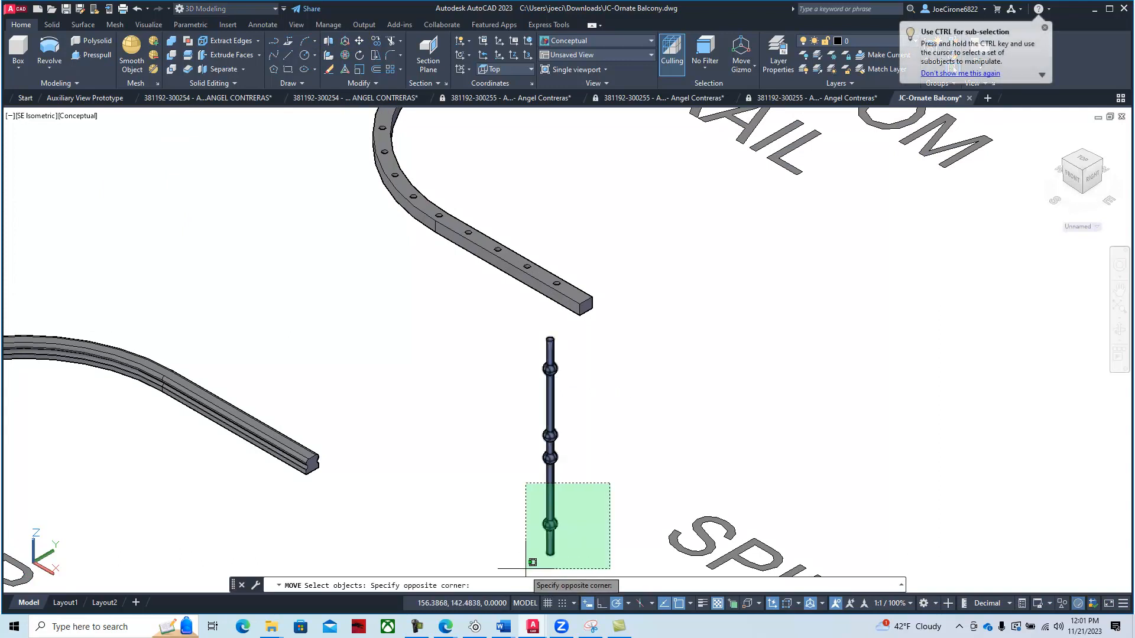
{"action": "right_click", "coordinate": [490, 493]}
{"action": "scroll", "coordinate": [556, 569], "scroll_direction": "up", "scroll_amount": 3}
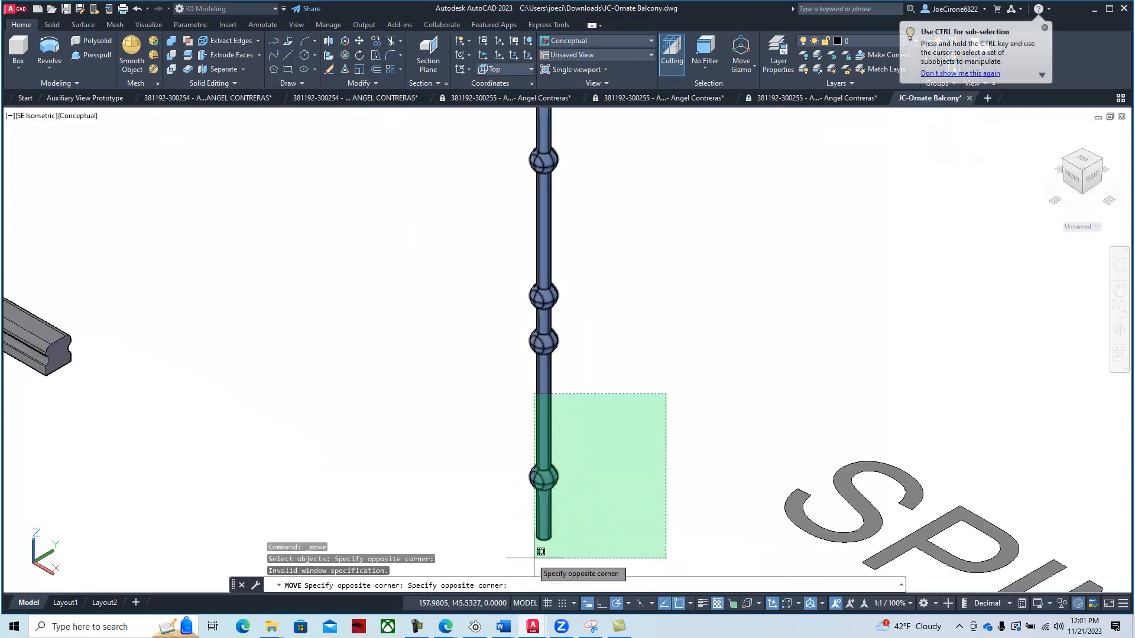
{"action": "left_click", "coordinate": [544, 554]}
{"action": "key", "text": "Return"}
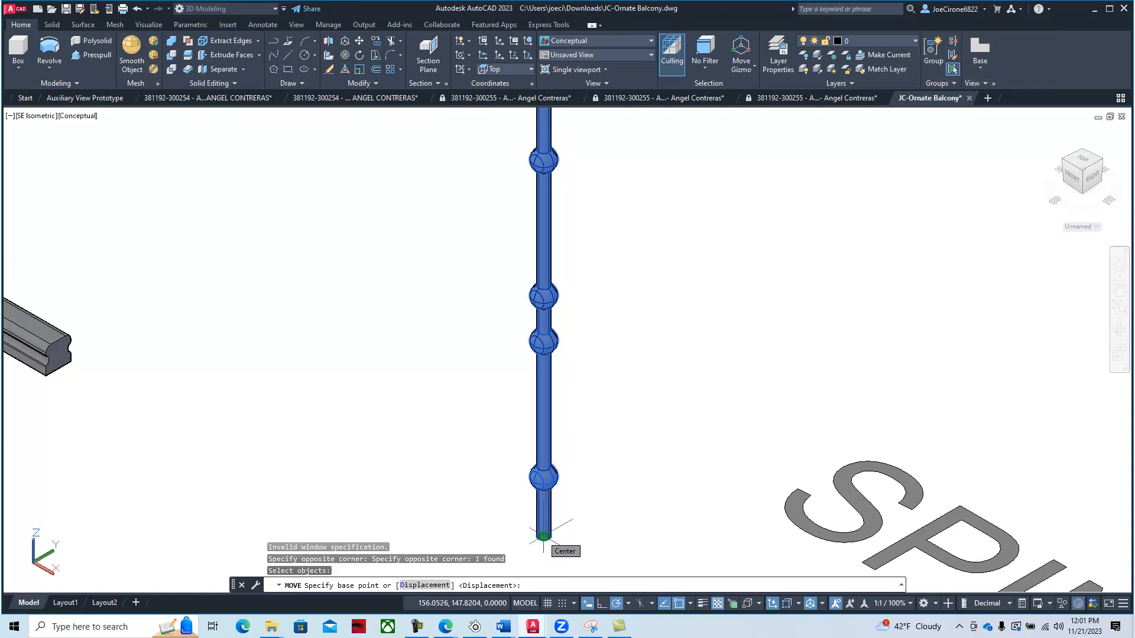
{"action": "left_click", "coordinate": [544, 536]}
{"action": "scroll", "coordinate": [631, 456], "scroll_direction": "down", "scroll_amount": 4}
{"action": "middle_click_drag", "start_coordinate": [678, 372], "coordinate": [628, 499]}
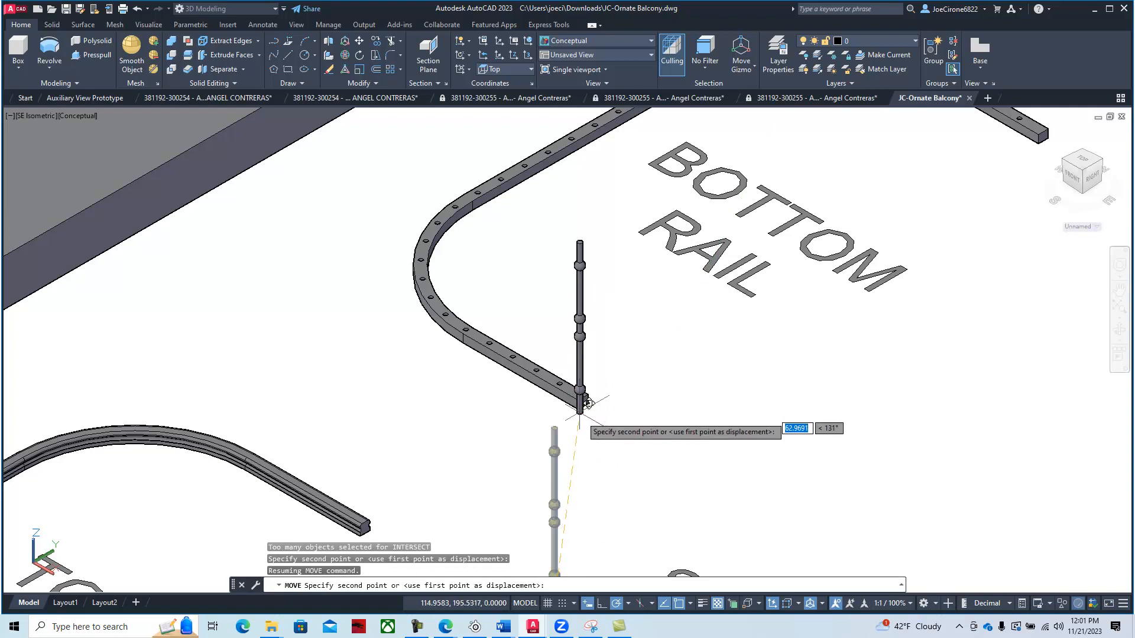
{"action": "scroll", "coordinate": [586, 390], "scroll_direction": "up", "scroll_amount": 5}
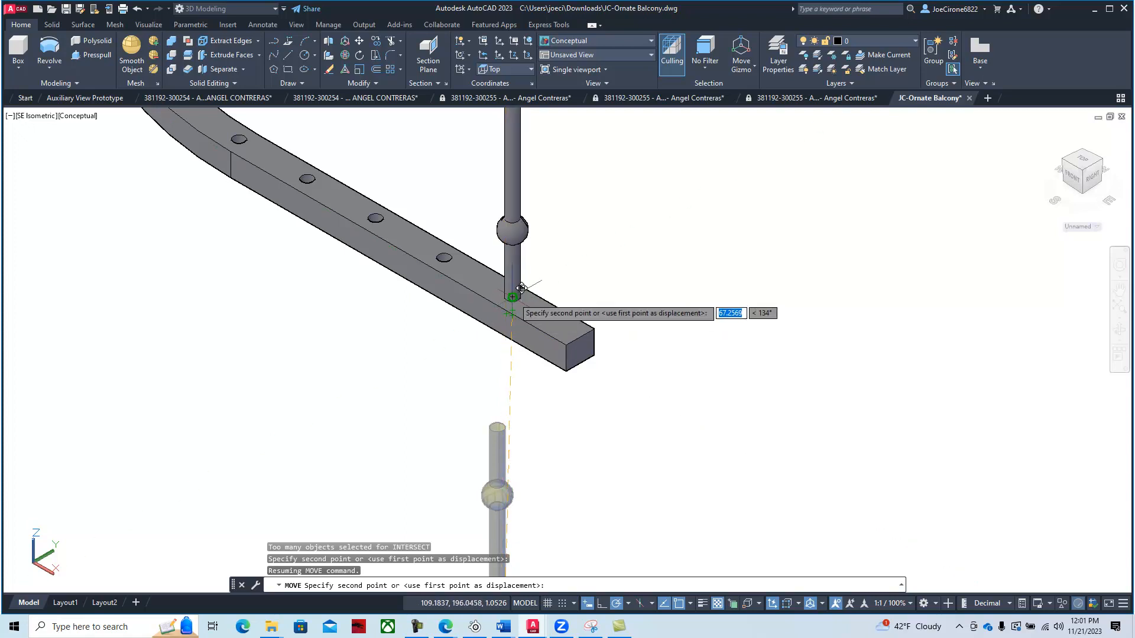
{"action": "left_click", "coordinate": [520, 302]}
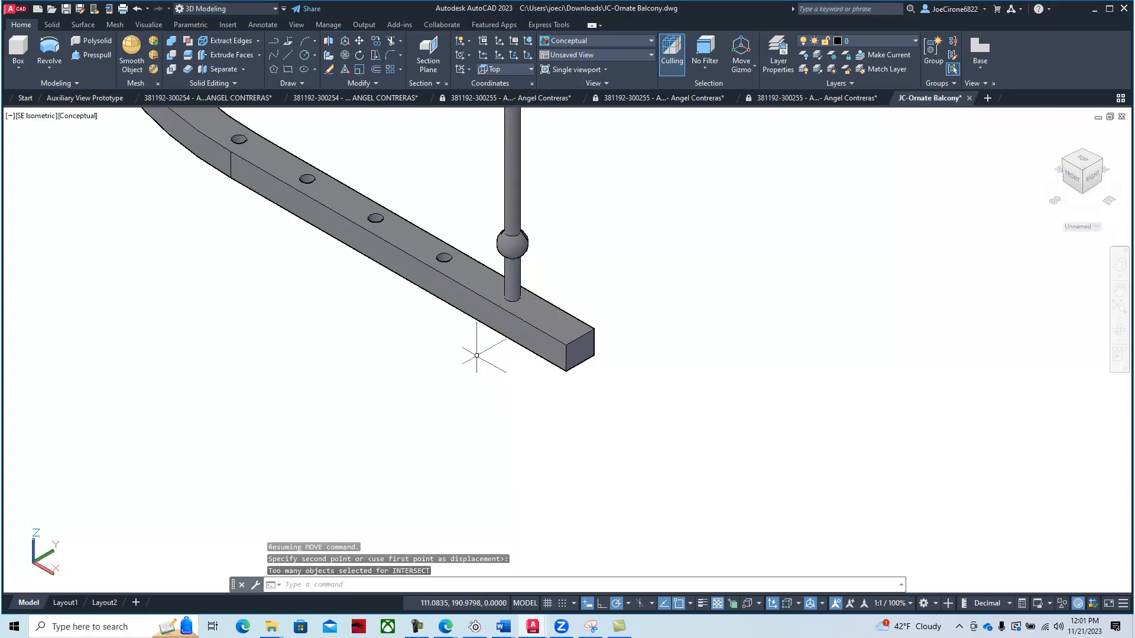
Step: Set the visual style to 2D Wireframe and check how the spindle sits in the bottom rail's end hole
{"action": "left_click", "coordinate": [78, 117]}
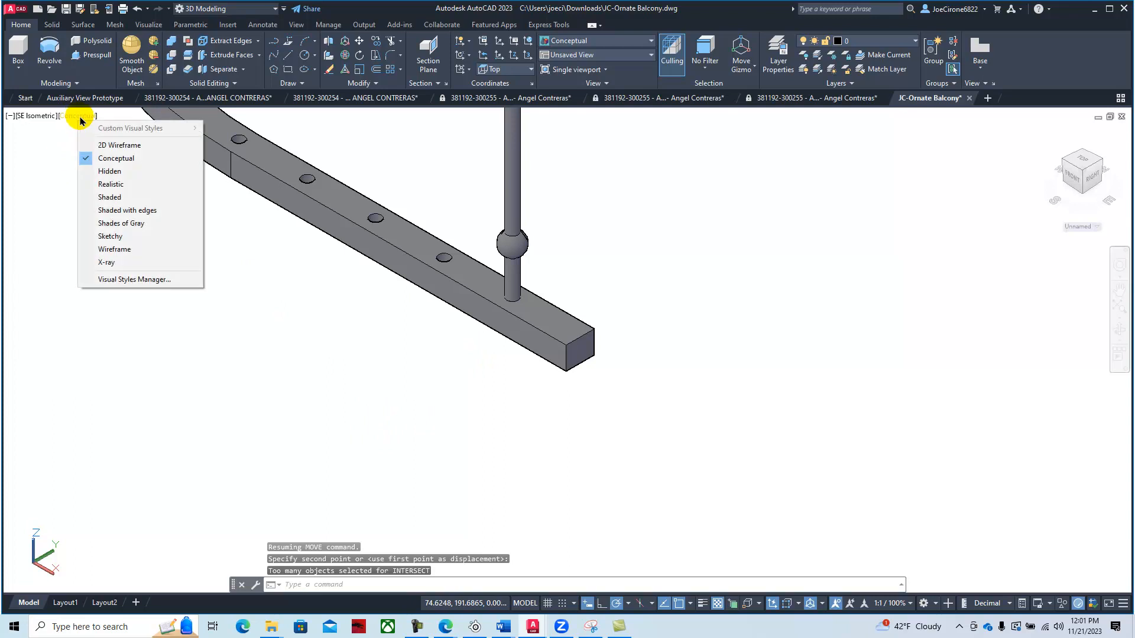
{"action": "left_click", "coordinate": [97, 144]}
{"action": "scroll", "coordinate": [495, 328], "scroll_direction": "up", "scroll_amount": 4}
{"action": "scroll", "coordinate": [513, 326], "scroll_direction": "down", "scroll_amount": 3}
{"action": "left_click", "coordinate": [526, 220]}
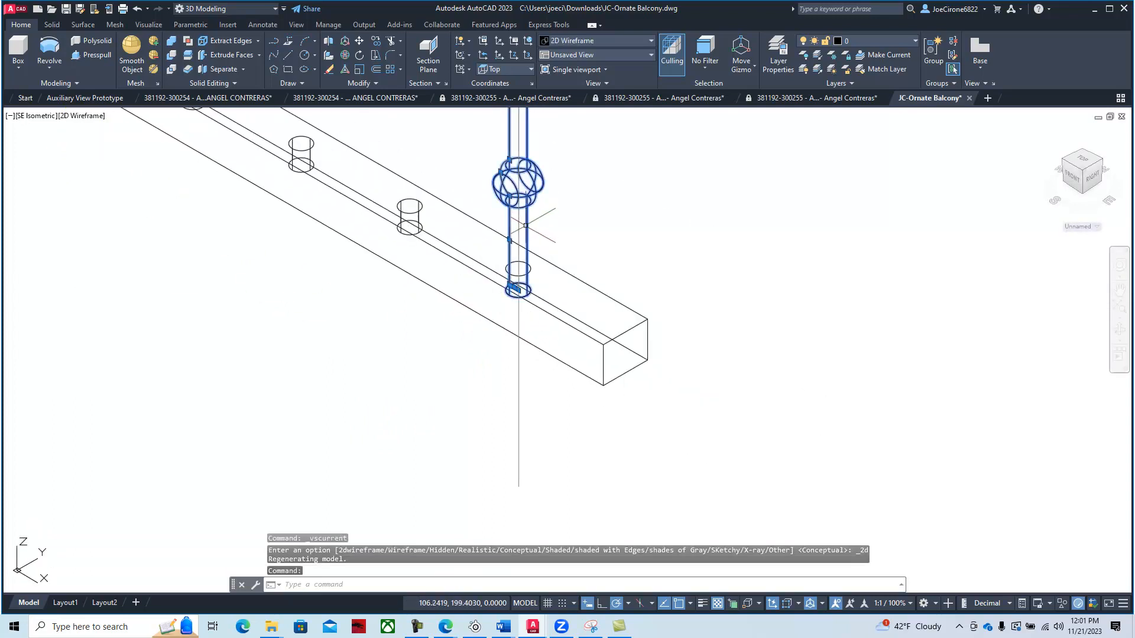
{"action": "key", "text": "Escape"}
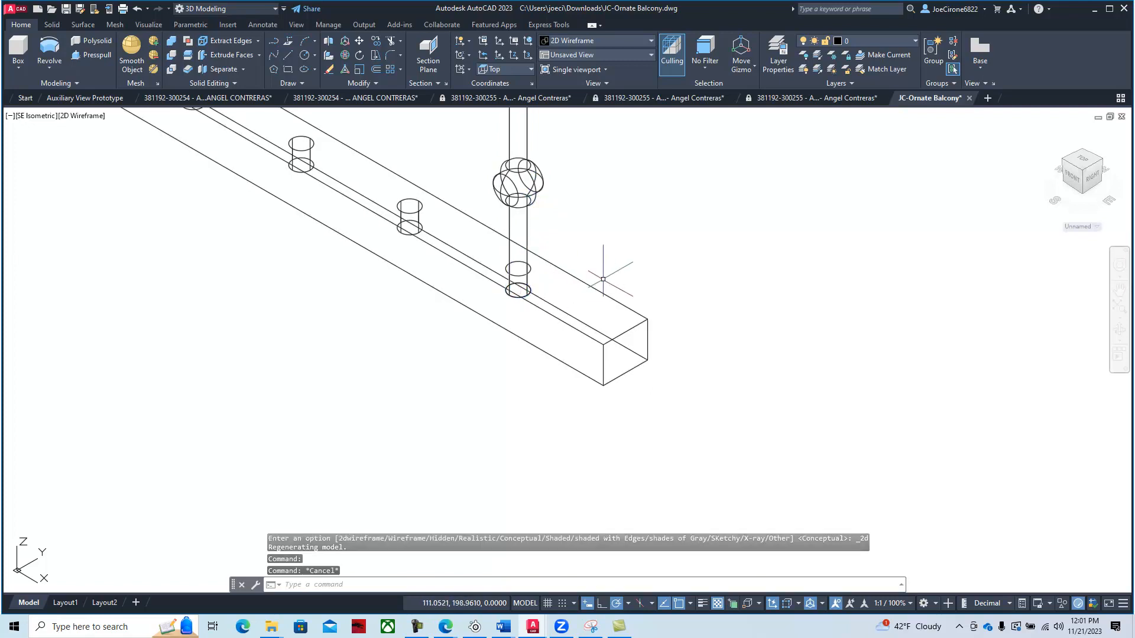
{"action": "scroll", "coordinate": [603, 279], "scroll_direction": "down", "scroll_amount": 4}
{"action": "middle_click_drag", "start_coordinate": [608, 255], "coordinate": [622, 454]}
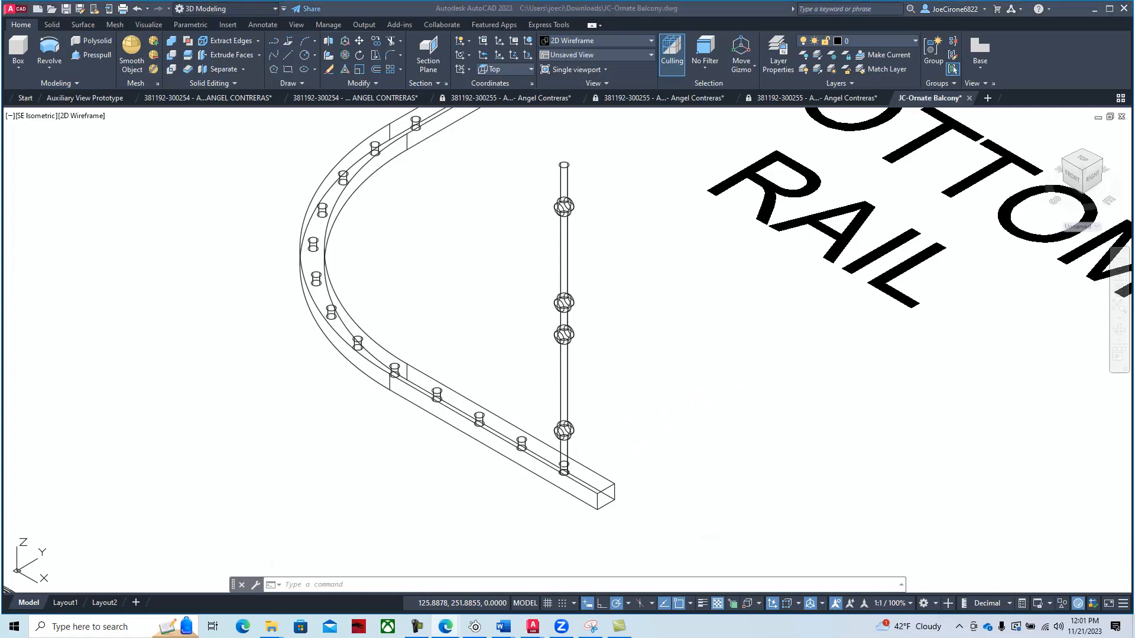
Step: Consult the PDF workbook for the instructions on copying the spindle from hole to hole, returning to the AutoCAD drawing
{"action": "left_click_drag", "start_coordinate": [1134, 35], "coordinate": [568, 16]}
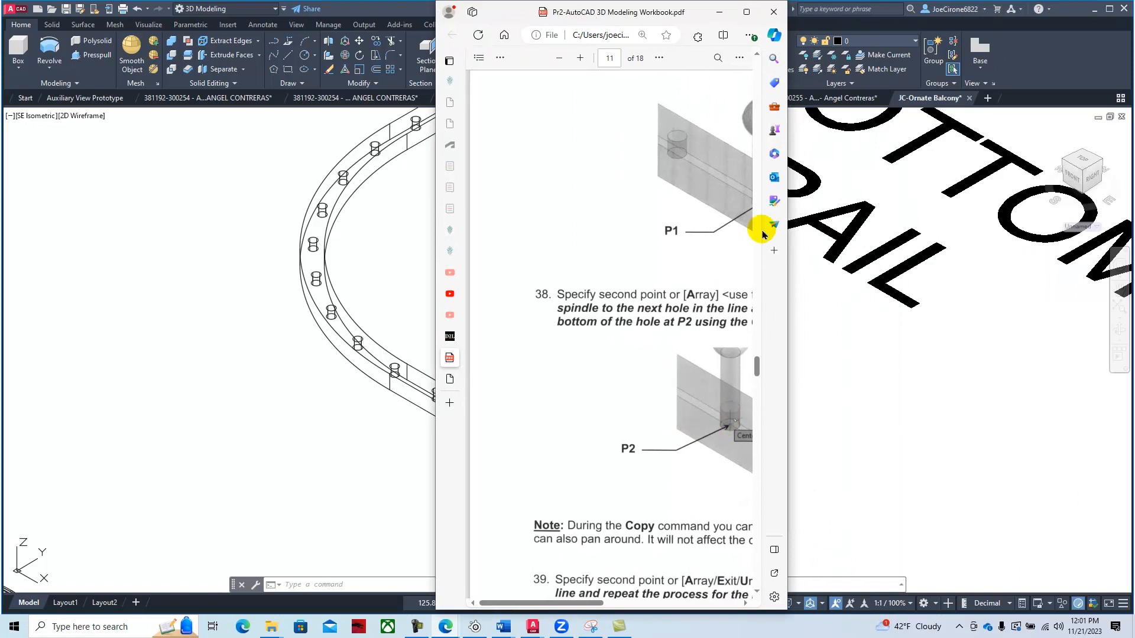
{"action": "left_click", "coordinate": [747, 12]}
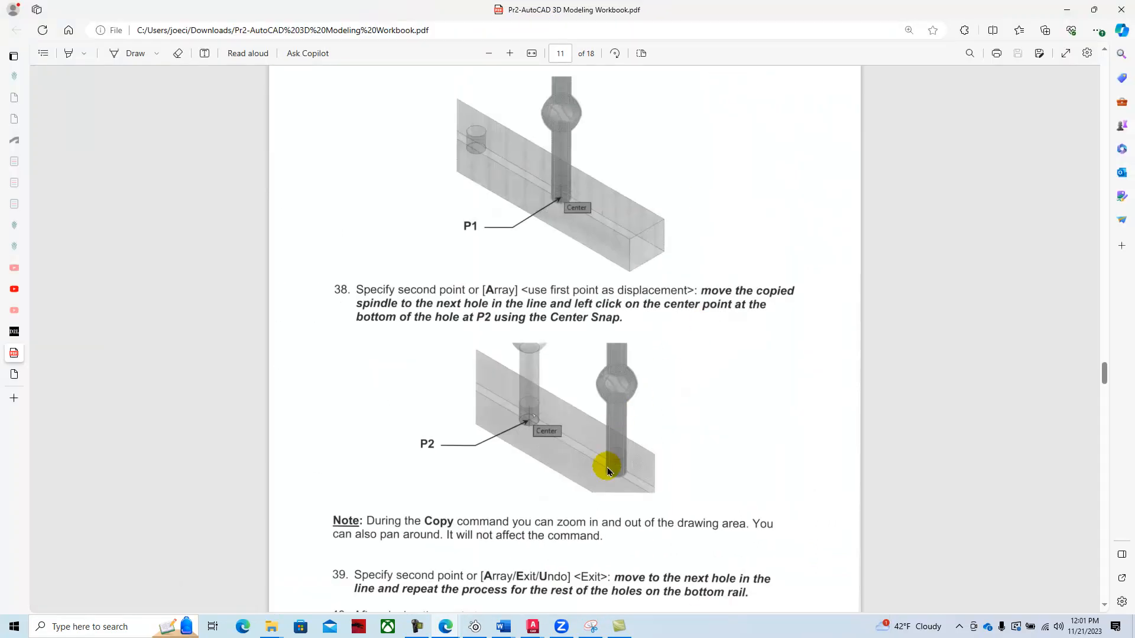
{"action": "left_click_drag", "start_coordinate": [680, 11], "coordinate": [1134, 23]}
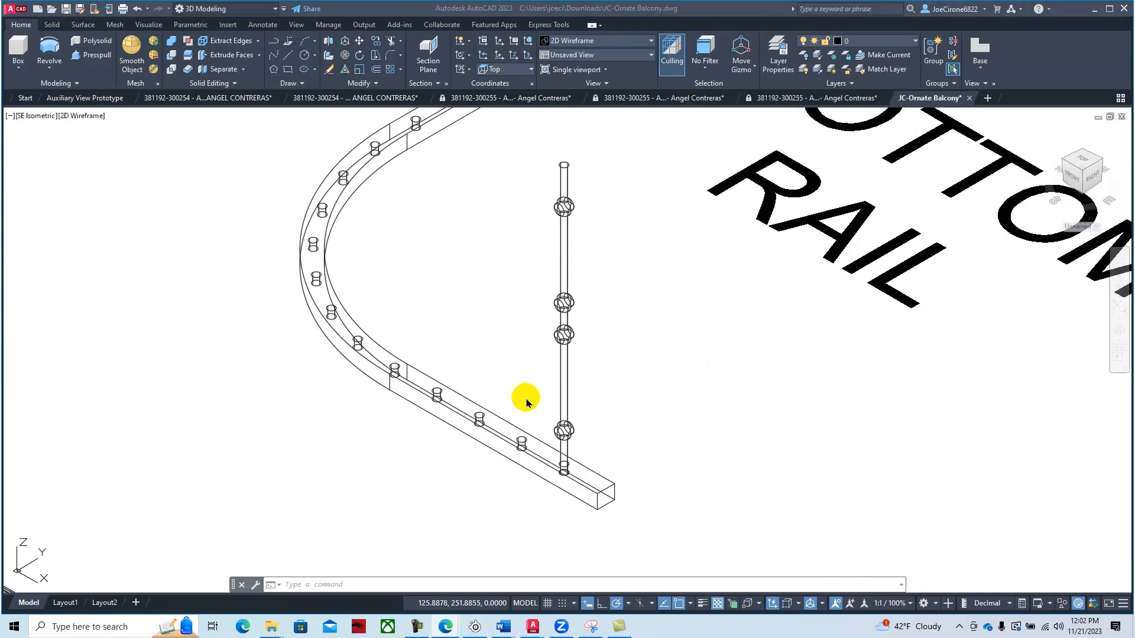
Step: Copy the spindle by its bottom center point to the bottom center of the adjacent hole in the bottom rail
{"action": "left_click", "coordinate": [376, 45]}
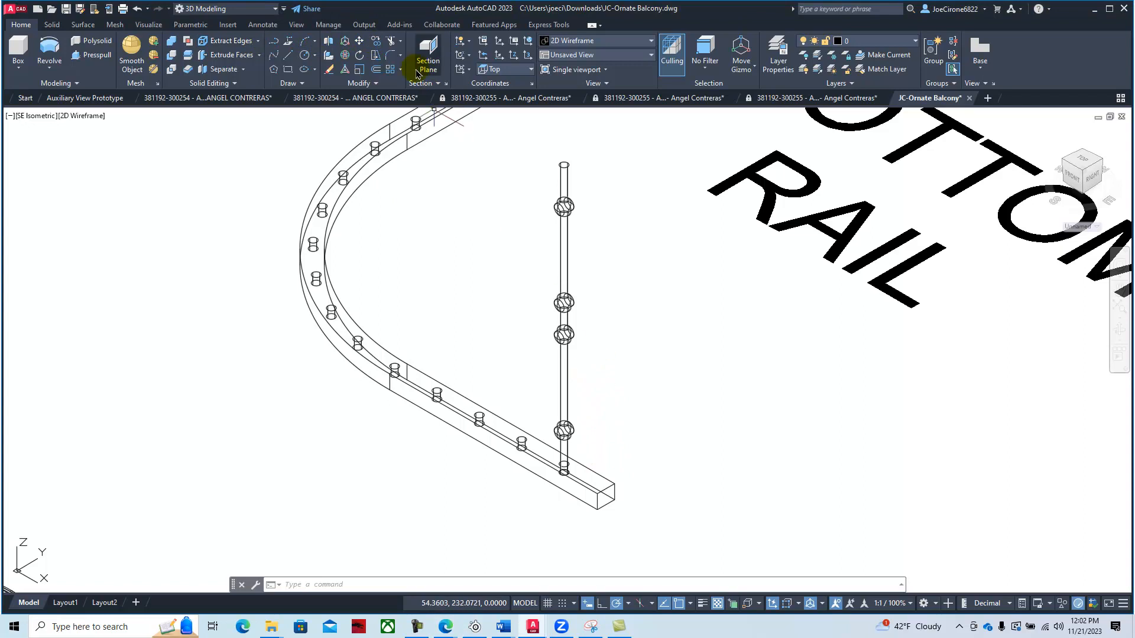
{"action": "left_click", "coordinate": [378, 42]}
{"action": "left_click", "coordinate": [602, 333]}
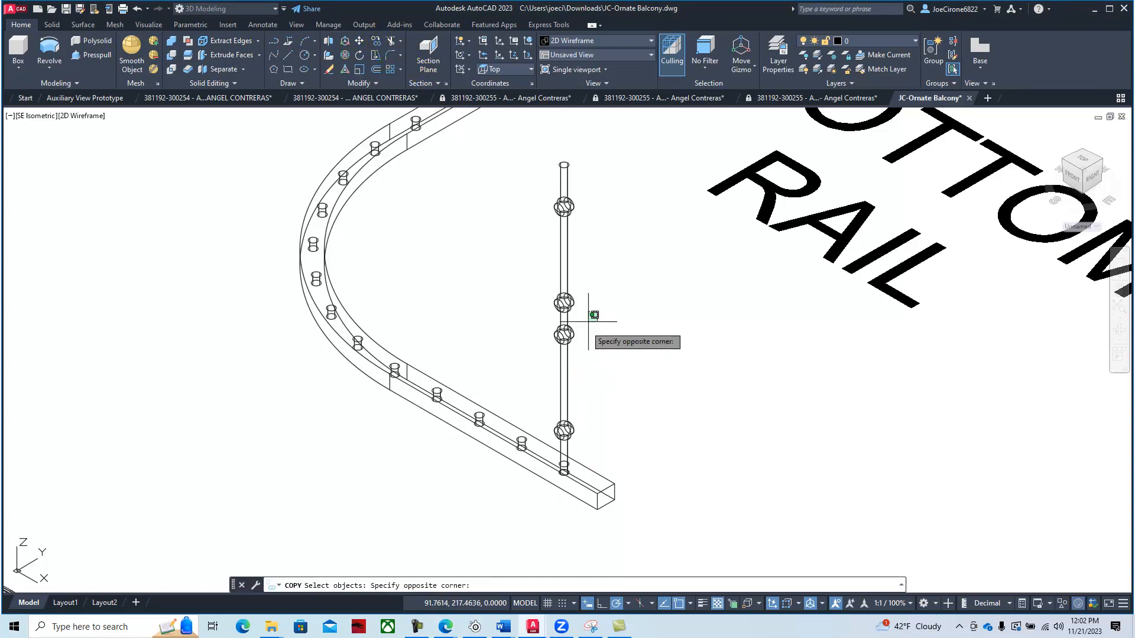
{"action": "left_click", "coordinate": [538, 373]}
{"action": "key", "text": "Return"}
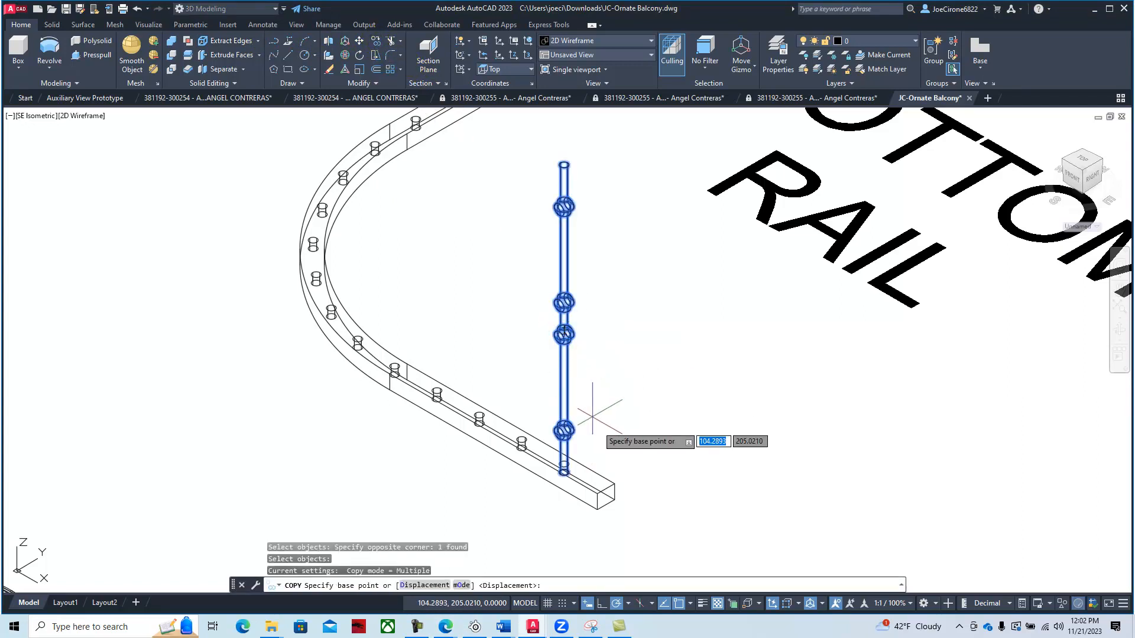
{"action": "scroll", "coordinate": [573, 392], "scroll_direction": "up", "scroll_amount": 6}
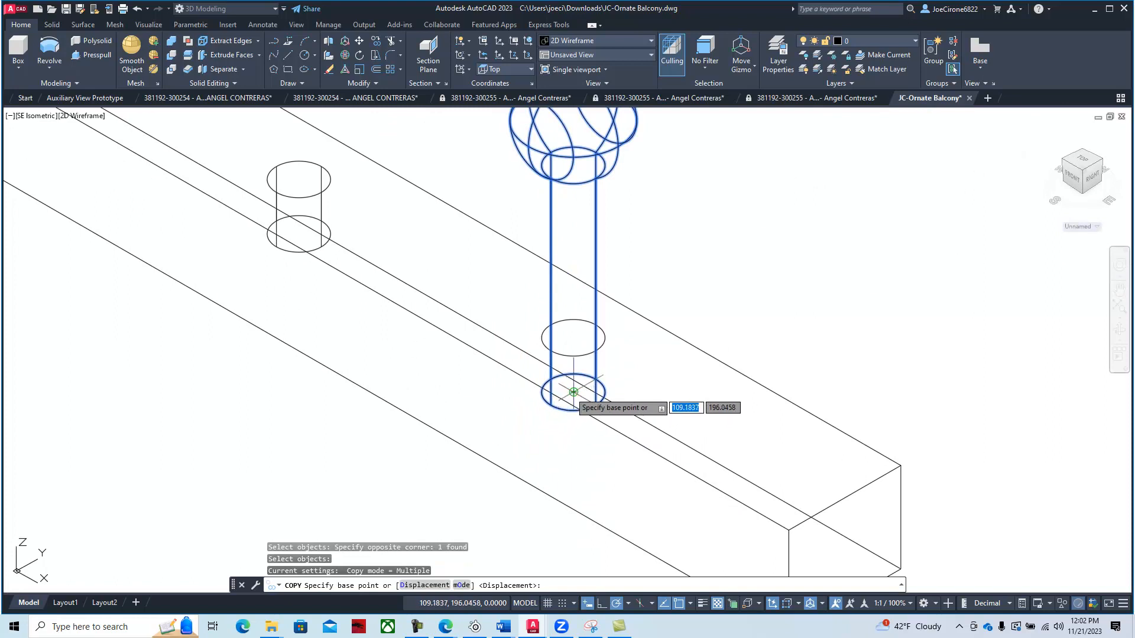
{"action": "left_click", "coordinate": [573, 392]}
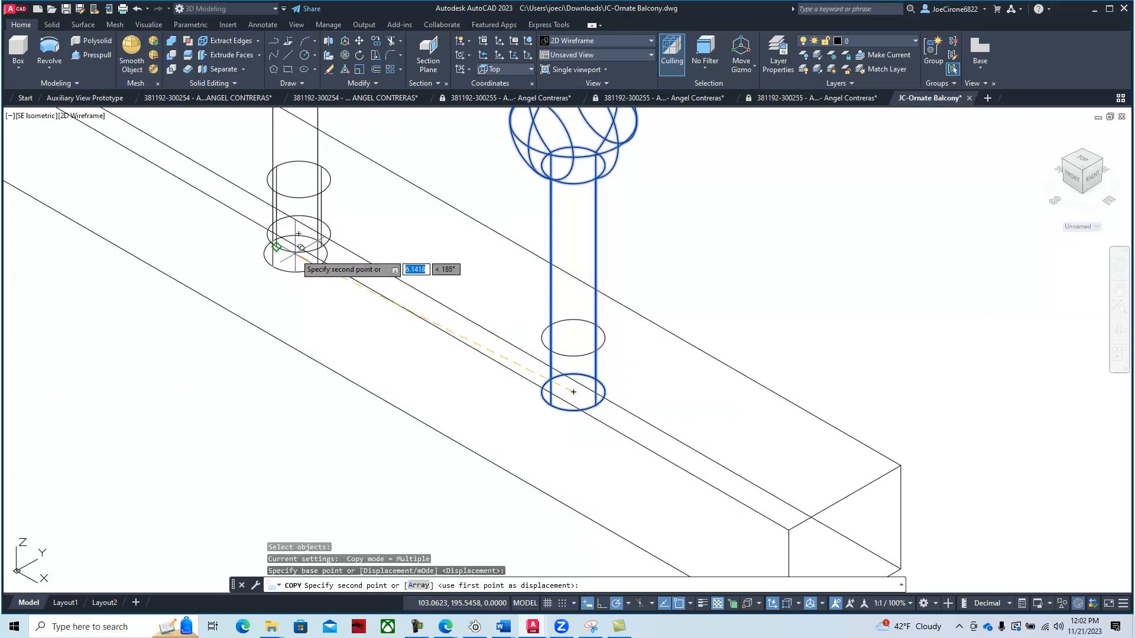
{"action": "left_click", "coordinate": [299, 234]}
Step: Place spindle copies at the bottom centers of the next three holes, up to the start of the rail's first bend
{"action": "middle_click_drag", "start_coordinate": [192, 223], "coordinate": [355, 355]}
{"action": "left_click", "coordinate": [462, 366]}
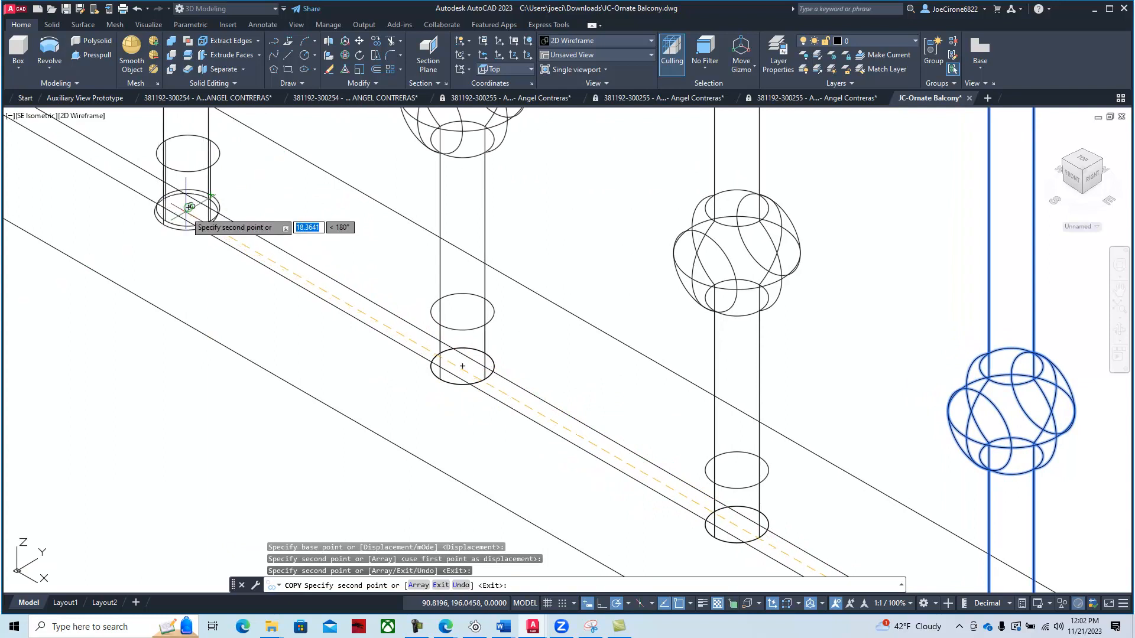
{"action": "left_click", "coordinate": [188, 210]}
{"action": "middle_click_drag", "start_coordinate": [114, 267], "coordinate": [571, 633]}
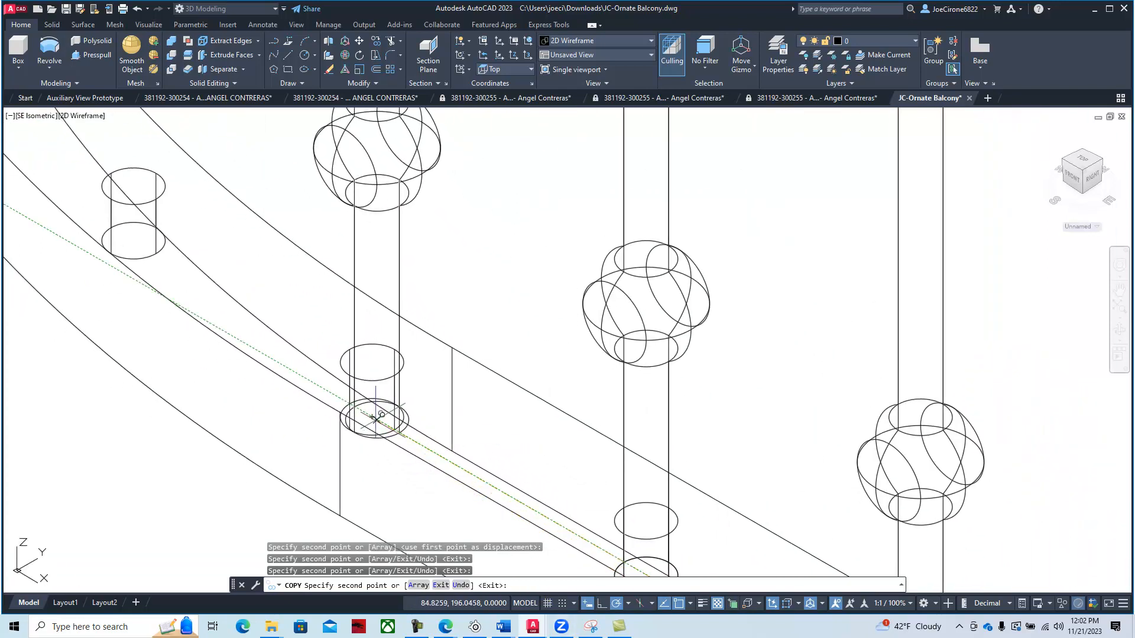
{"action": "left_click", "coordinate": [372, 417]}
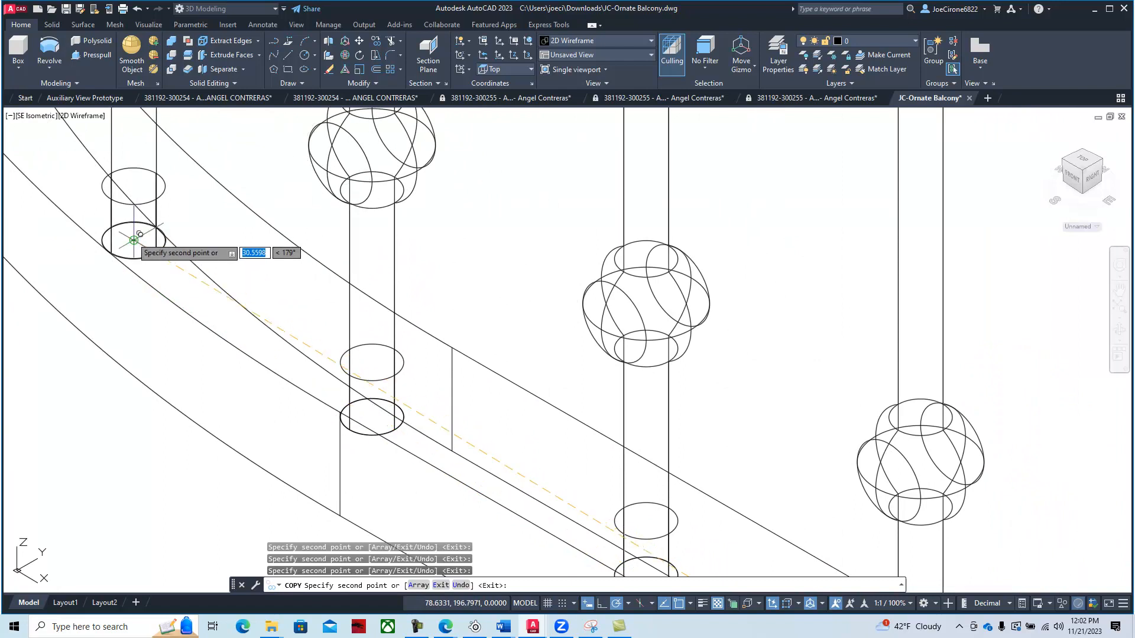
Step: Continue copying the spindle into each hole around the first curved section of the bottom rail, snapping to the bottom centers
{"action": "middle_click_drag", "start_coordinate": [140, 240], "coordinate": [300, 465]}
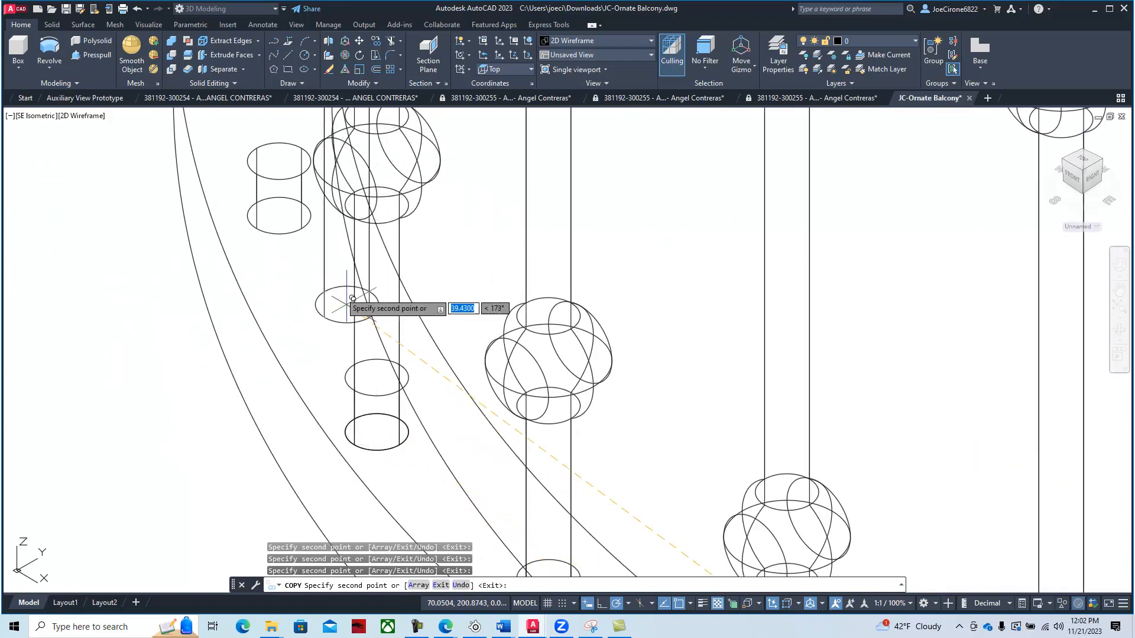
{"action": "middle_click_drag", "start_coordinate": [302, 204], "coordinate": [476, 539]}
{"action": "middle_click_drag", "start_coordinate": [392, 436], "coordinate": [472, 467], "text": "shift"}
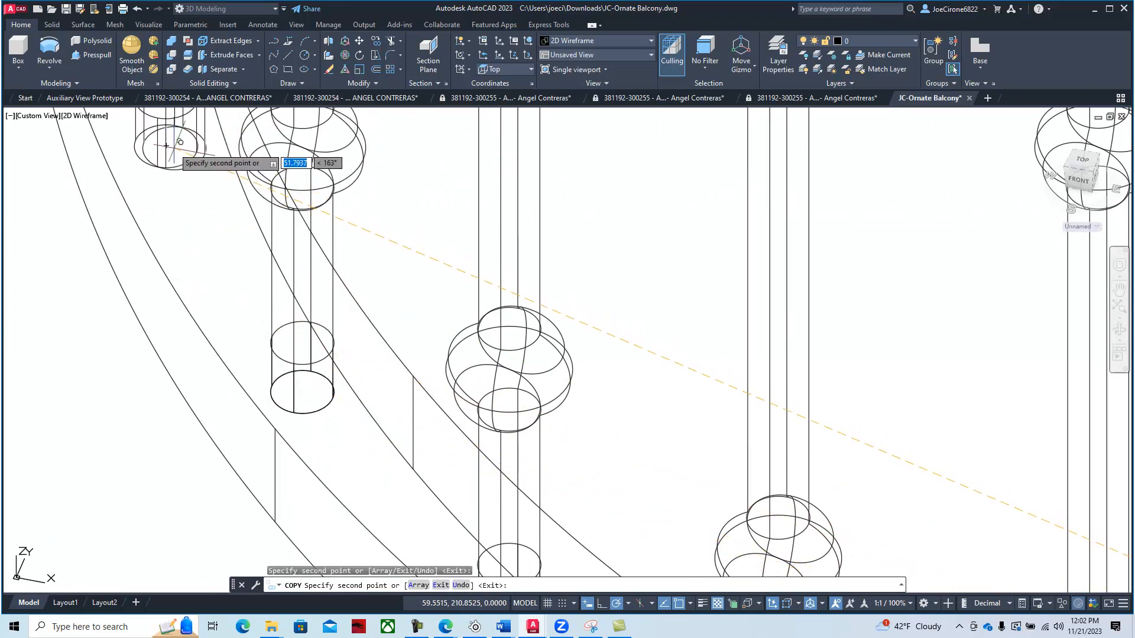
{"action": "mouse_move", "coordinate": [188, 198]}
{"action": "middle_mouse_down"}
{"action": "mouse_move", "coordinate": [215, 286]}
{"action": "mouse_move", "coordinate": [362, 429]}
{"action": "mouse_move", "coordinate": [440, 464]}
{"action": "middle_mouse_up"}
{"action": "middle_click_drag", "start_coordinate": [341, 374], "coordinate": [654, 552]}
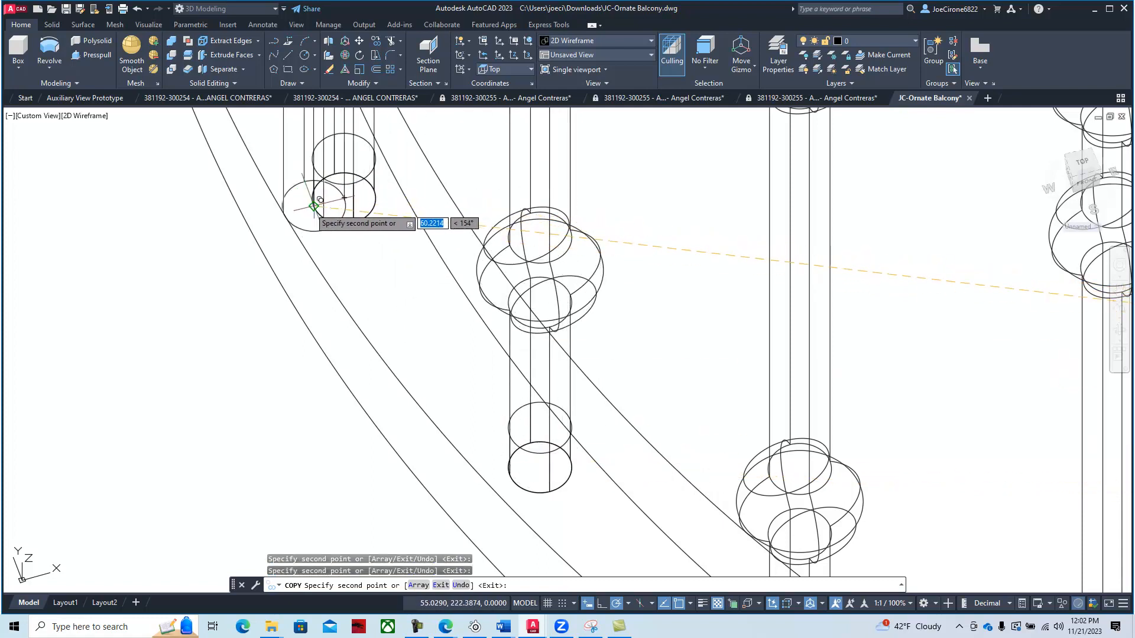
{"action": "middle_click_drag", "start_coordinate": [313, 205], "coordinate": [816, 513], "text": "shift"}
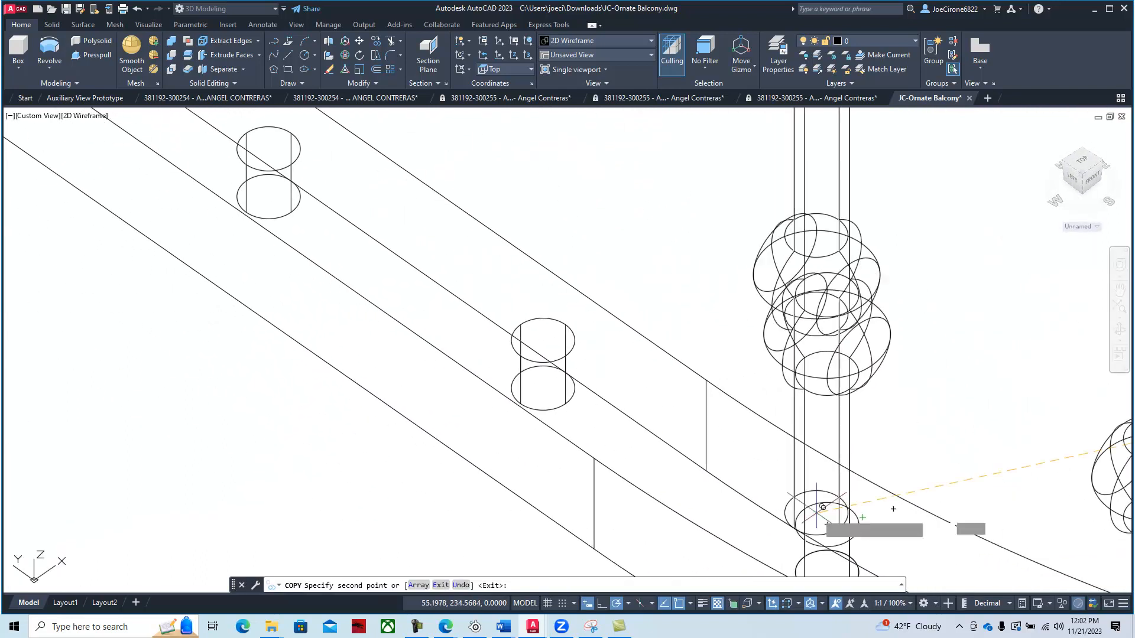
Step: Place spindle copies at the bottom centers of all seven holes along the straight middle section of the bottom rail
{"action": "left_click", "coordinate": [547, 377]}
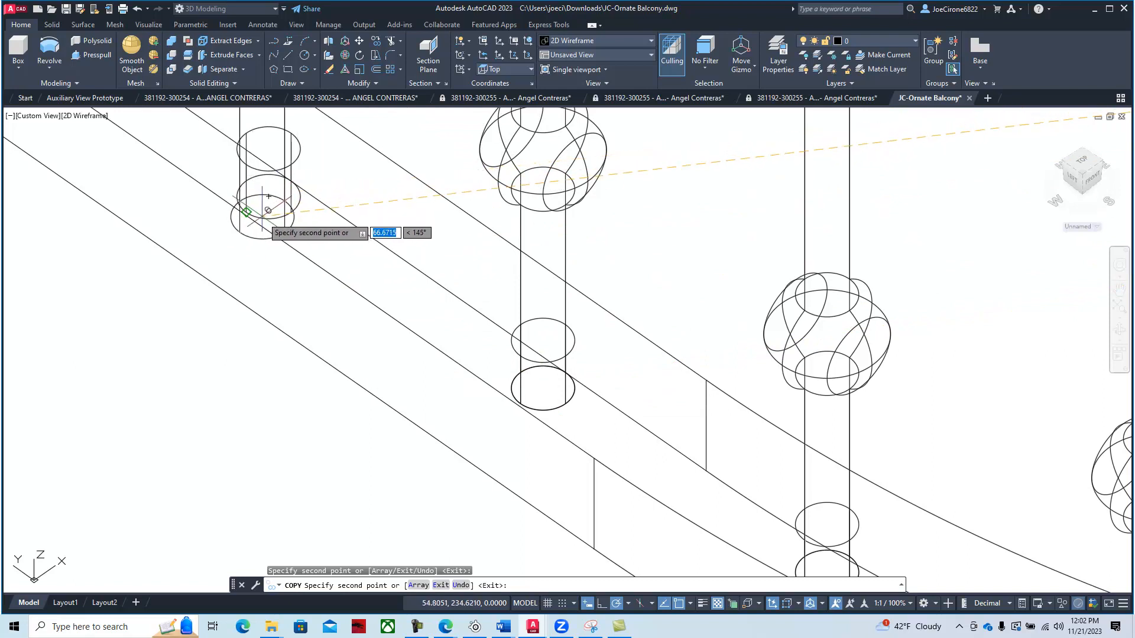
{"action": "middle_click_drag", "start_coordinate": [305, 215], "coordinate": [633, 410]}
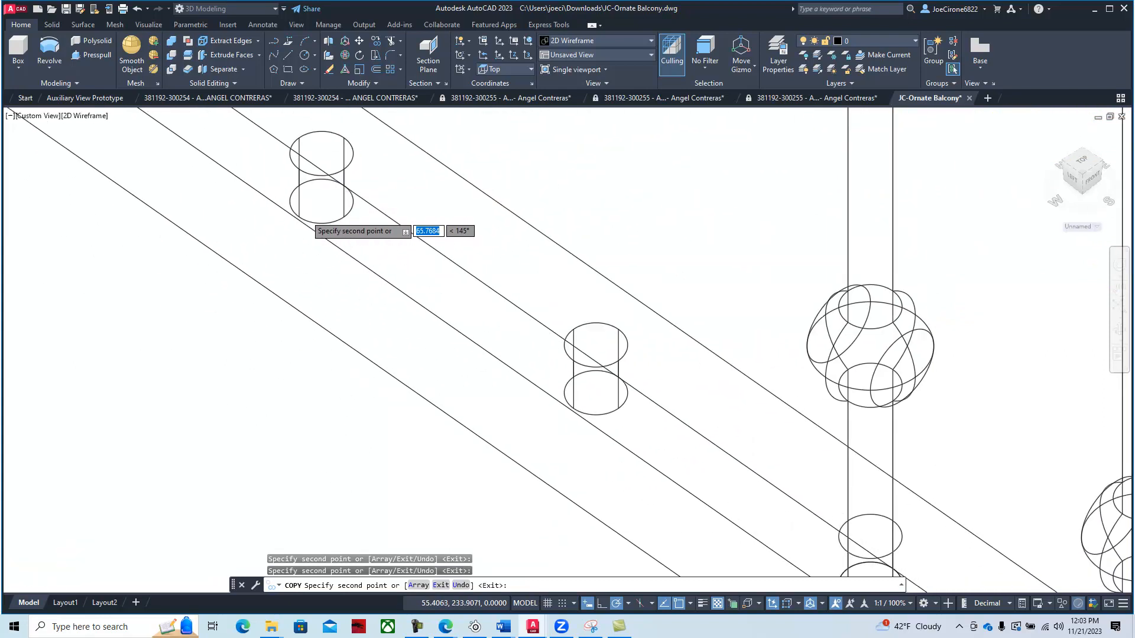
{"action": "left_click", "coordinate": [600, 393]}
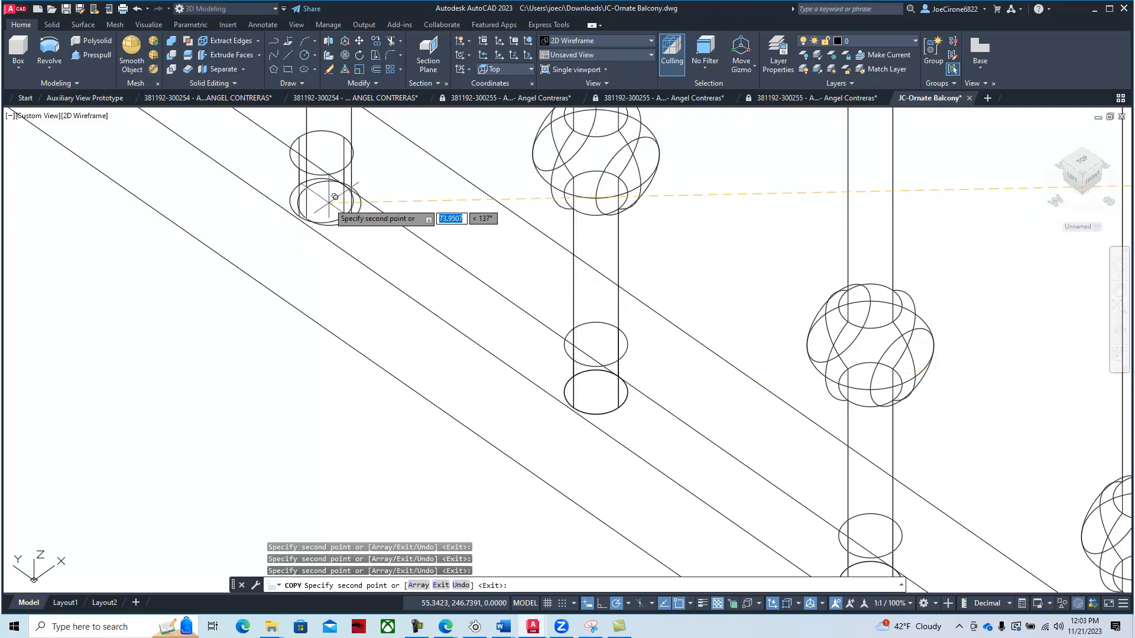
{"action": "middle_click_drag", "start_coordinate": [327, 197], "coordinate": [580, 431]}
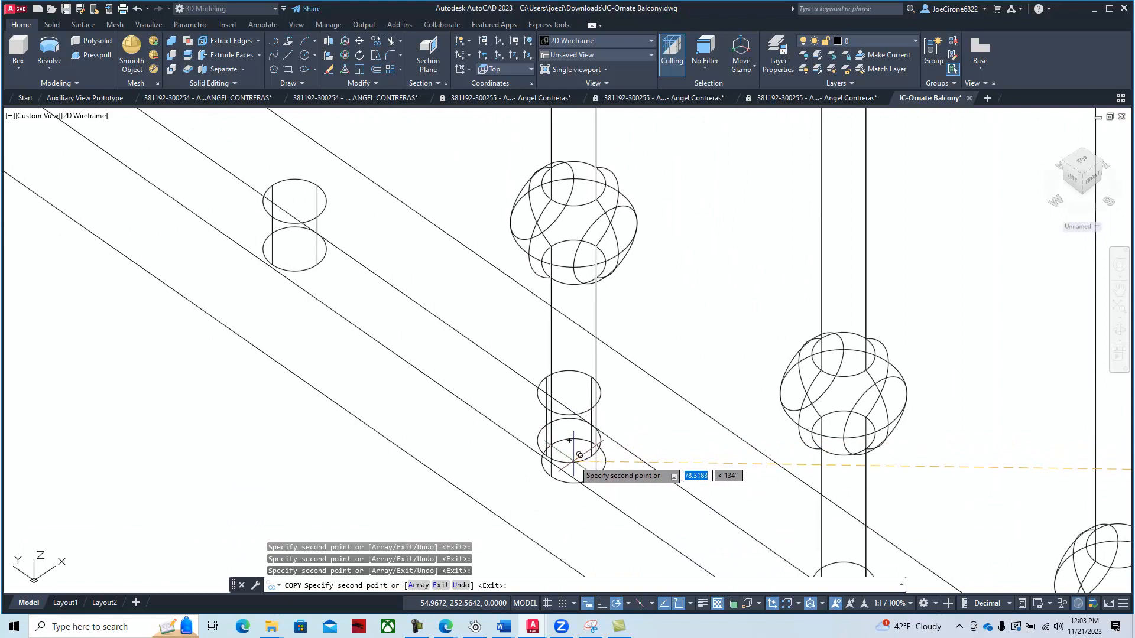
{"action": "left_click", "coordinate": [570, 436]}
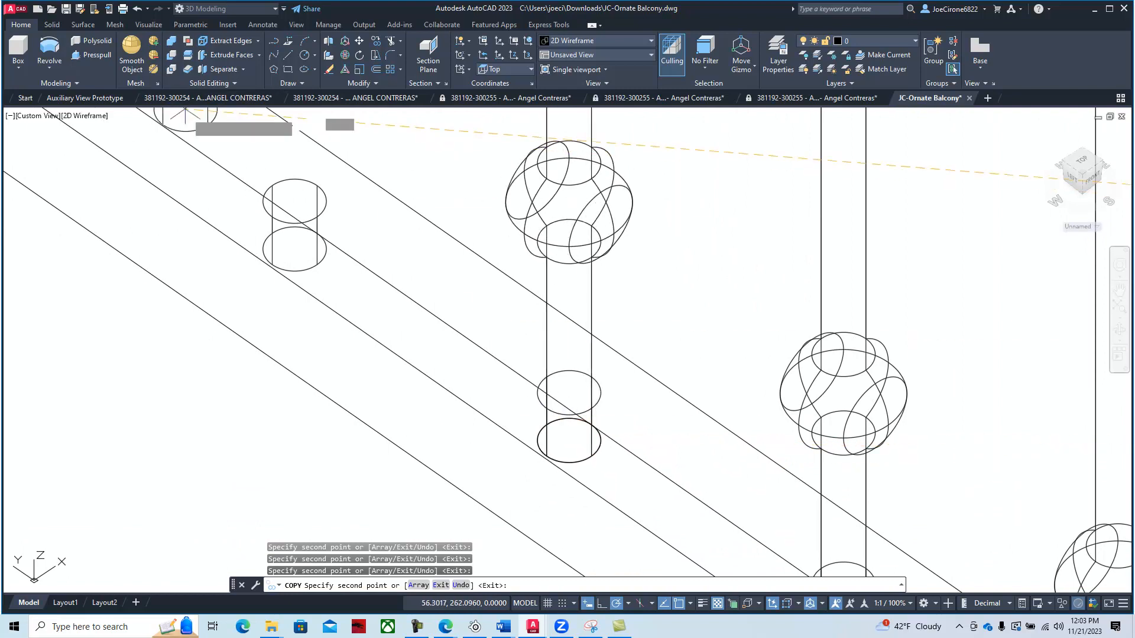
{"action": "left_click", "coordinate": [294, 248]}
{"action": "middle_click_drag", "start_coordinate": [183, 140], "coordinate": [647, 523]}
{"action": "left_click", "coordinate": [490, 435]}
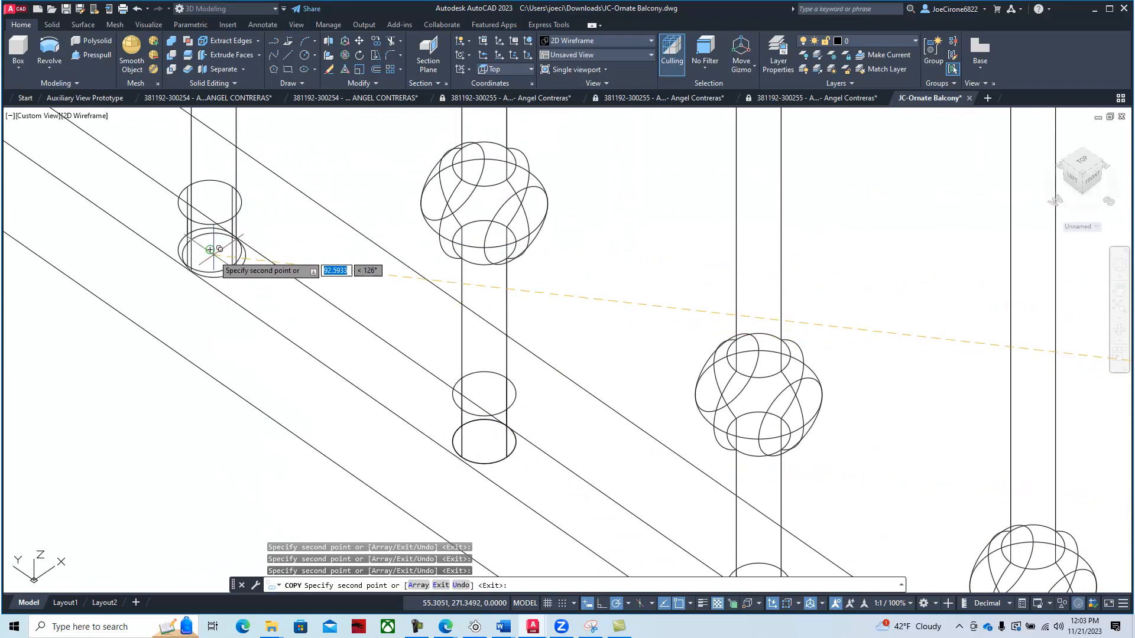
{"action": "middle_click_drag", "start_coordinate": [175, 223], "coordinate": [395, 443]}
{"action": "left_click", "coordinate": [431, 463]}
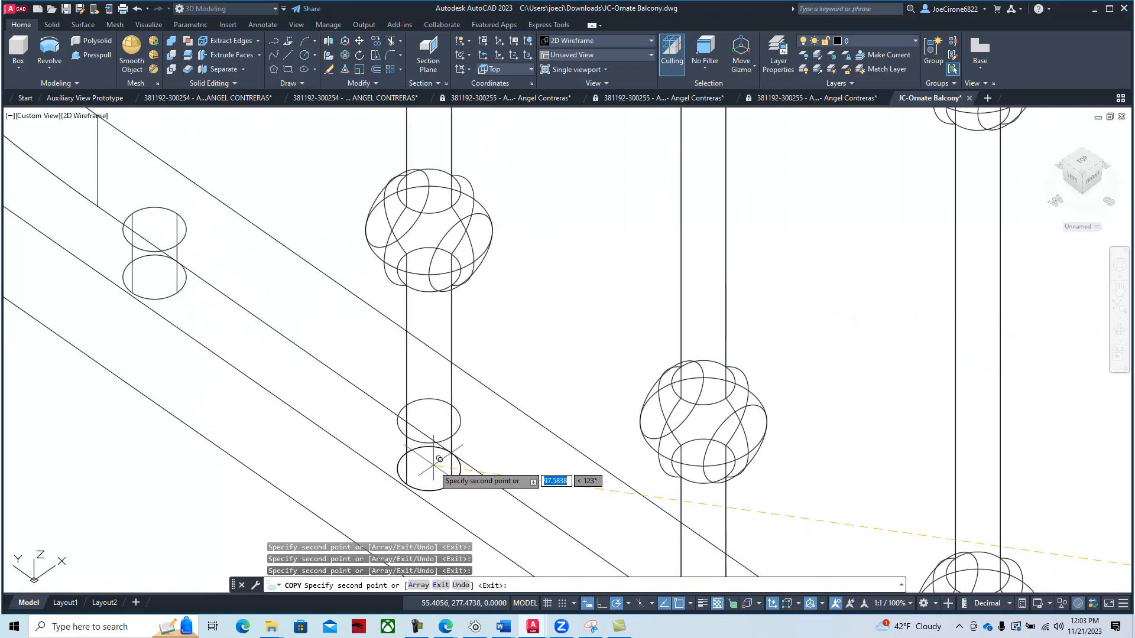
{"action": "left_click", "coordinate": [155, 279]}
Step: Copy the spindle to the hole bottoms around the second curved section of the bottom rail, orbiting where spindles hide the holes
{"action": "middle_click_drag", "start_coordinate": [172, 250], "coordinate": [862, 635]}
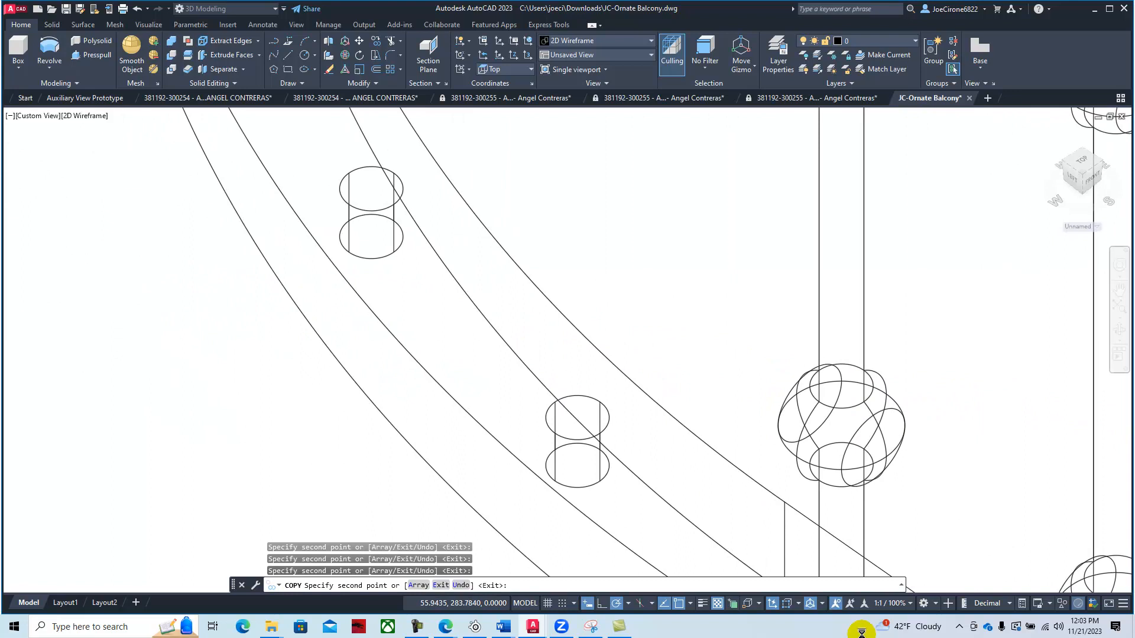
{"action": "left_click", "coordinate": [584, 453]}
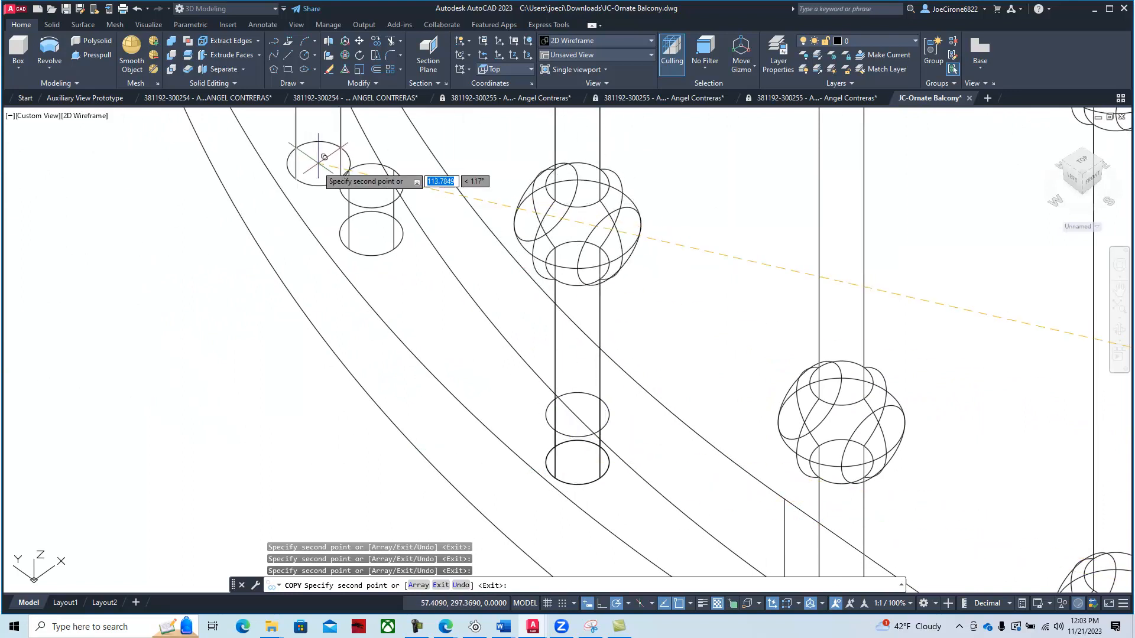
{"action": "middle_click_drag", "start_coordinate": [371, 208], "coordinate": [509, 455]}
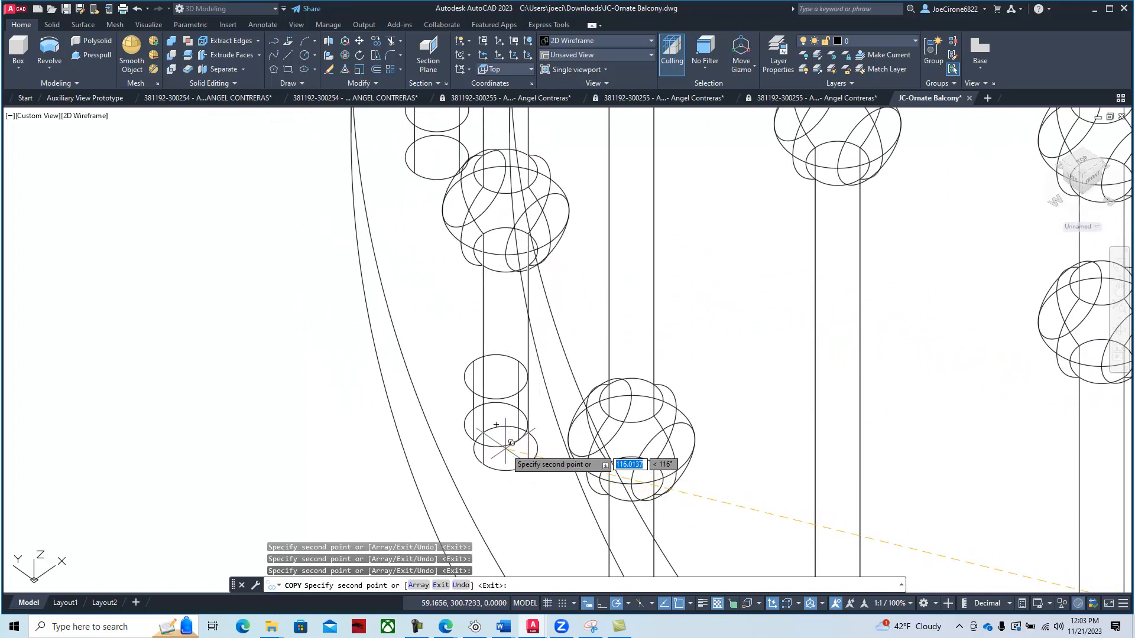
{"action": "middle_click_drag", "start_coordinate": [445, 241], "coordinate": [560, 491]}
{"action": "middle_click_drag", "start_coordinate": [503, 397], "coordinate": [533, 419], "text": "shift"}
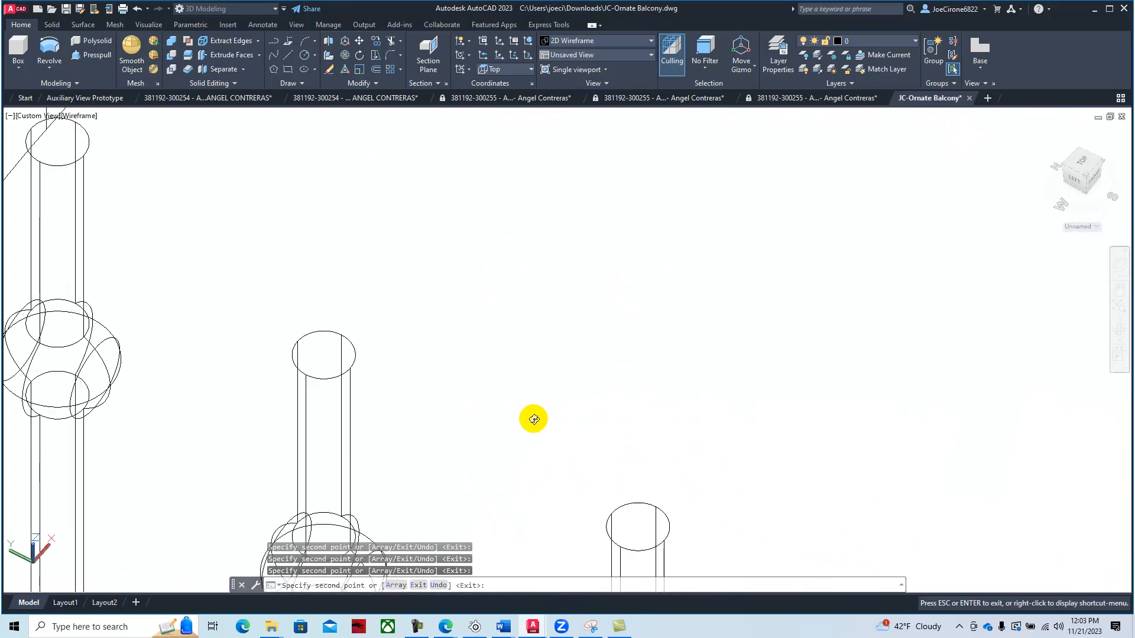
{"action": "middle_click_drag", "start_coordinate": [461, 481], "coordinate": [975, 228]}
{"action": "middle_click_drag", "start_coordinate": [380, 451], "coordinate": [699, 141]}
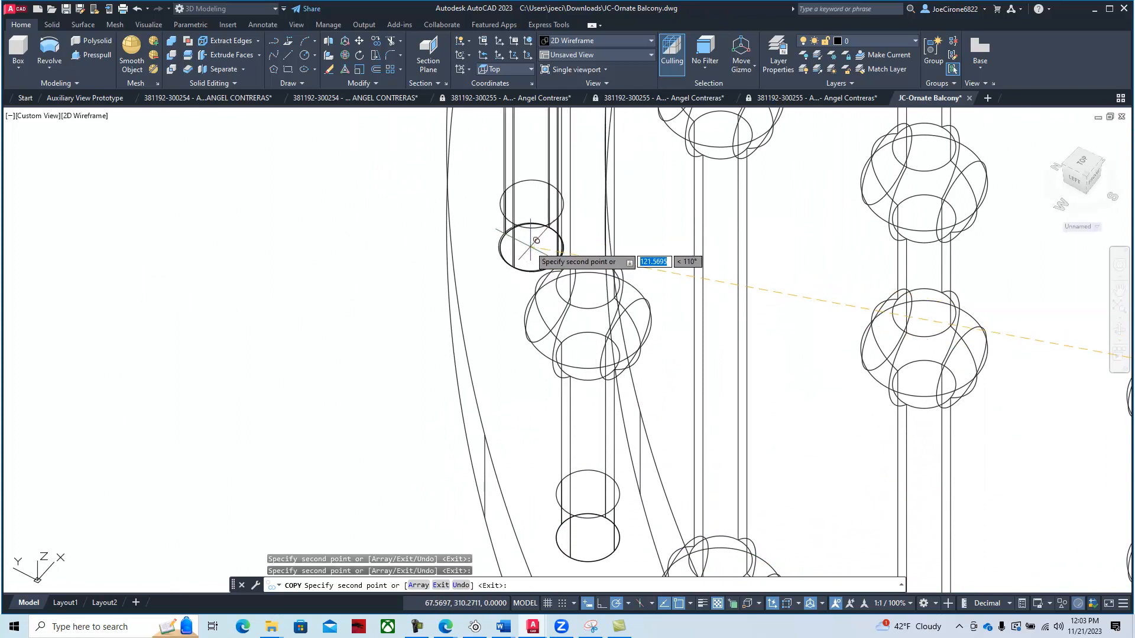
{"action": "middle_click_drag", "start_coordinate": [358, 201], "coordinate": [812, 490], "text": "shift"}
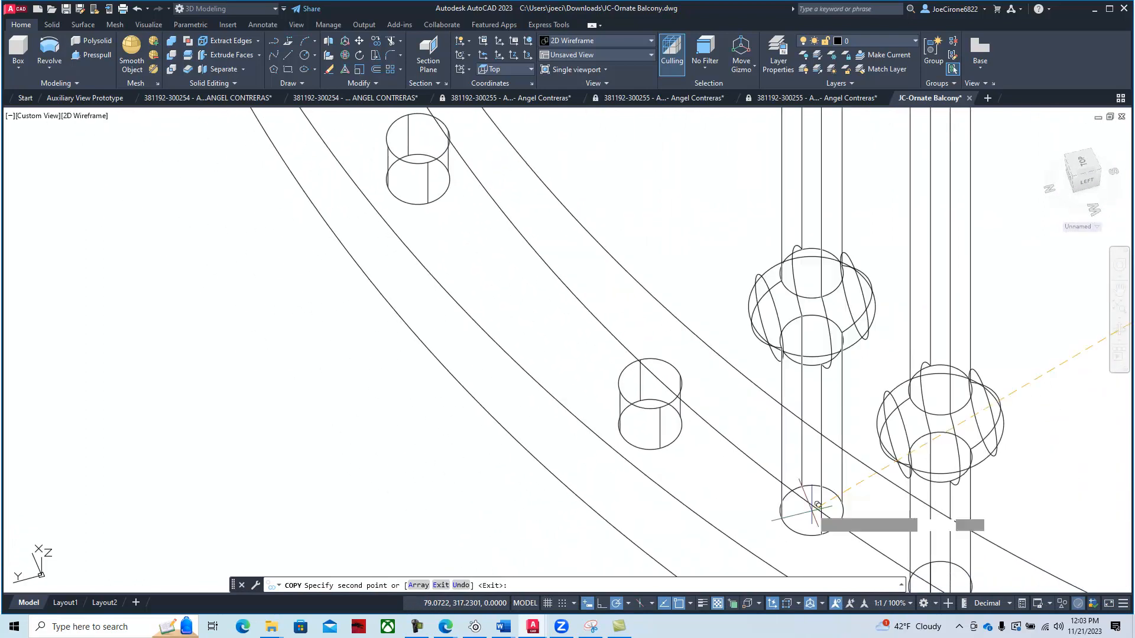
{"action": "left_click", "coordinate": [656, 419]}
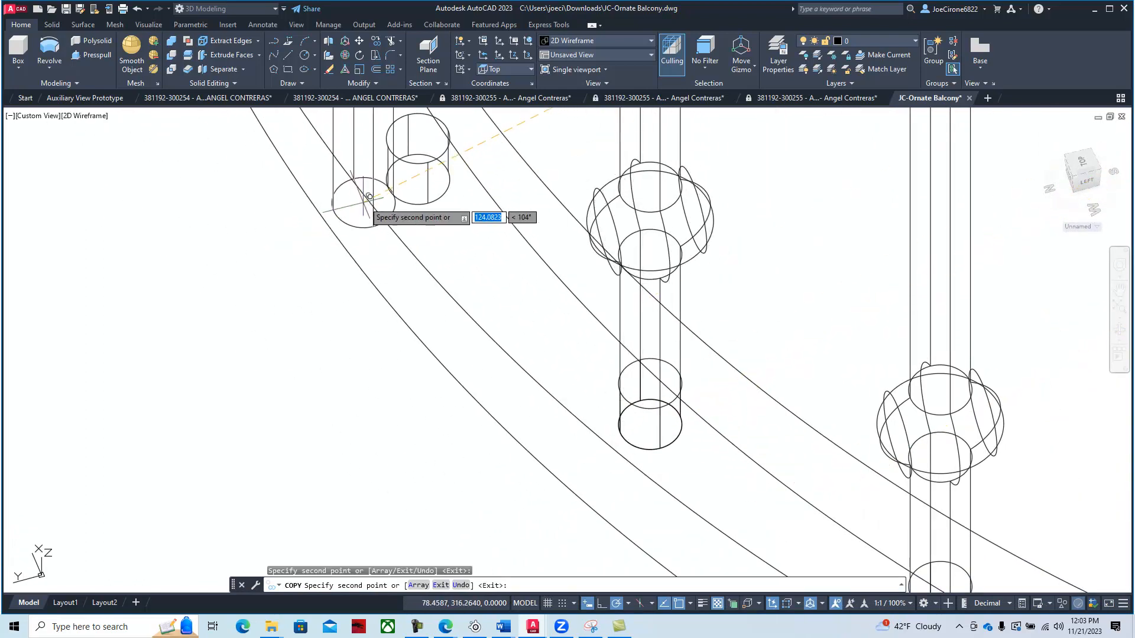
Step: Place spindle copies in the remaining holes through the final straight section to the rail's far end, and check the whole row
{"action": "middle_click_drag", "start_coordinate": [339, 219], "coordinate": [626, 637]}
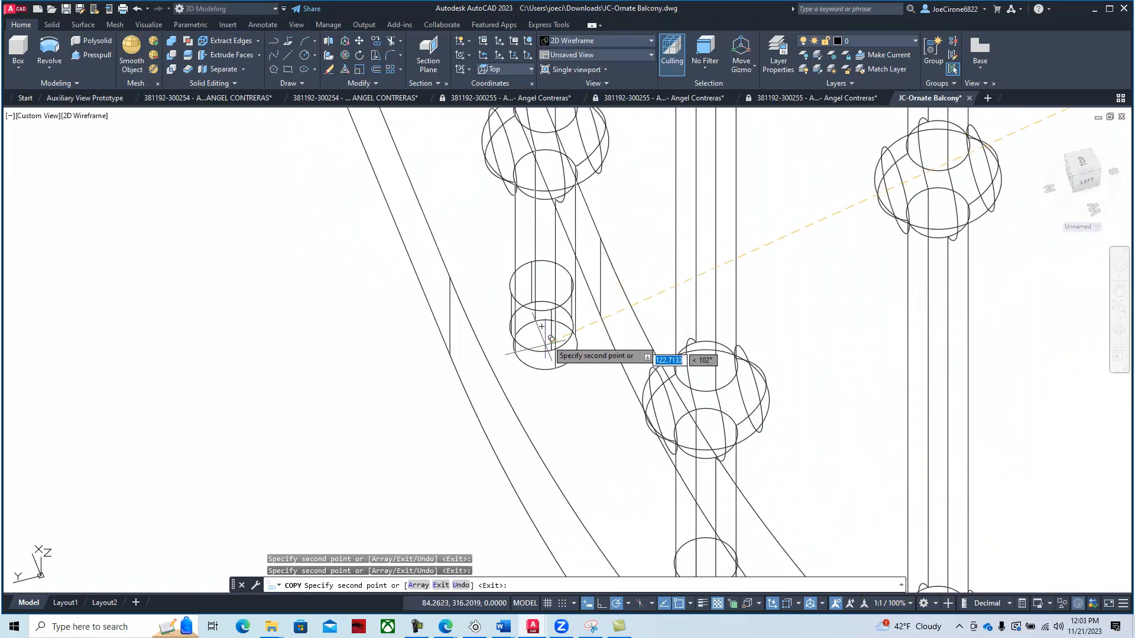
{"action": "middle_click_drag", "start_coordinate": [407, 145], "coordinate": [526, 532]}
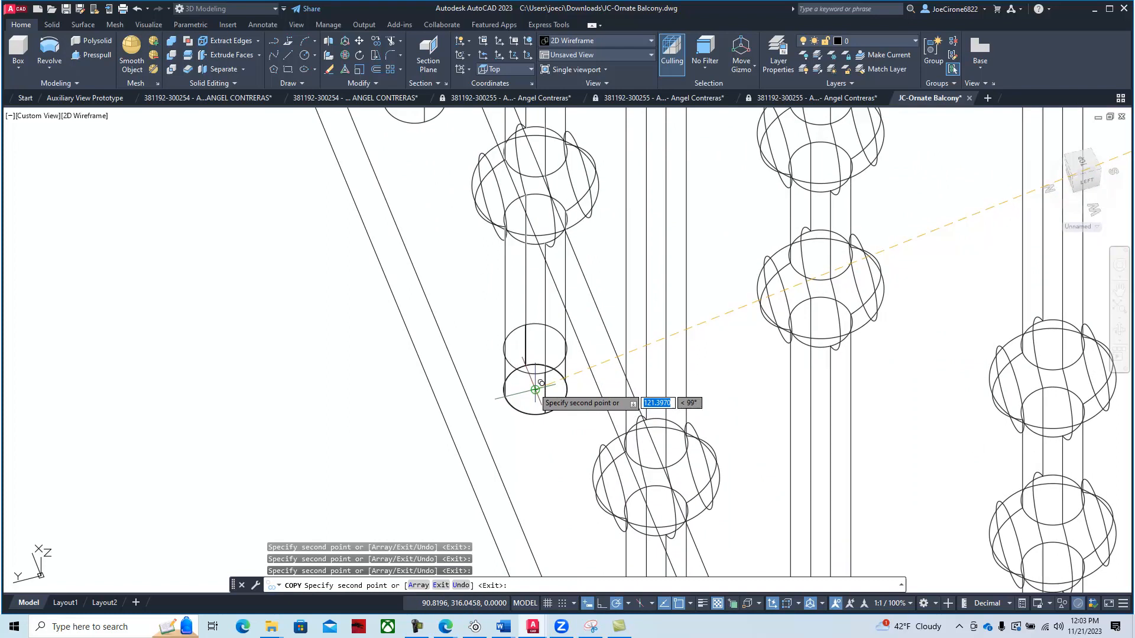
{"action": "middle_click_drag", "start_coordinate": [469, 177], "coordinate": [544, 463]}
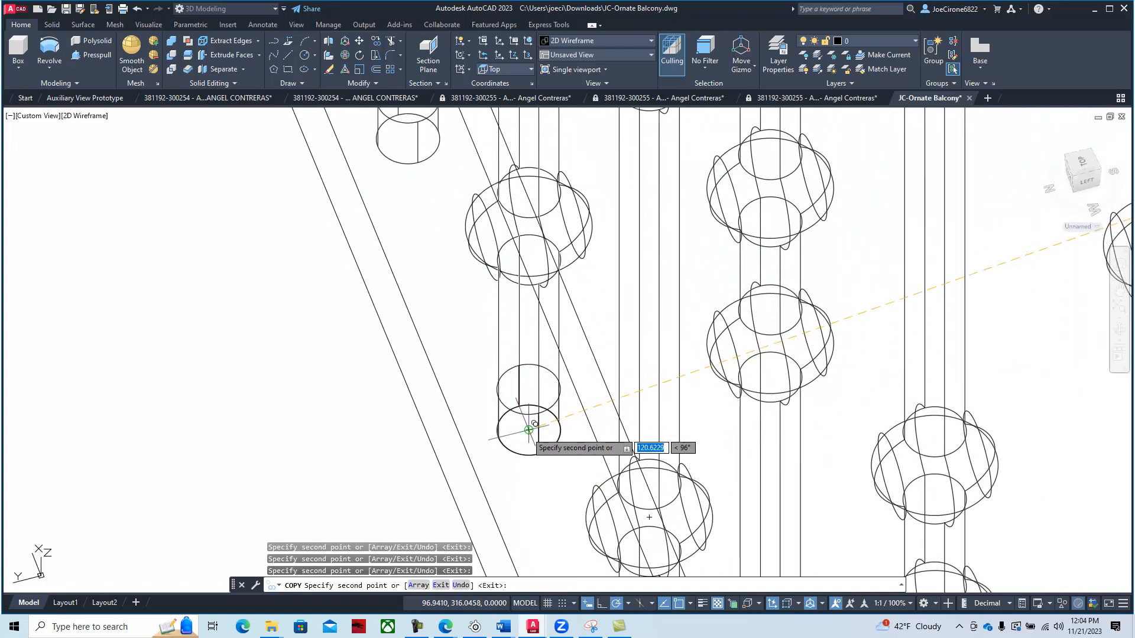
{"action": "mouse_move", "coordinate": [430, 198]}
{"action": "middle_mouse_down"}
{"action": "mouse_move", "coordinate": [459, 331]}
{"action": "mouse_move", "coordinate": [539, 518]}
{"action": "middle_mouse_up"}
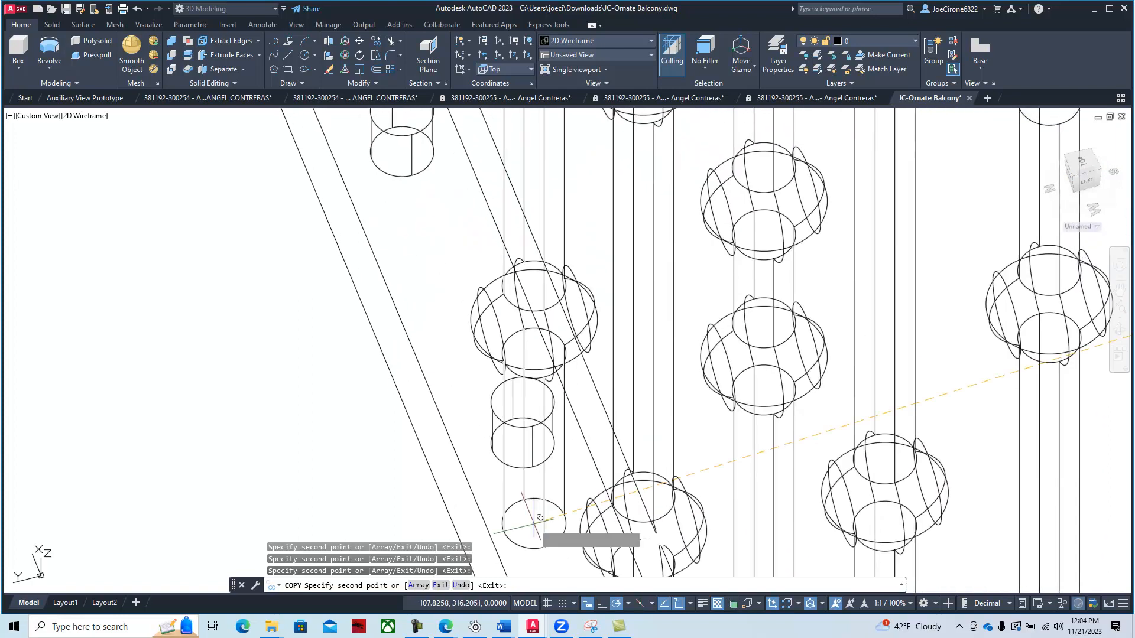
{"action": "middle_click_drag", "start_coordinate": [441, 237], "coordinate": [527, 500]}
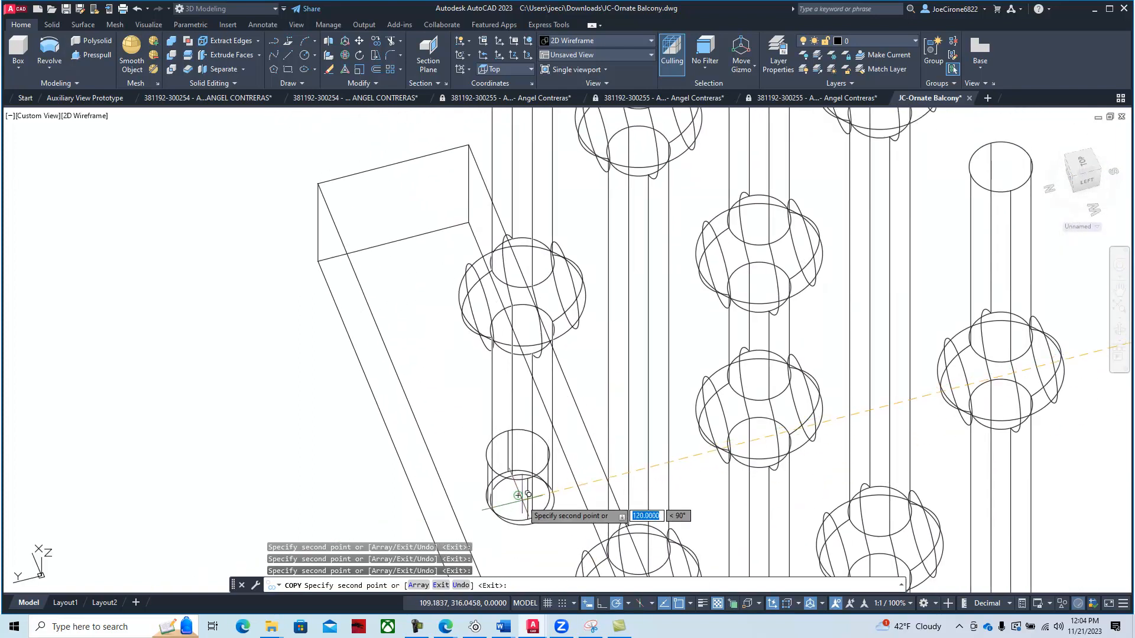
{"action": "scroll", "coordinate": [585, 481], "scroll_direction": "down", "scroll_amount": 8}
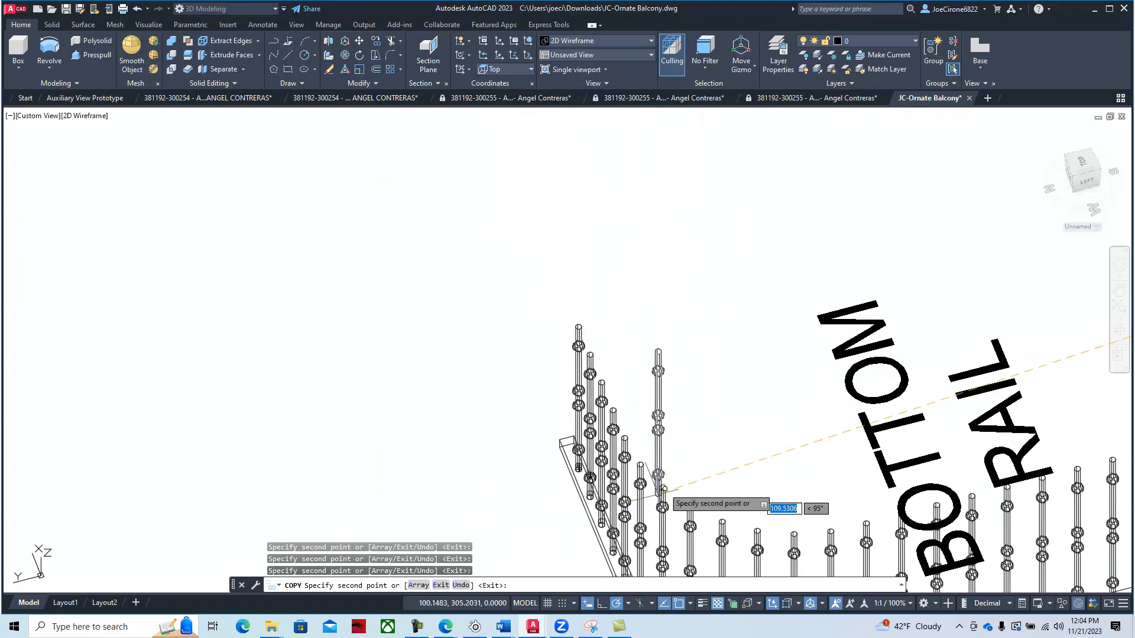
Step: End the spindle copying and display the model in the Conceptual visual style to check the full row
{"action": "mouse_move", "coordinate": [742, 469]}
{"action": "middle_mouse_down"}
{"action": "mouse_move", "coordinate": [580, 278]}
{"action": "mouse_move", "coordinate": [434, 362]}
{"action": "middle_mouse_up"}
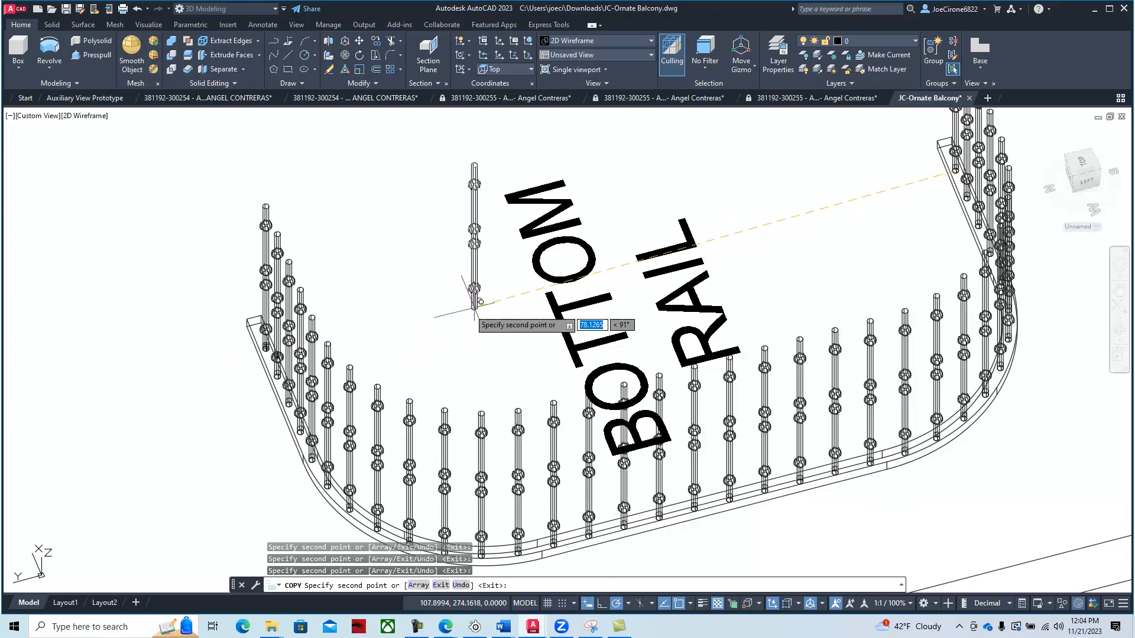
{"action": "key", "text": "Escape"}
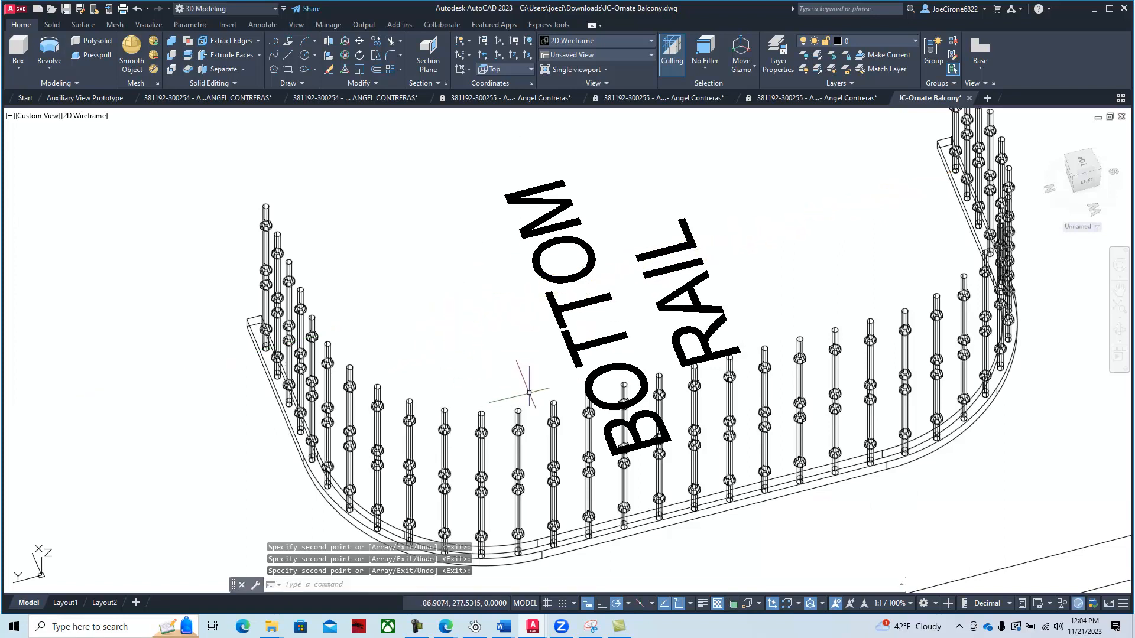
{"action": "middle_click_drag", "start_coordinate": [549, 384], "coordinate": [570, 307], "text": "shift"}
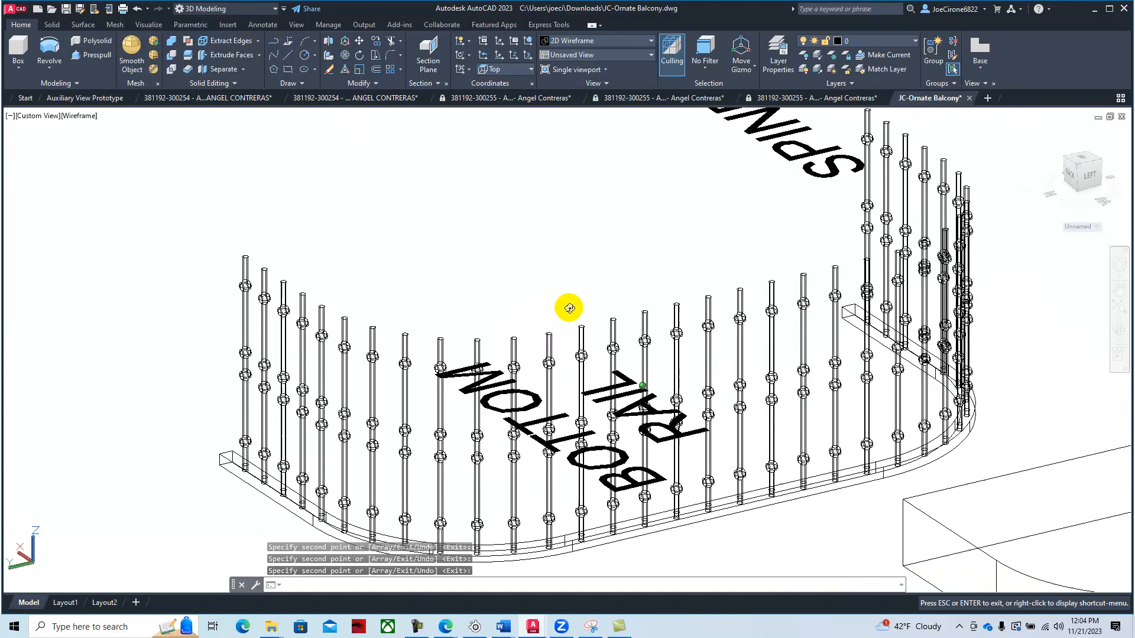
{"action": "left_click", "coordinate": [89, 116]}
{"action": "left_click", "coordinate": [126, 159]}
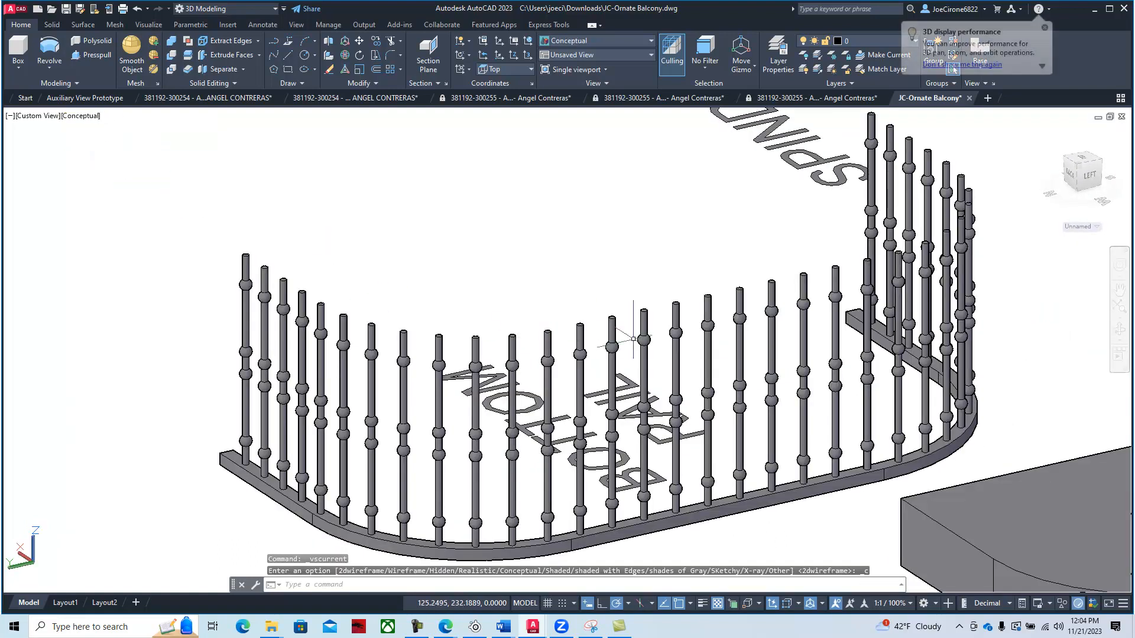
{"action": "scroll", "coordinate": [652, 356], "scroll_direction": "down", "scroll_amount": 2}
{"action": "scroll", "coordinate": [655, 360], "scroll_direction": "down", "scroll_amount": 2}
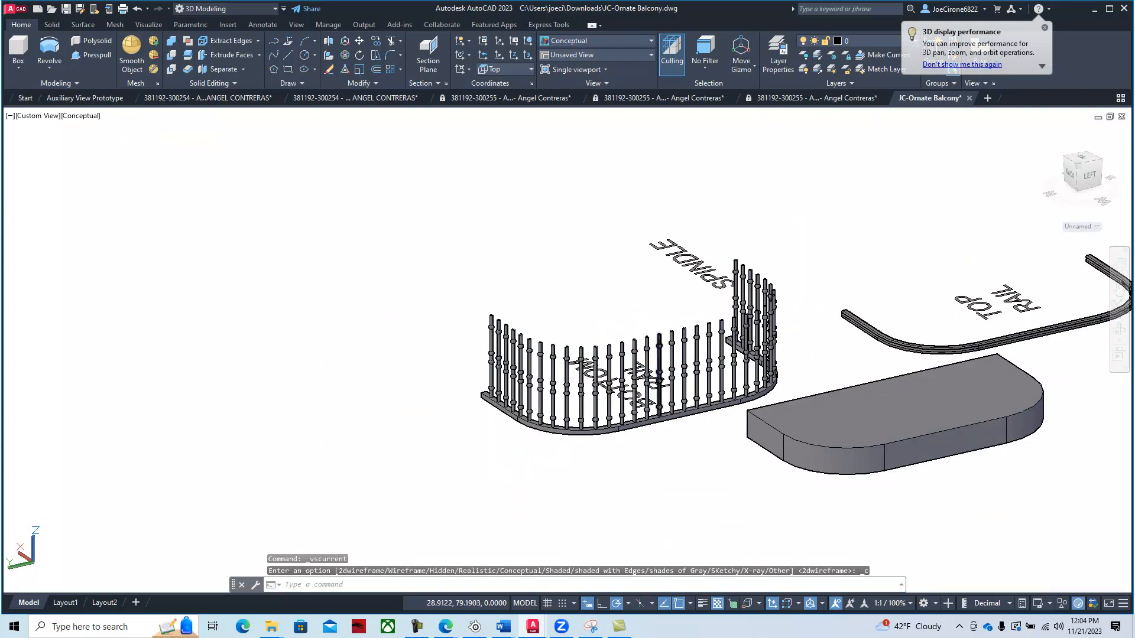
Step: Switch to the PDF workbook and read the Project 2 instructions for placing the top rail on the spindles
{"action": "left_click_drag", "start_coordinate": [1133, 142], "coordinate": [656, 81]}
{"action": "left_click", "coordinate": [749, 82]}
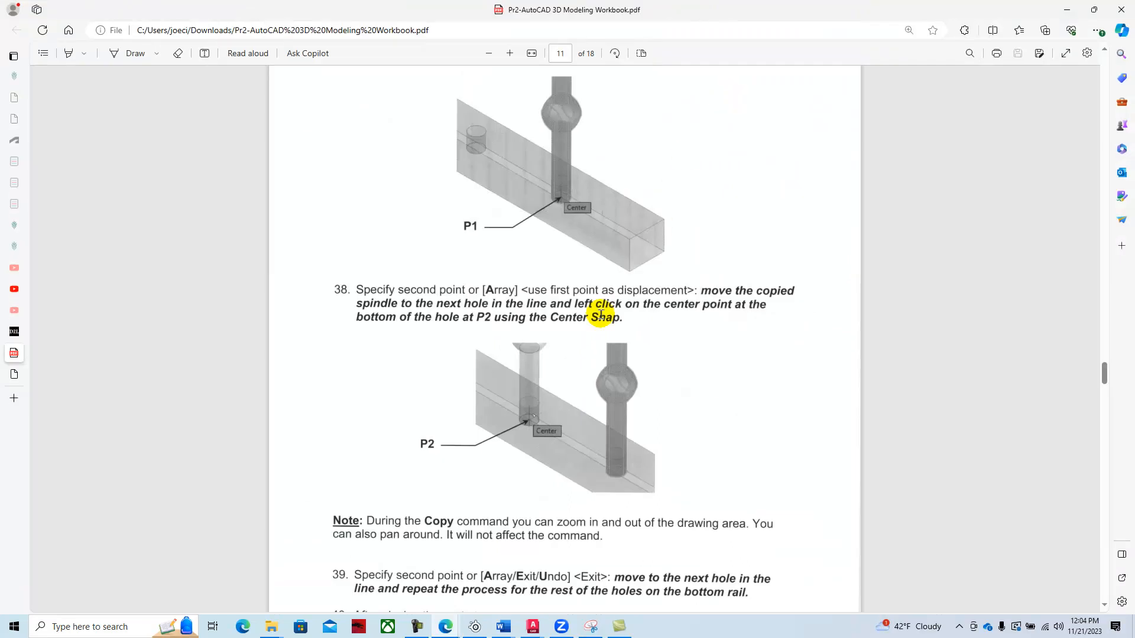
{"action": "scroll", "coordinate": [663, 341], "scroll_direction": "down", "scroll_amount": 8}
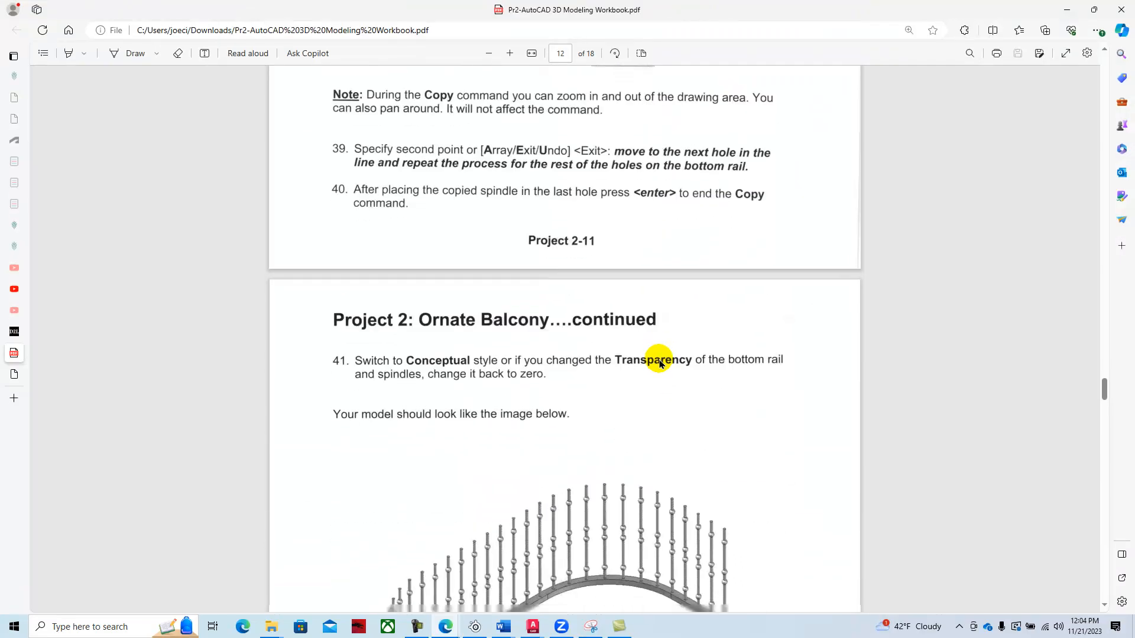
{"action": "scroll", "coordinate": [660, 366], "scroll_direction": "down", "scroll_amount": 2}
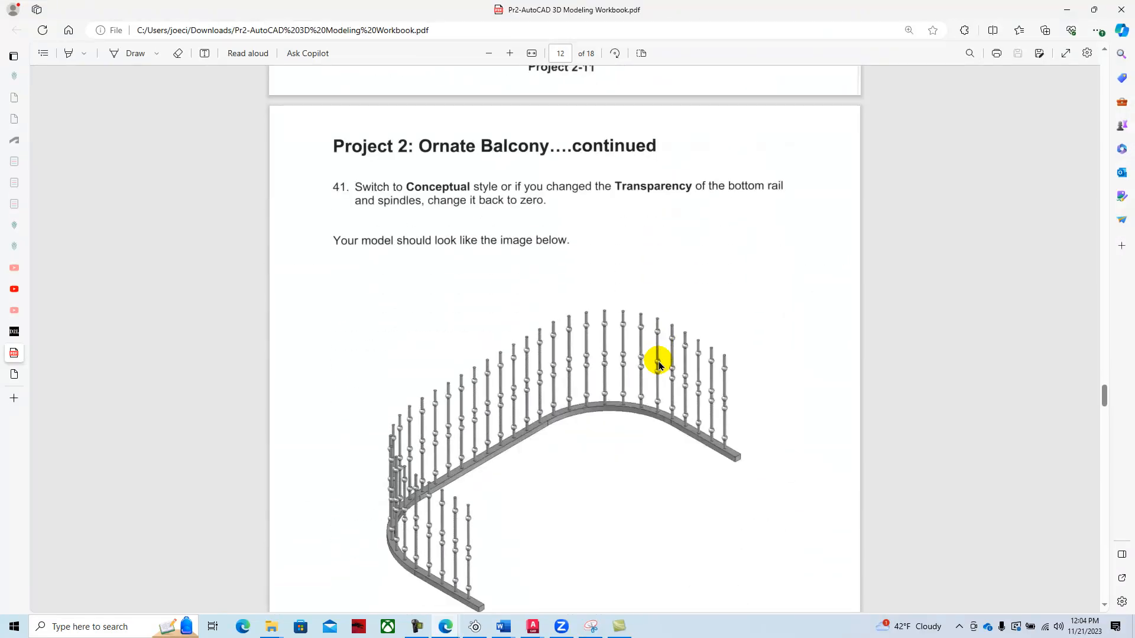
{"action": "scroll", "coordinate": [658, 364], "scroll_direction": "down", "scroll_amount": 7}
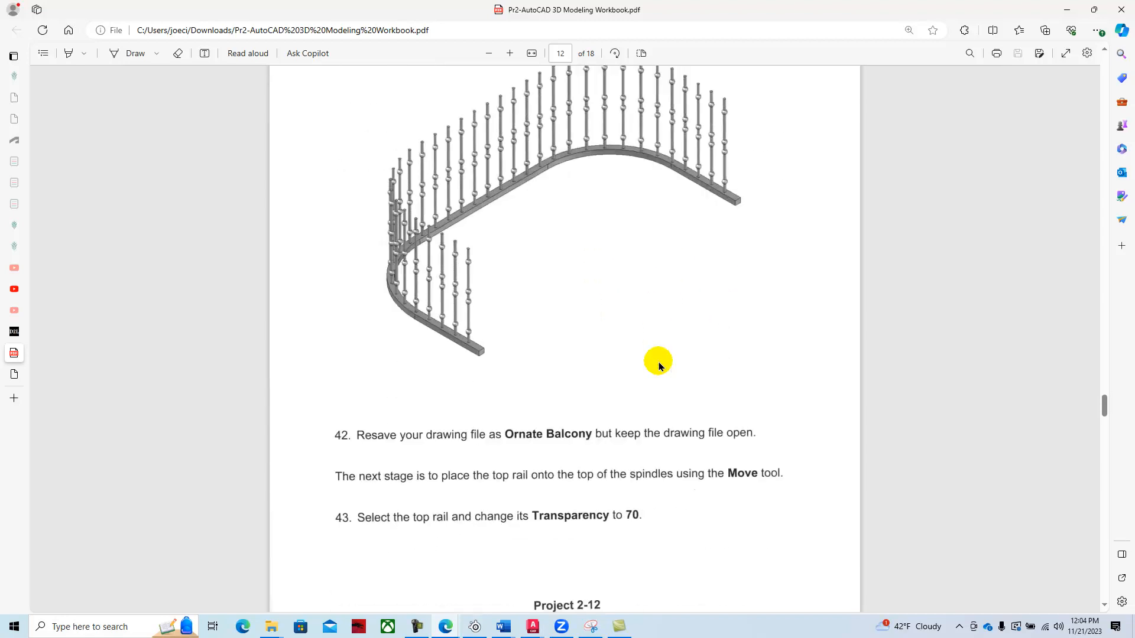
{"action": "scroll", "coordinate": [659, 361], "scroll_direction": "down", "scroll_amount": 6}
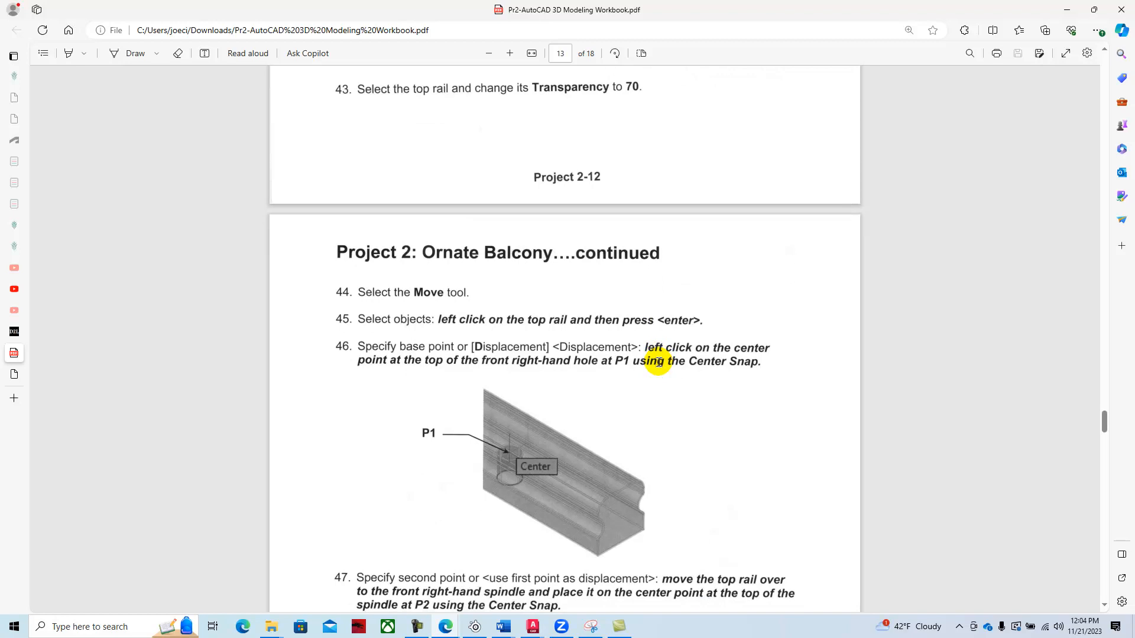
{"action": "scroll", "coordinate": [659, 362], "scroll_direction": "down", "scroll_amount": 5}
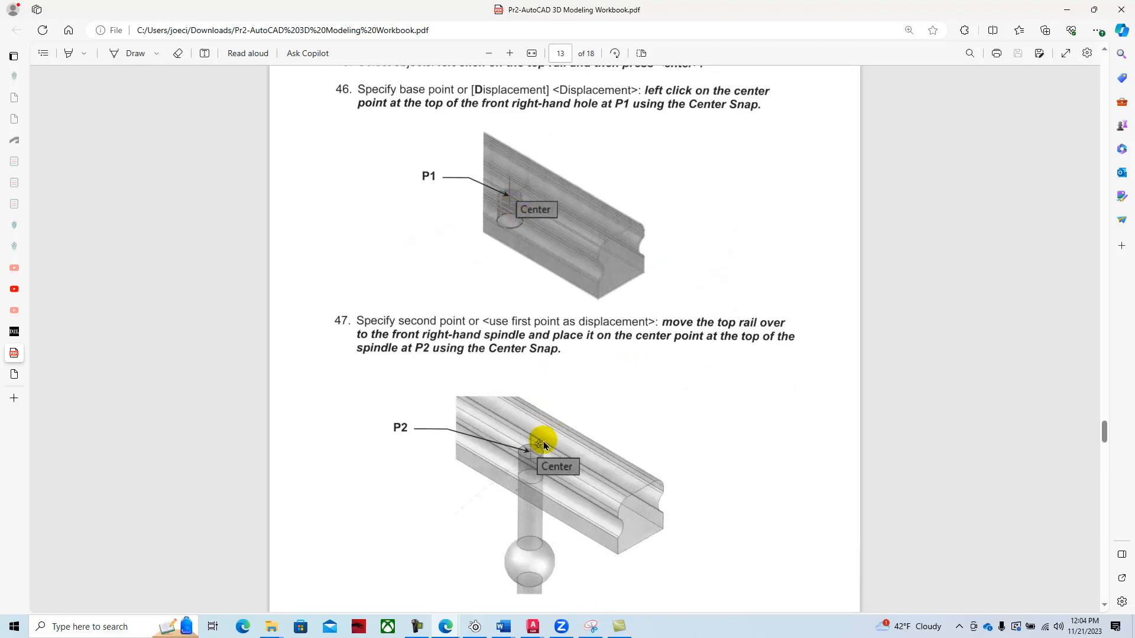
{"action": "scroll", "coordinate": [550, 388], "scroll_direction": "down", "scroll_amount": 12}
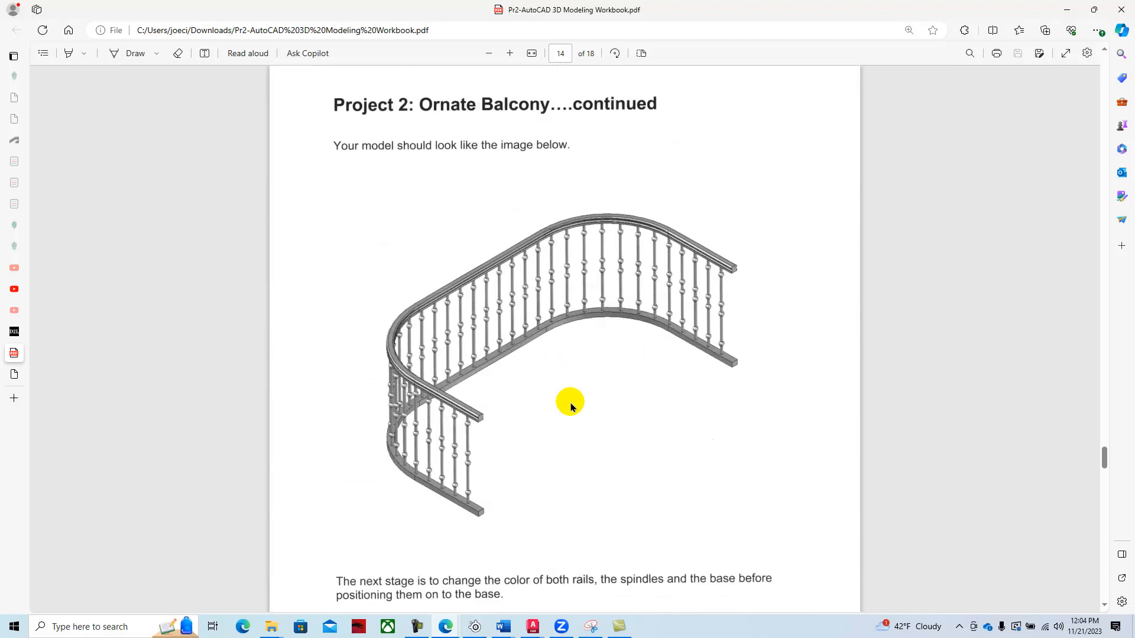
Step: Examine the remaining workbook pages on part colors and on moving the rails and spindles onto the base, then return to AutoCAD
{"action": "scroll", "coordinate": [571, 407], "scroll_direction": "down", "scroll_amount": 10}
{"action": "scroll", "coordinate": [571, 407], "scroll_direction": "down", "scroll_amount": 15}
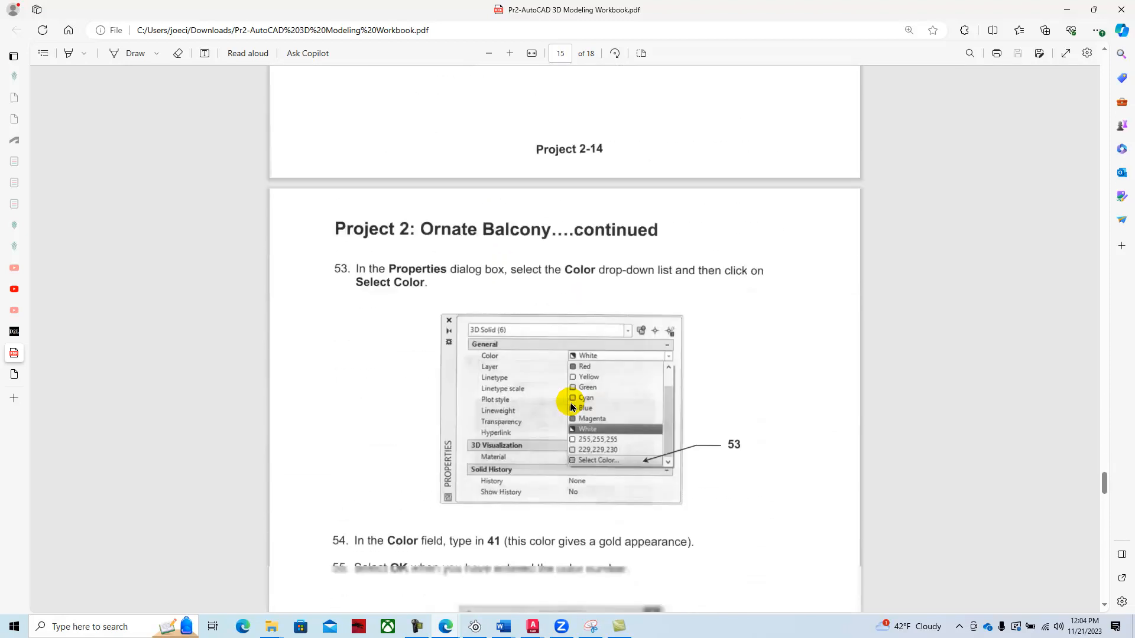
{"action": "scroll", "coordinate": [571, 406], "scroll_direction": "down", "scroll_amount": 15}
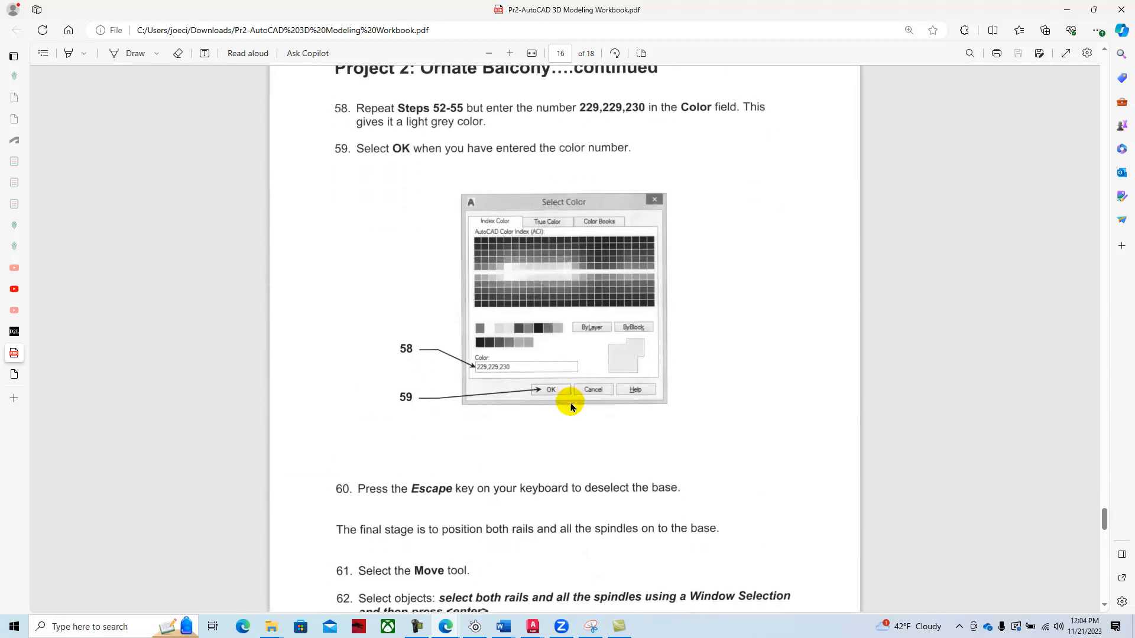
{"action": "scroll", "coordinate": [571, 407], "scroll_direction": "down", "scroll_amount": 7}
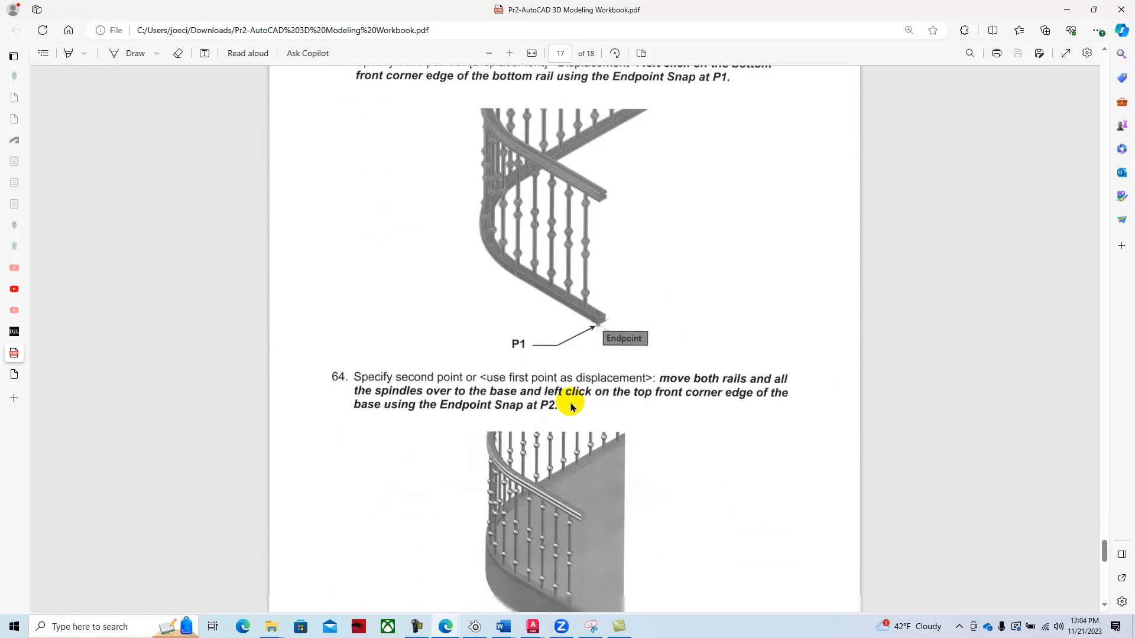
{"action": "scroll", "coordinate": [571, 407], "scroll_direction": "down", "scroll_amount": 9}
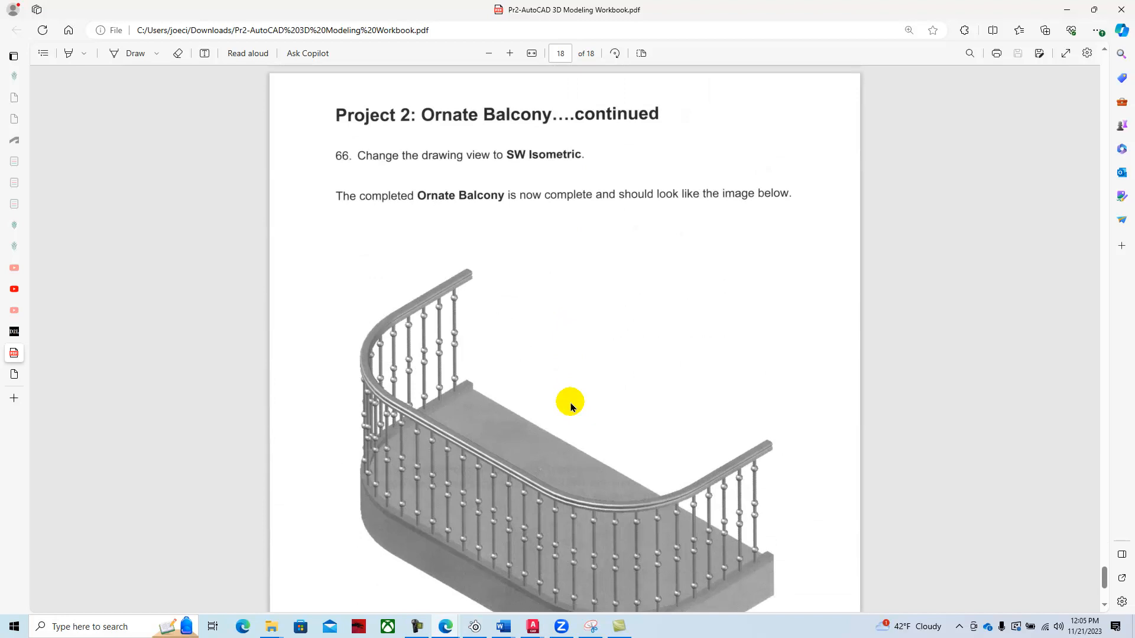
{"action": "scroll", "coordinate": [571, 407], "scroll_direction": "down", "scroll_amount": 5}
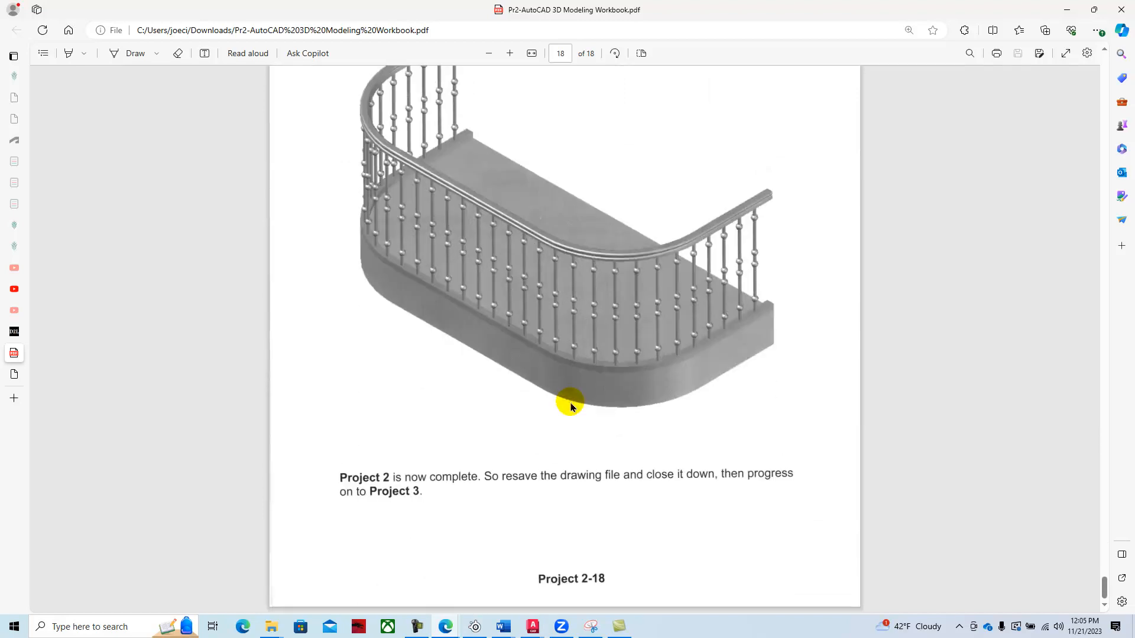
{"action": "scroll", "coordinate": [571, 407], "scroll_direction": "up", "scroll_amount": 20}
{"action": "scroll", "coordinate": [570, 407], "scroll_direction": "up", "scroll_amount": 3}
{"action": "scroll", "coordinate": [571, 407], "scroll_direction": "down", "scroll_amount": 5}
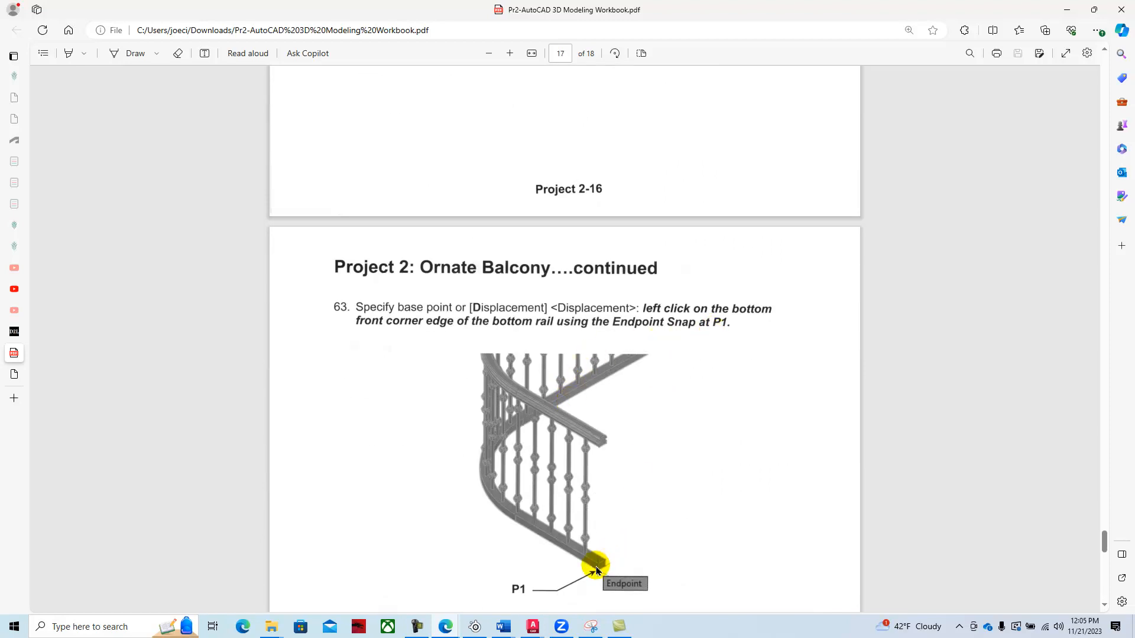
{"action": "scroll", "coordinate": [600, 561], "scroll_direction": "down", "scroll_amount": 6}
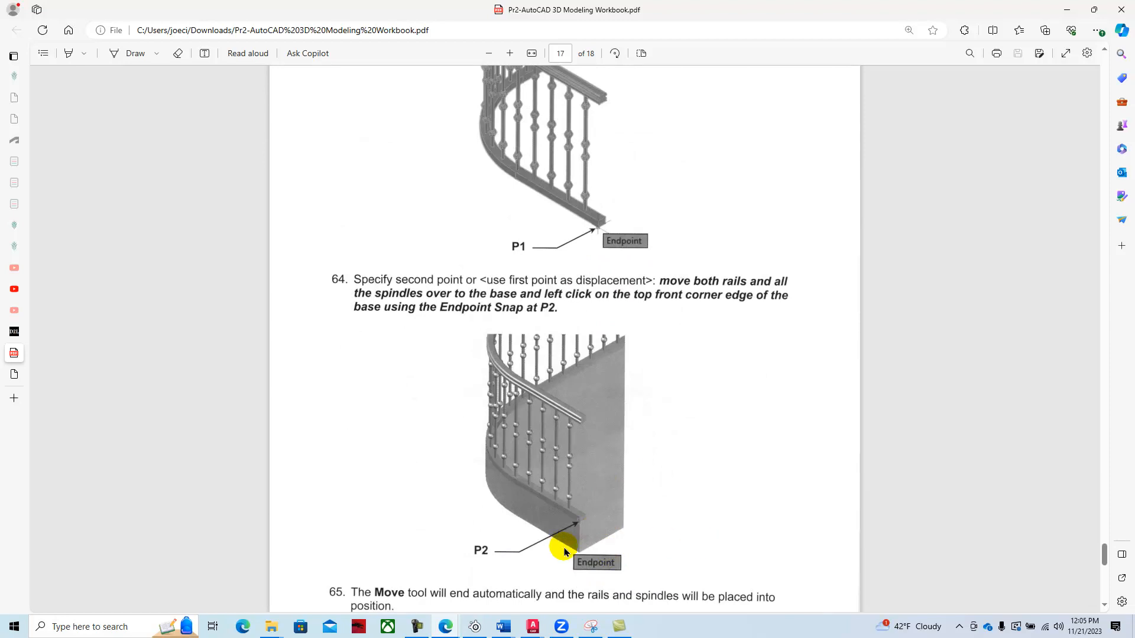
{"action": "left_click_drag", "start_coordinate": [613, 11], "coordinate": [1134, 41]}
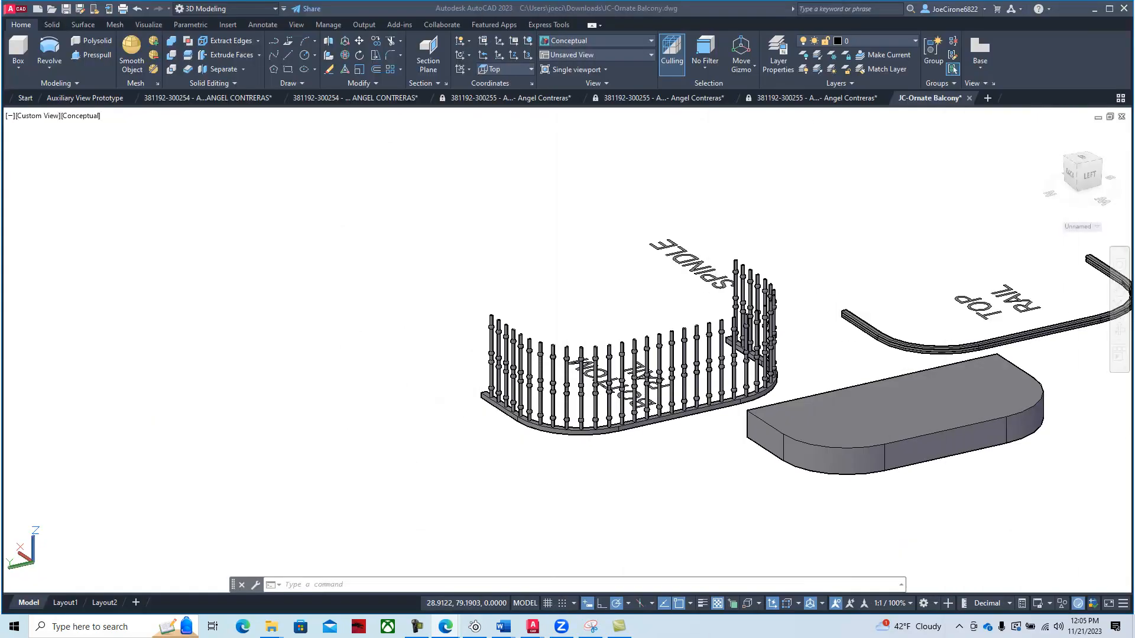
Step: Set the visual style to 2D Wireframe so the holes in the top rail can be picked
{"action": "scroll", "coordinate": [874, 373], "scroll_direction": "up", "scroll_amount": 3}
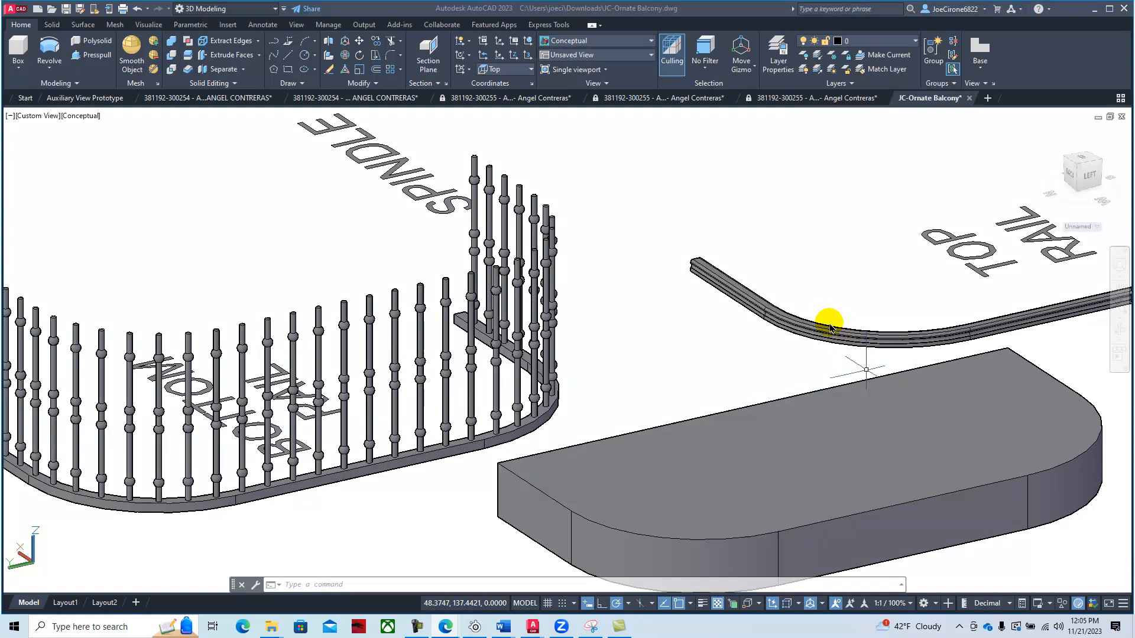
{"action": "left_click", "coordinate": [86, 119]}
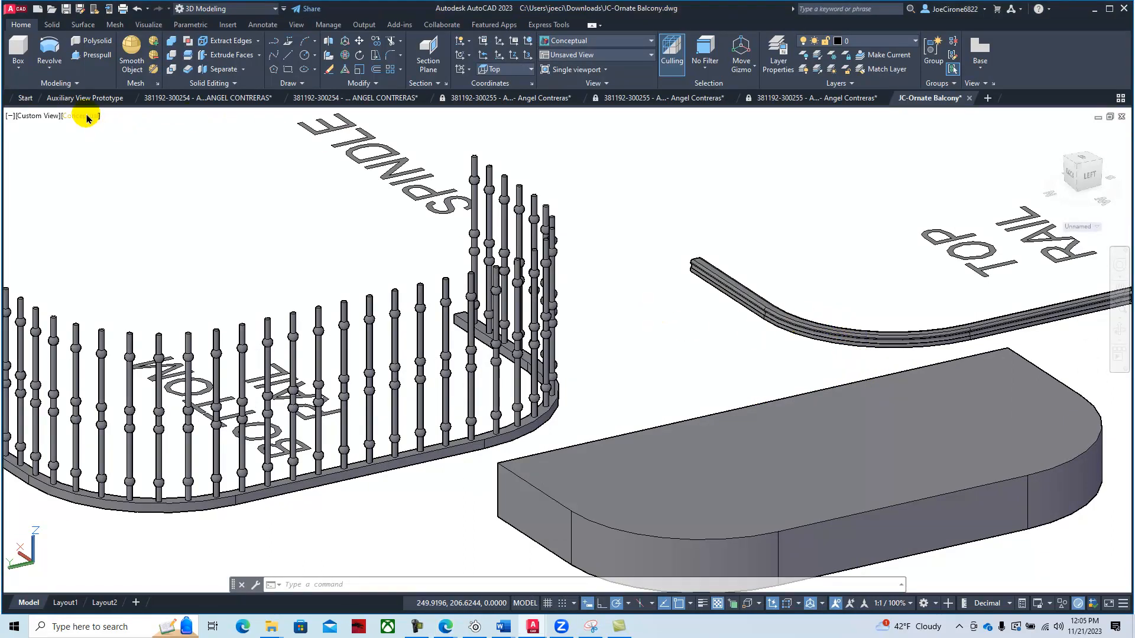
{"action": "left_click", "coordinate": [84, 121]}
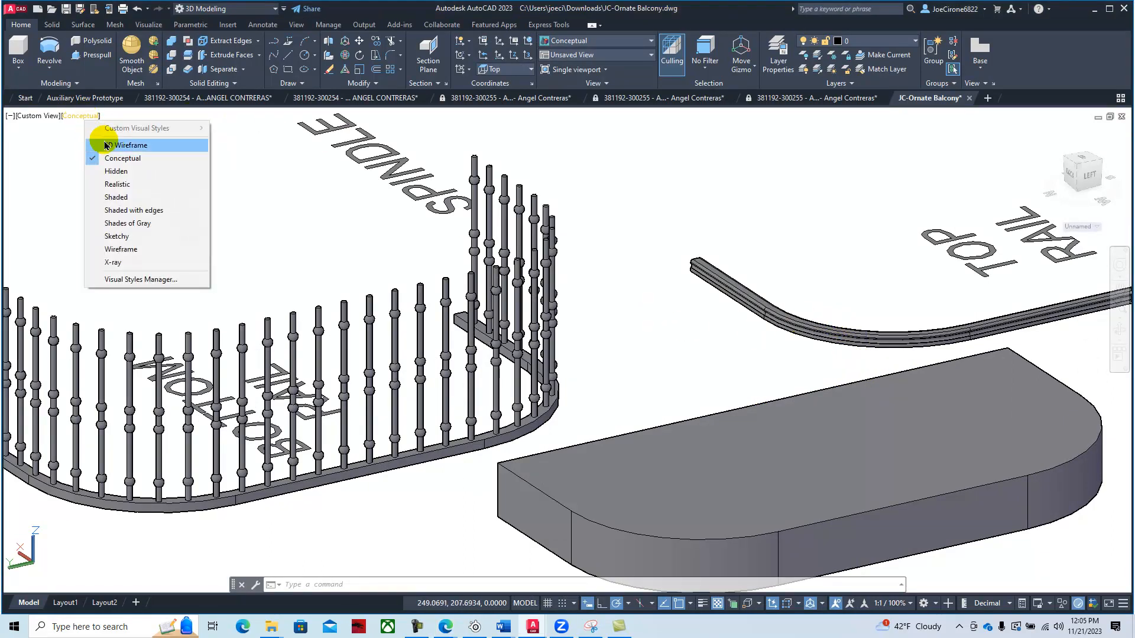
{"action": "left_click", "coordinate": [108, 145]}
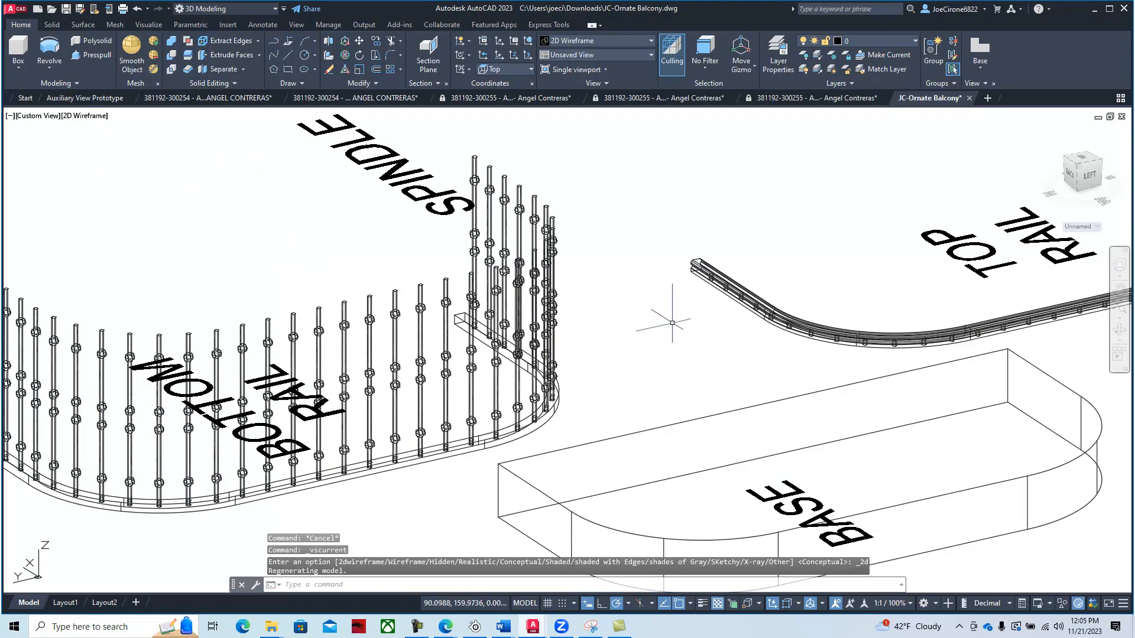
Step: Move the top rail from the top center of its first end hole to the top center of the matching end spindle
{"action": "scroll", "coordinate": [672, 322], "scroll_direction": "up", "scroll_amount": 5}
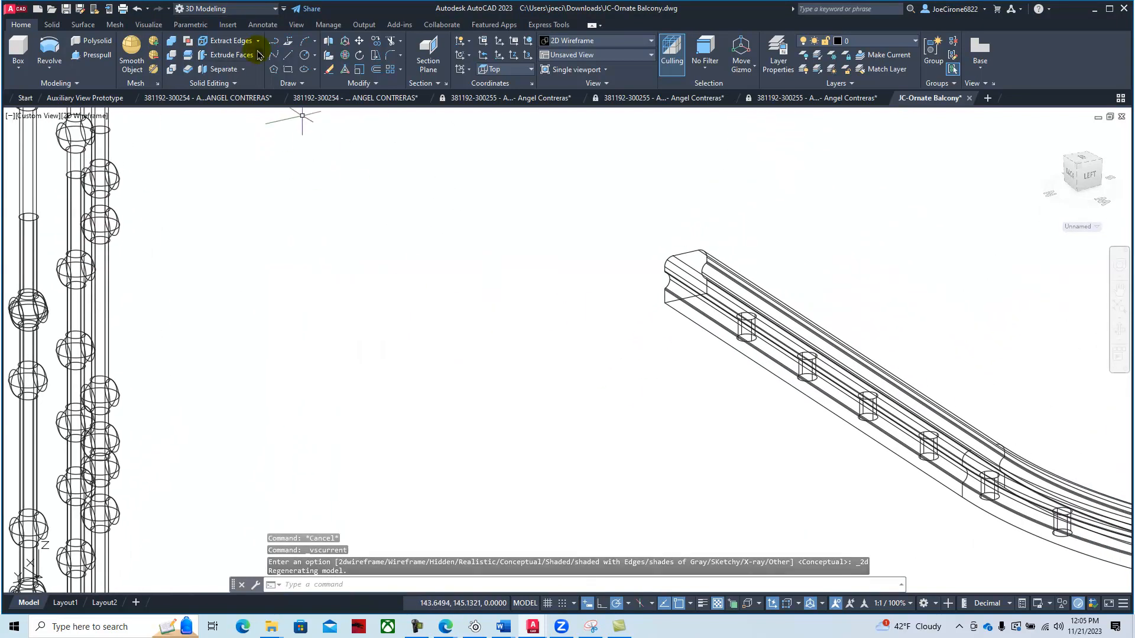
{"action": "left_click", "coordinate": [358, 39]}
{"action": "left_click", "coordinate": [784, 218]}
{"action": "left_click", "coordinate": [655, 389]}
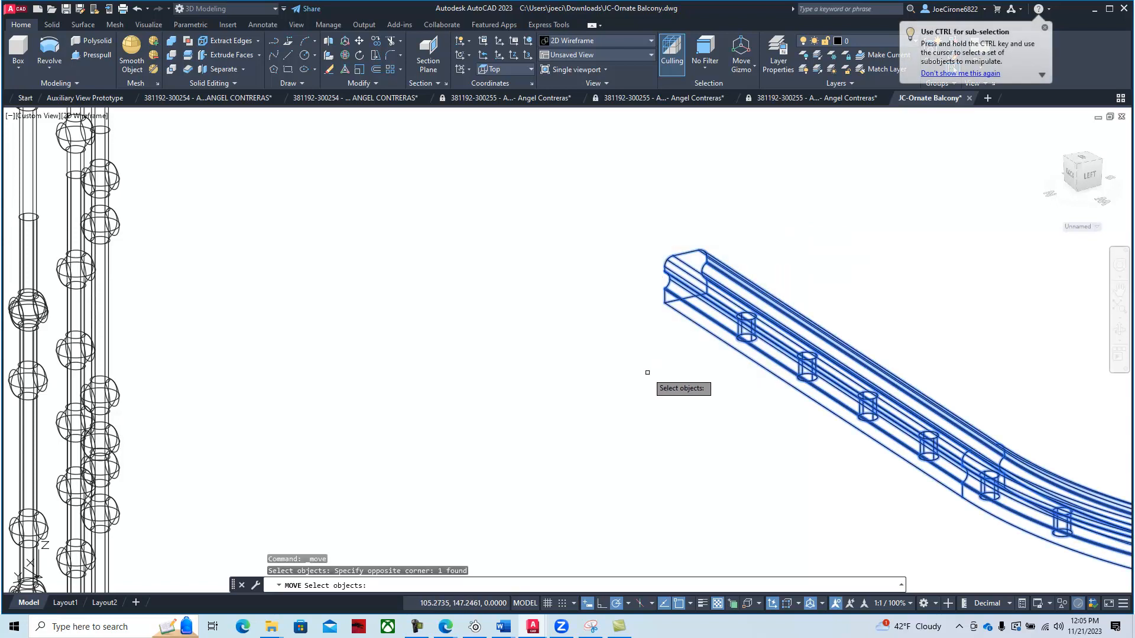
{"action": "key", "text": "Return"}
{"action": "scroll", "coordinate": [839, 366], "scroll_direction": "up", "scroll_amount": 3}
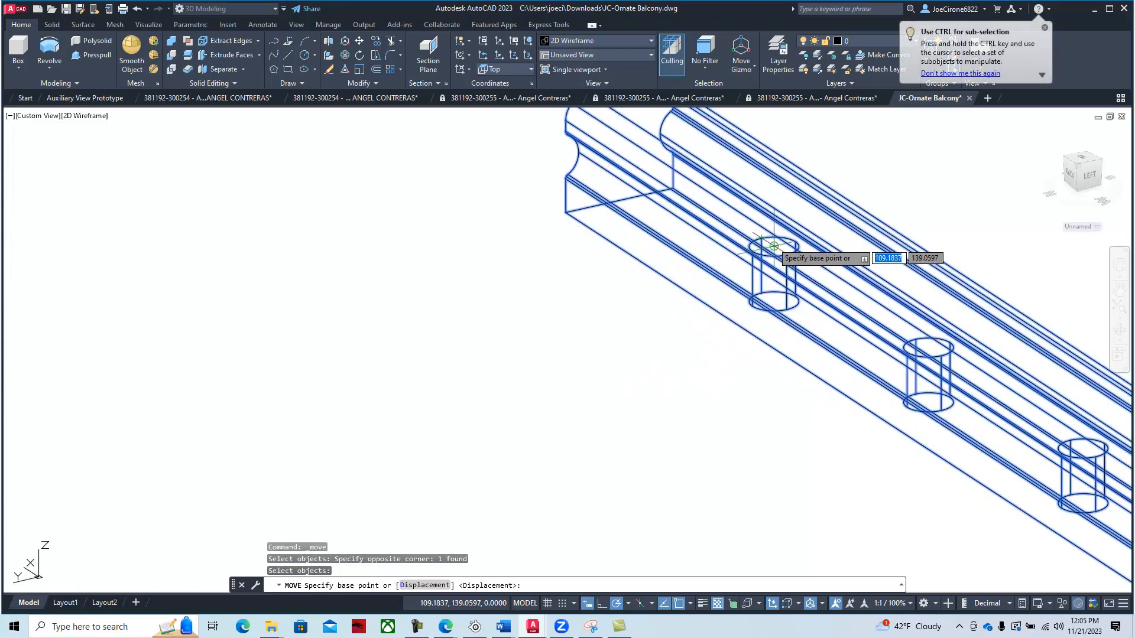
{"action": "left_click", "coordinate": [774, 246]}
{"action": "scroll", "coordinate": [452, 302], "scroll_direction": "down", "scroll_amount": 5}
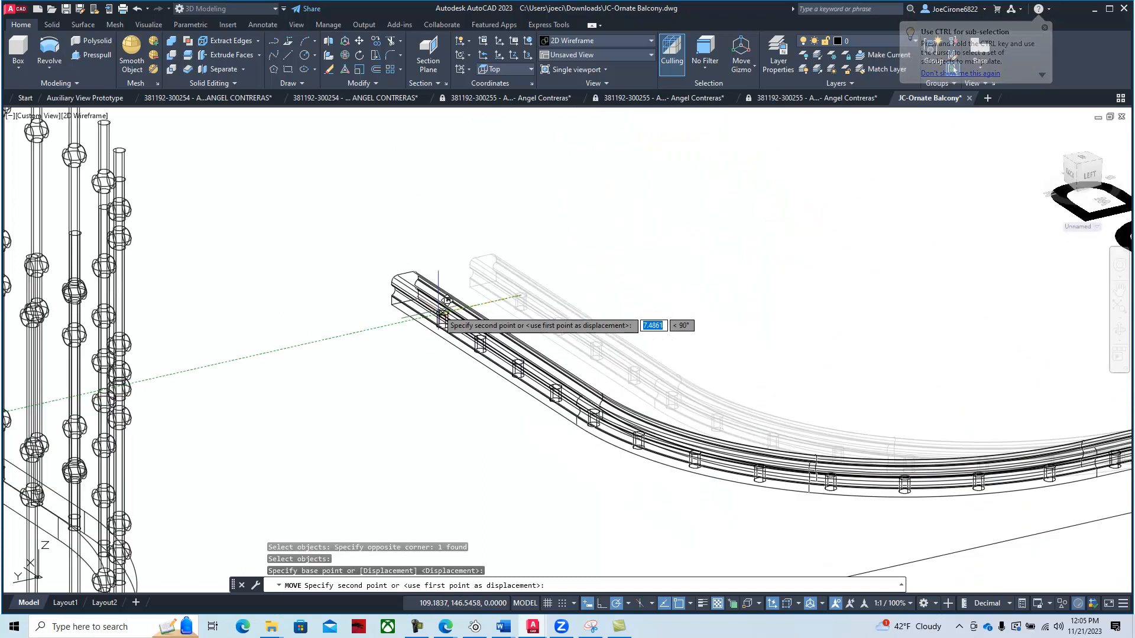
{"action": "middle_click_drag", "start_coordinate": [302, 325], "coordinate": [916, 311]}
{"action": "scroll", "coordinate": [254, 301], "scroll_direction": "up", "scroll_amount": 5}
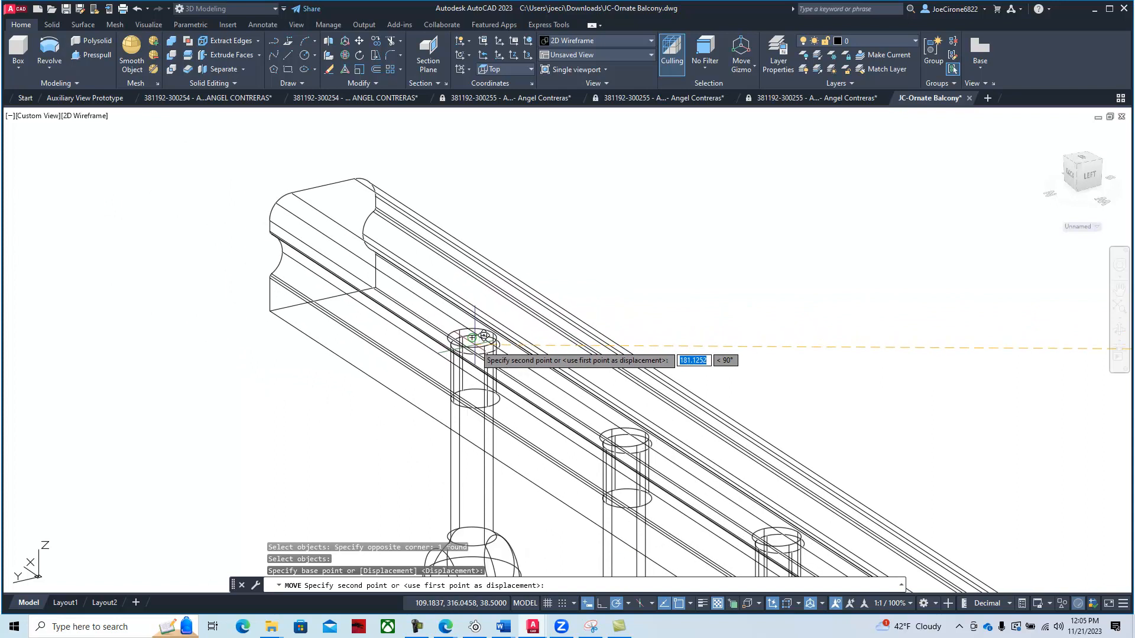
{"action": "left_click", "coordinate": [484, 336]}
Step: Check the assembled railing from the front and display it in the Conceptual visual style
{"action": "scroll", "coordinate": [591, 362], "scroll_direction": "down", "scroll_amount": 6}
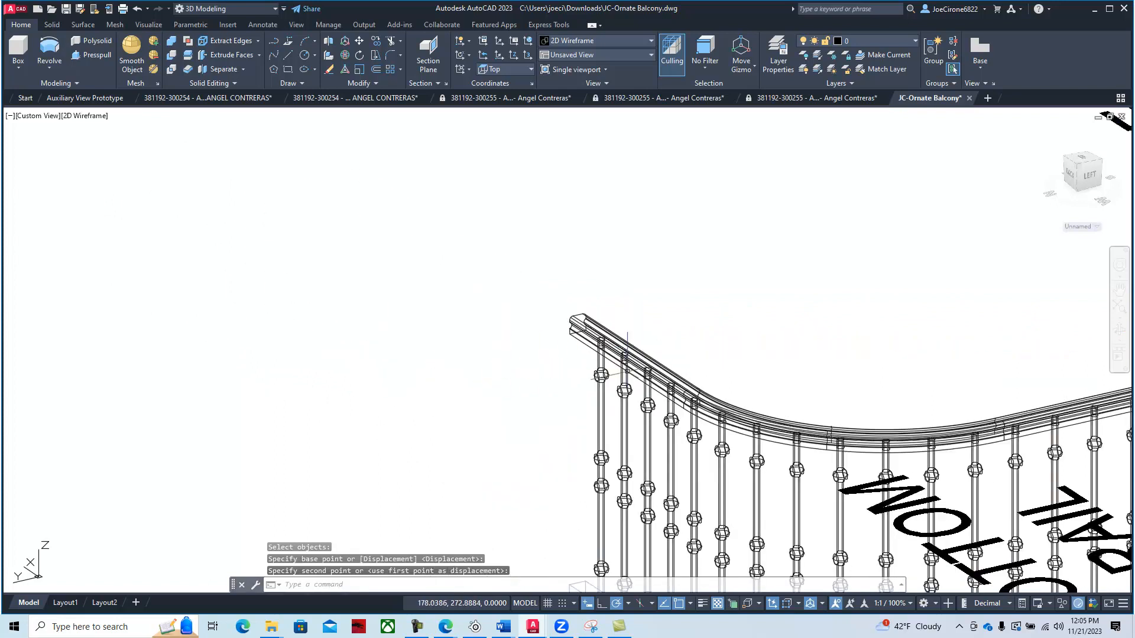
{"action": "scroll", "coordinate": [741, 369], "scroll_direction": "down", "scroll_amount": 2}
{"action": "middle_click_drag", "start_coordinate": [849, 355], "coordinate": [633, 327]}
{"action": "middle_click_drag", "start_coordinate": [457, 365], "coordinate": [261, 381], "text": "shift"}
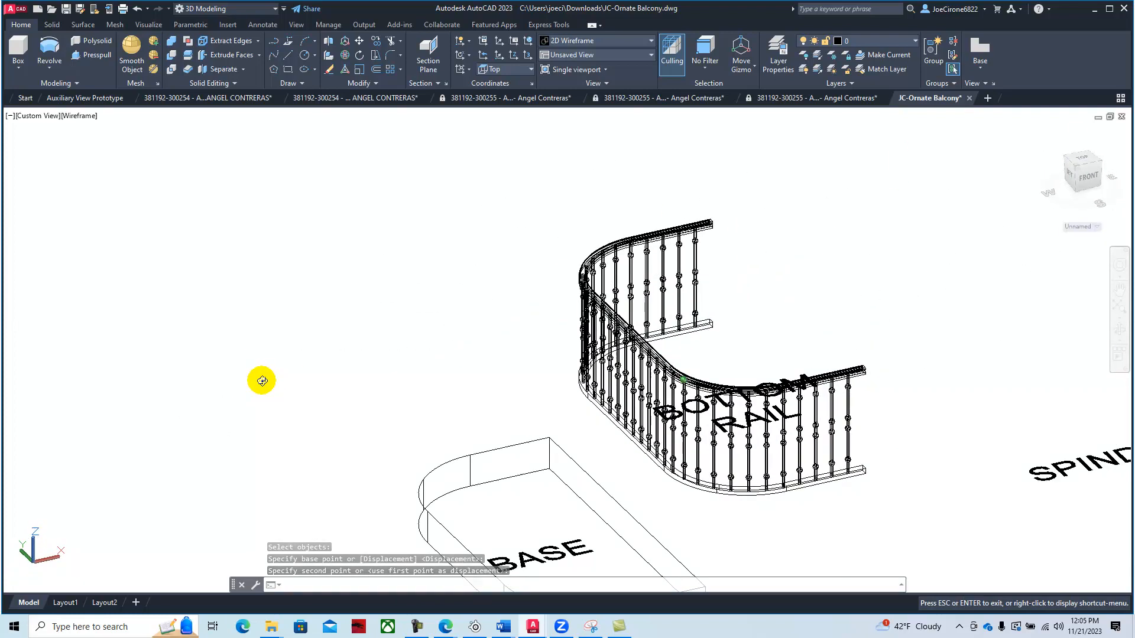
{"action": "middle_click_drag", "start_coordinate": [496, 400], "coordinate": [398, 289]}
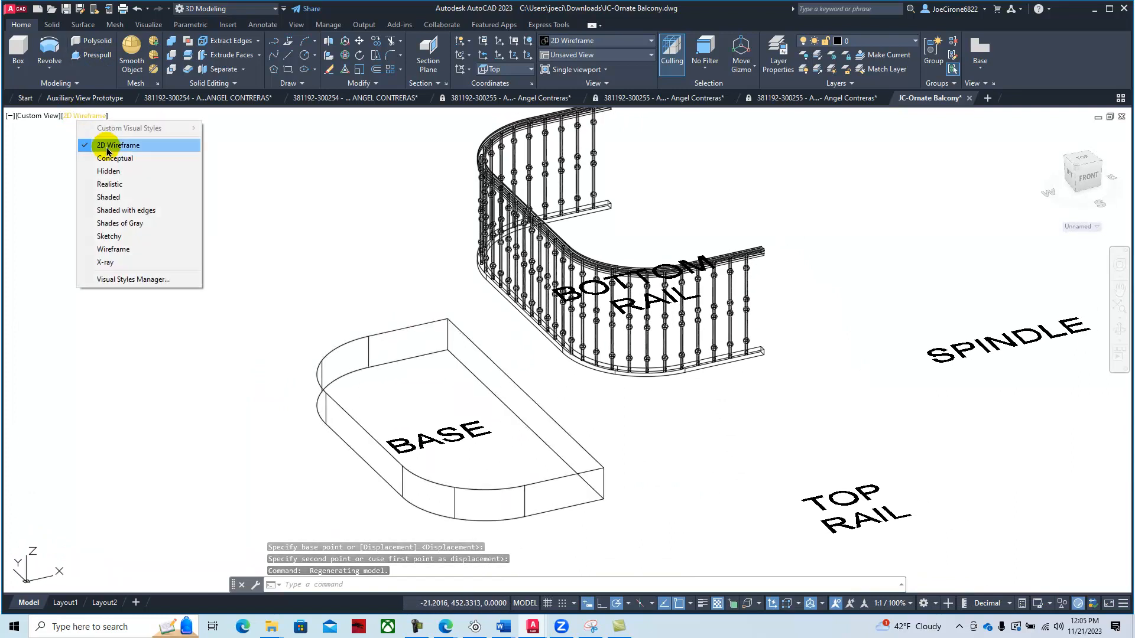
{"action": "left_click", "coordinate": [112, 158]}
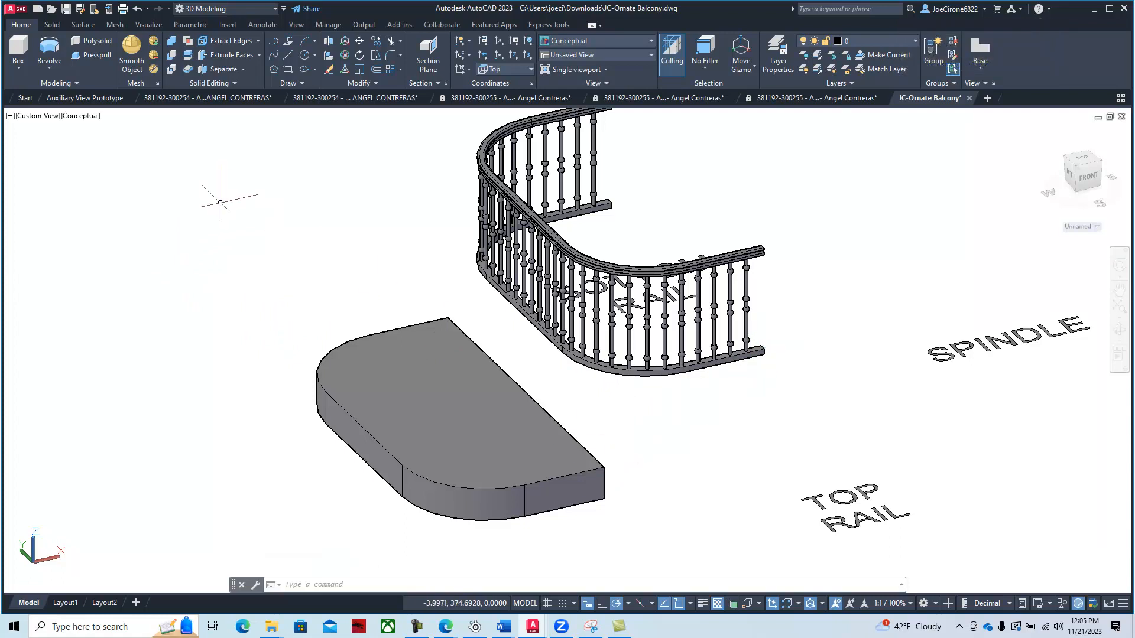
Step: Move the whole railing, both rails and all spindles, from the bottom rail's lower end corner to the matching top corner of the base
{"action": "left_click", "coordinate": [359, 41]}
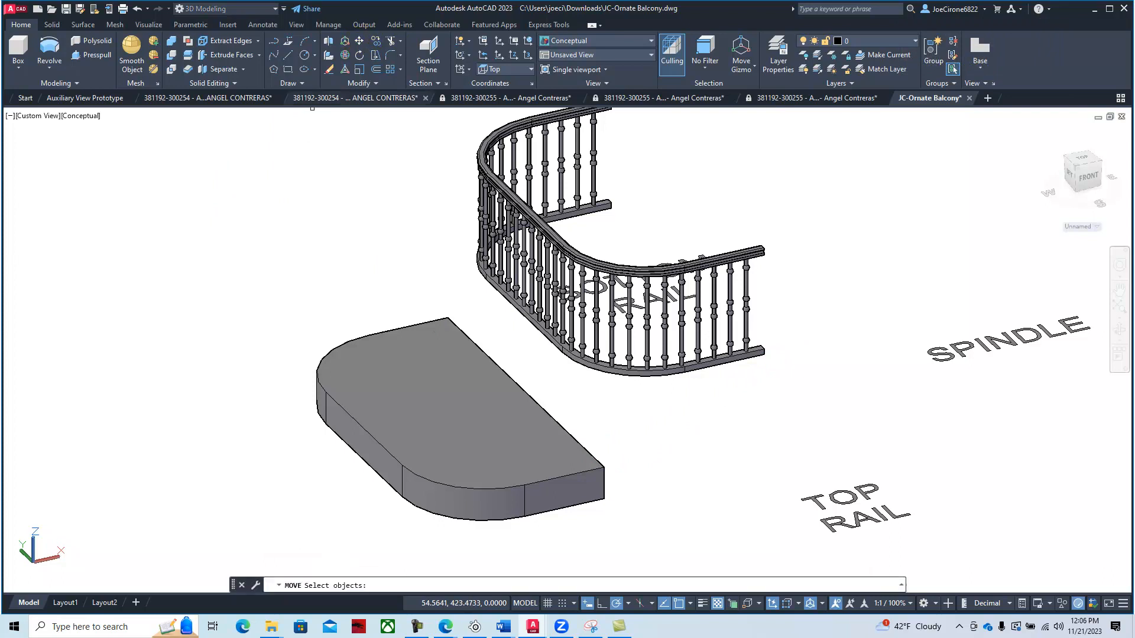
{"action": "scroll", "coordinate": [796, 255], "scroll_direction": "down", "scroll_amount": 2}
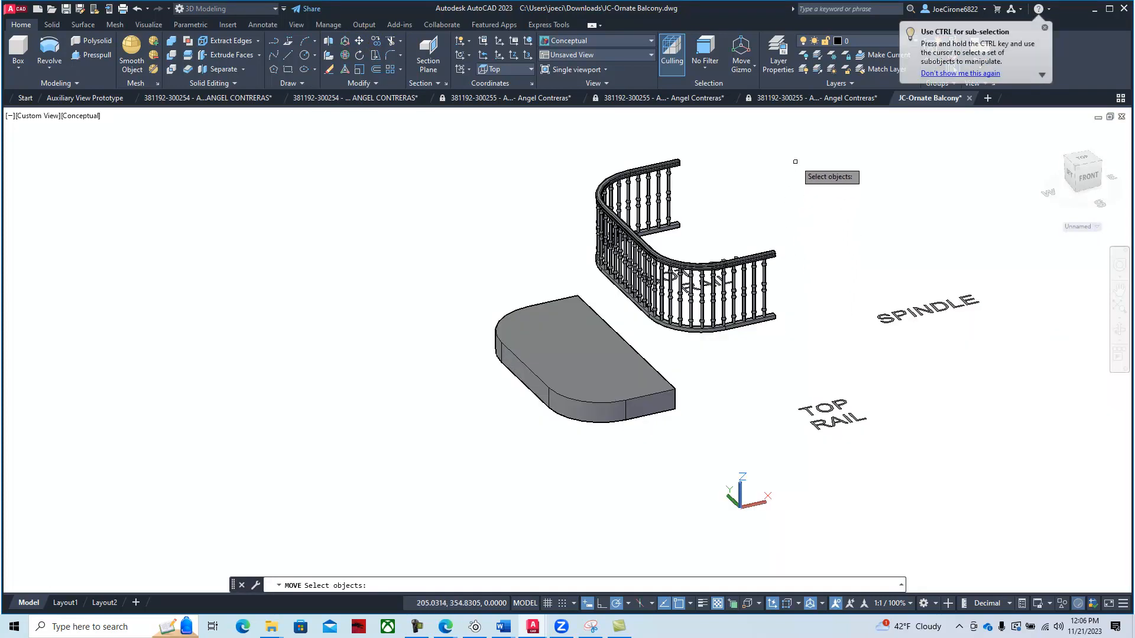
{"action": "left_click", "coordinate": [798, 131]}
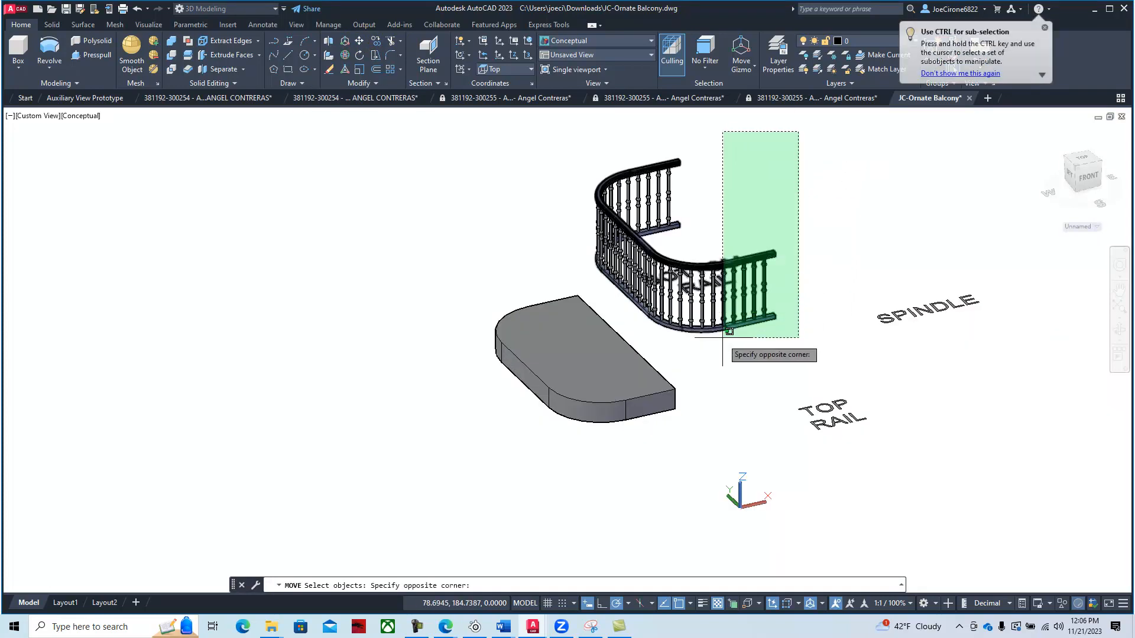
{"action": "left_click", "coordinate": [644, 334]}
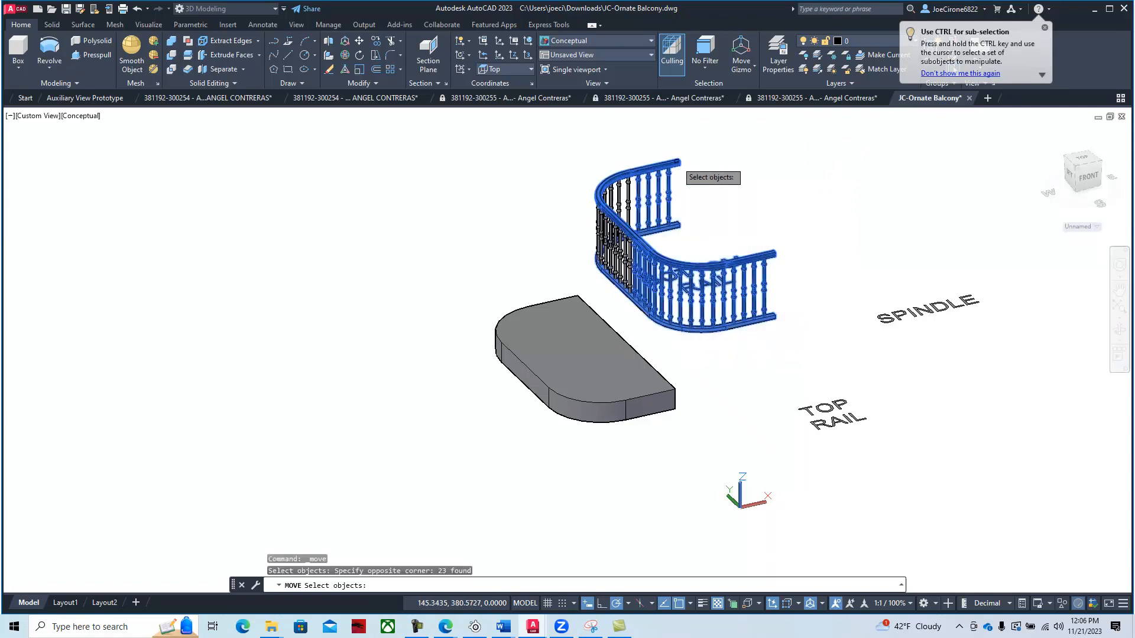
{"action": "left_click", "coordinate": [686, 126]}
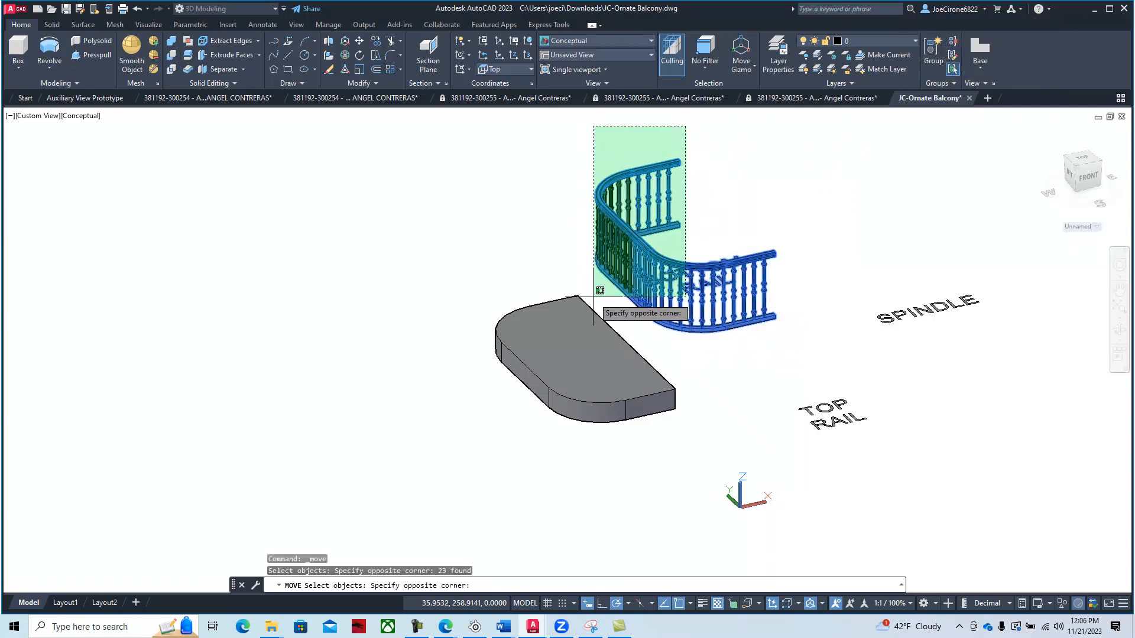
{"action": "left_click", "coordinate": [586, 299]}
{"action": "left_click", "coordinate": [696, 214]}
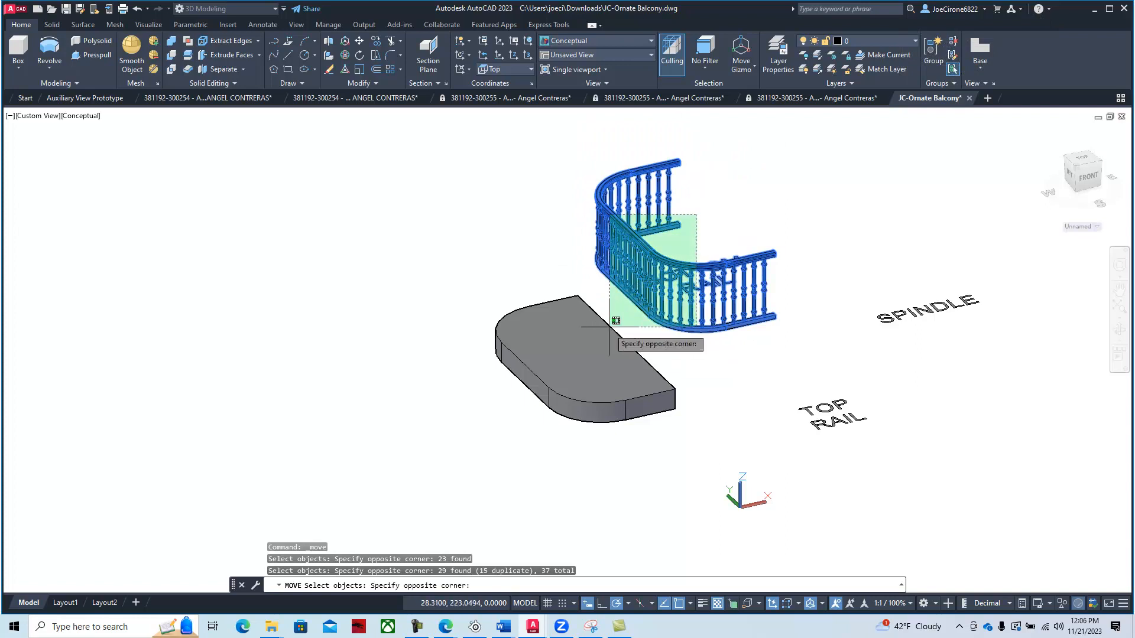
{"action": "left_click", "coordinate": [633, 322]}
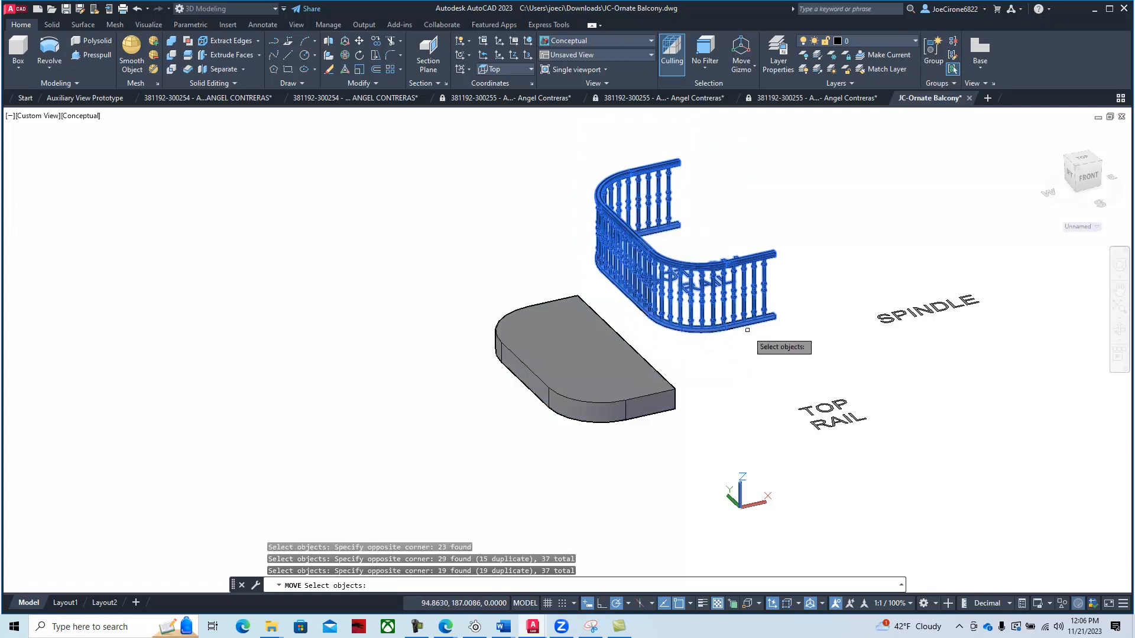
{"action": "key", "text": "Return"}
{"action": "scroll", "coordinate": [735, 317], "scroll_direction": "up", "scroll_amount": 5}
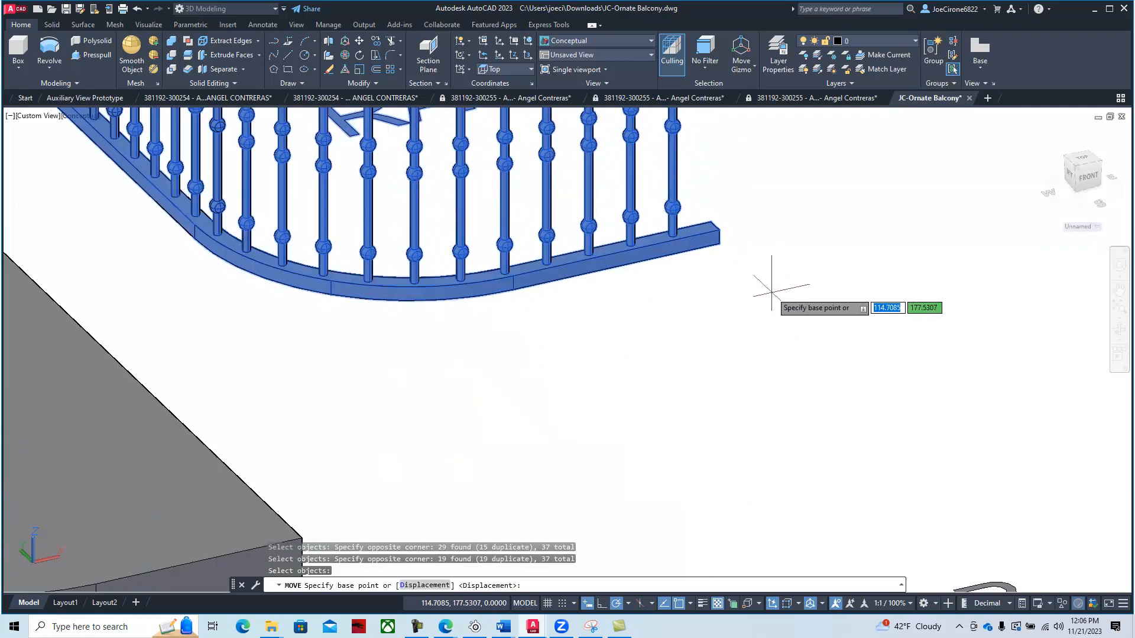
{"action": "left_click", "coordinate": [719, 242]}
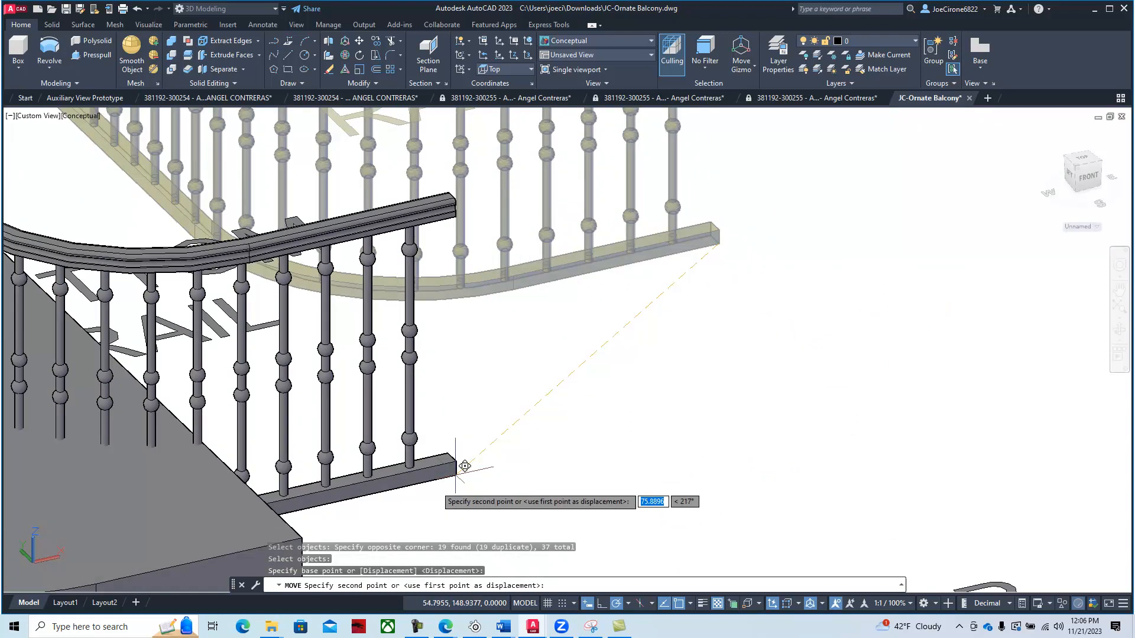
{"action": "left_click", "coordinate": [304, 528]}
{"action": "scroll", "coordinate": [387, 478], "scroll_direction": "down", "scroll_amount": 3}
{"action": "middle_click_drag", "start_coordinate": [395, 468], "coordinate": [665, 421]}
{"action": "scroll", "coordinate": [475, 417], "scroll_direction": "up", "scroll_amount": 4}
{"action": "scroll", "coordinate": [476, 417], "scroll_direction": "down", "scroll_amount": 2}
{"action": "middle_click_drag", "start_coordinate": [475, 417], "coordinate": [424, 420]}
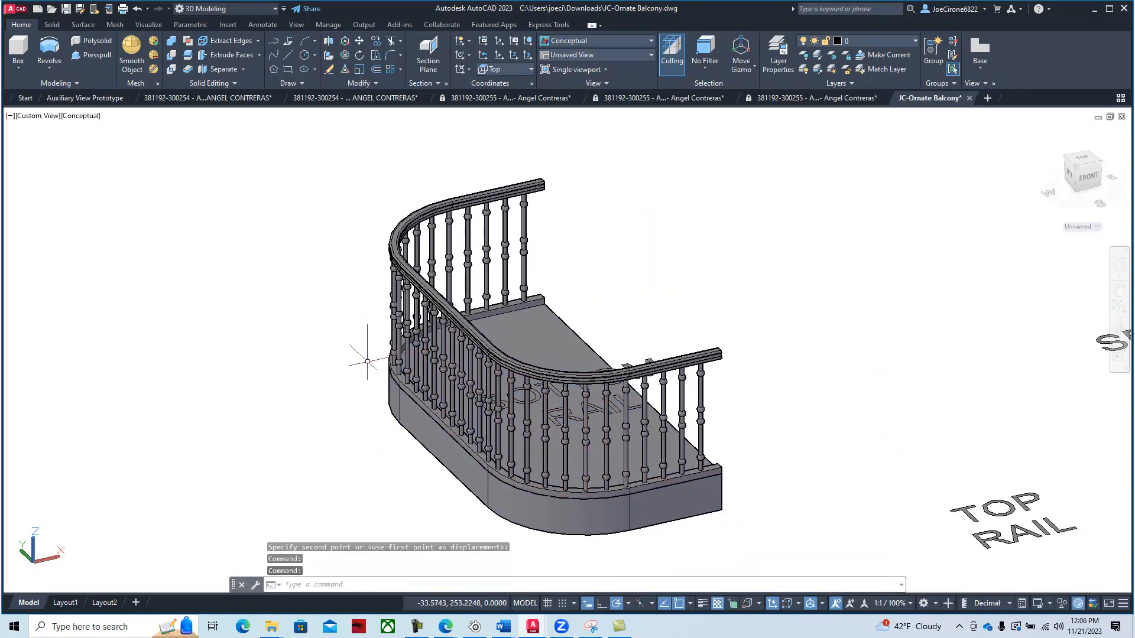
Step: Erase the BOTTOM RAIL, TOP RAIL and SPINDLE text labels around the balcony
{"action": "middle_click_drag", "start_coordinate": [339, 371], "coordinate": [372, 365], "text": "shift"}
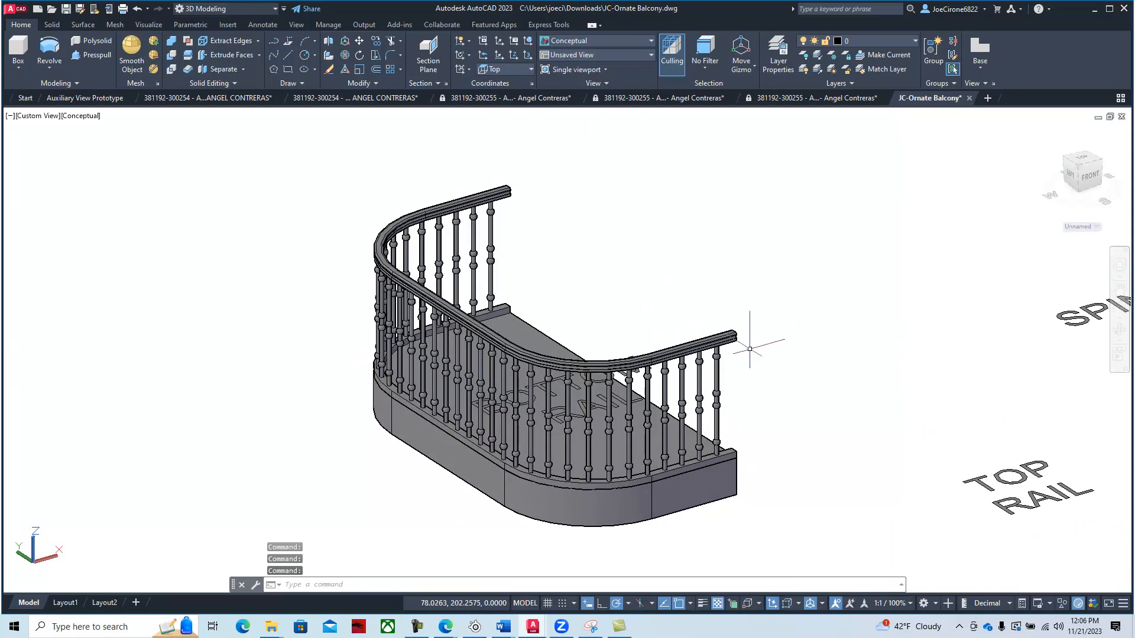
{"action": "middle_click_drag", "start_coordinate": [770, 367], "coordinate": [680, 416], "text": "shift"}
{"action": "left_click", "coordinate": [687, 424]}
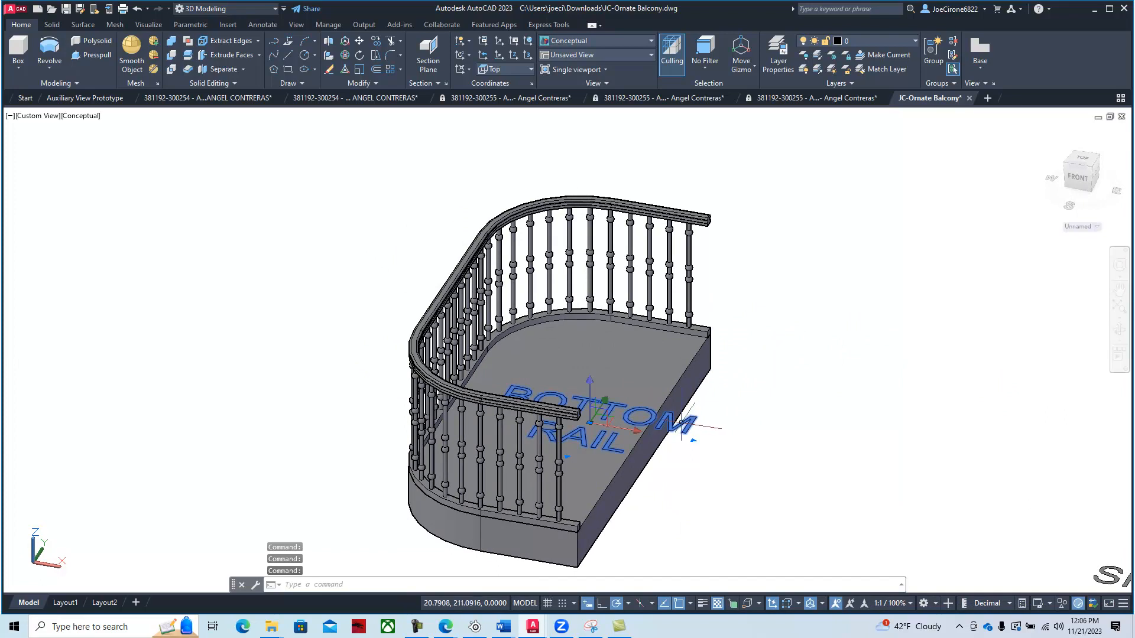
{"action": "key", "text": "Delete"}
{"action": "scroll", "coordinate": [836, 392], "scroll_direction": "down", "scroll_amount": 3}
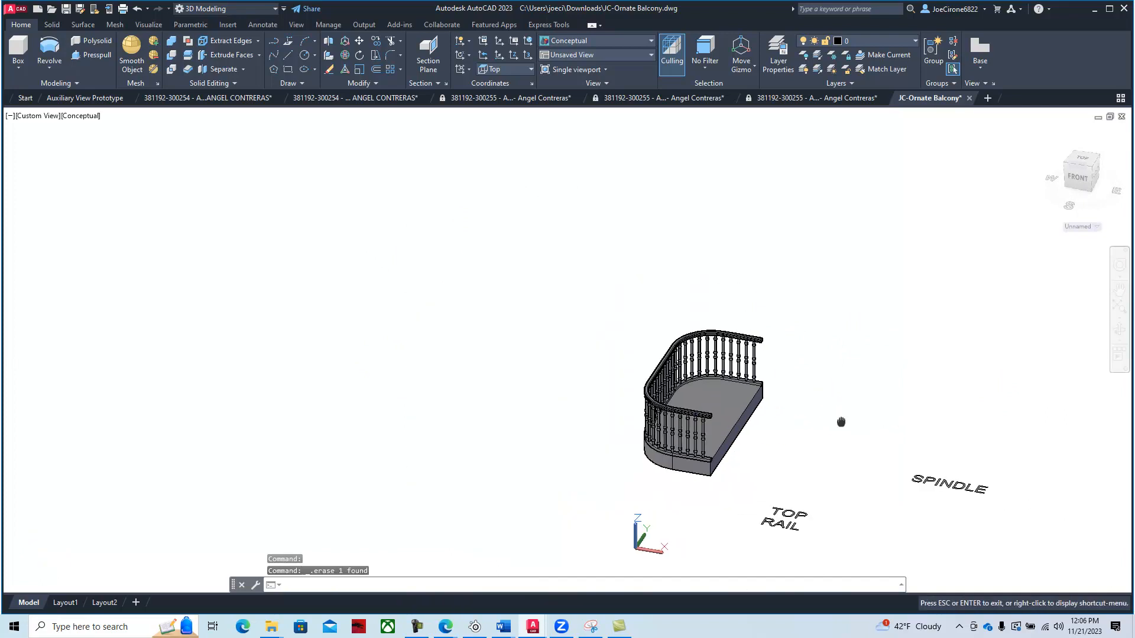
{"action": "middle_click_drag", "start_coordinate": [841, 423], "coordinate": [737, 491]}
{"action": "left_click", "coordinate": [725, 486]}
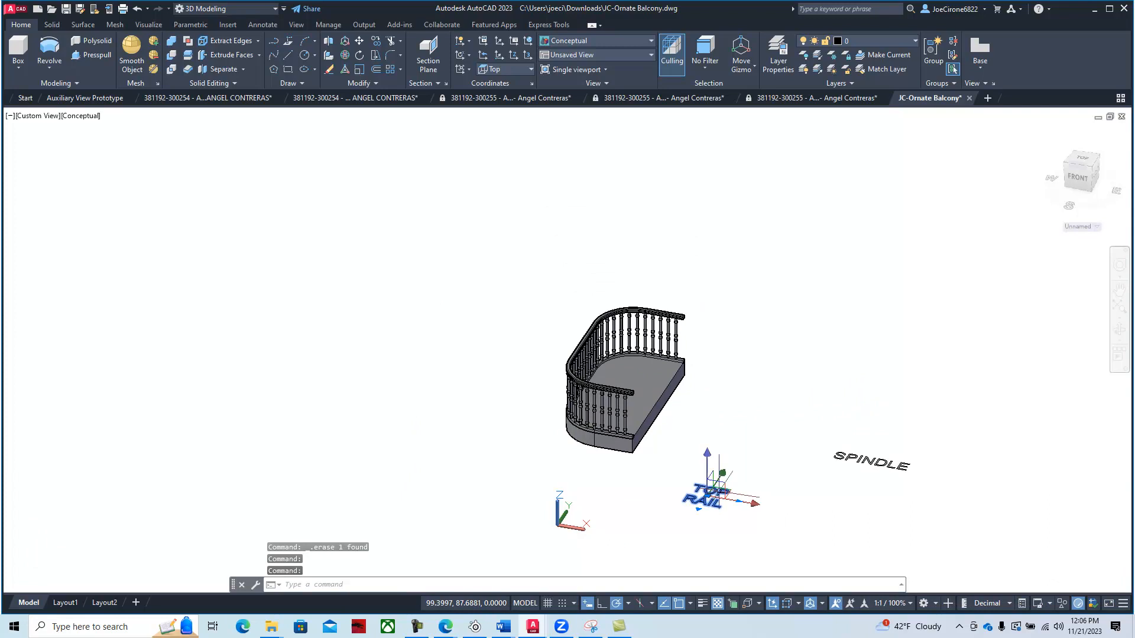
{"action": "key", "text": "Delete"}
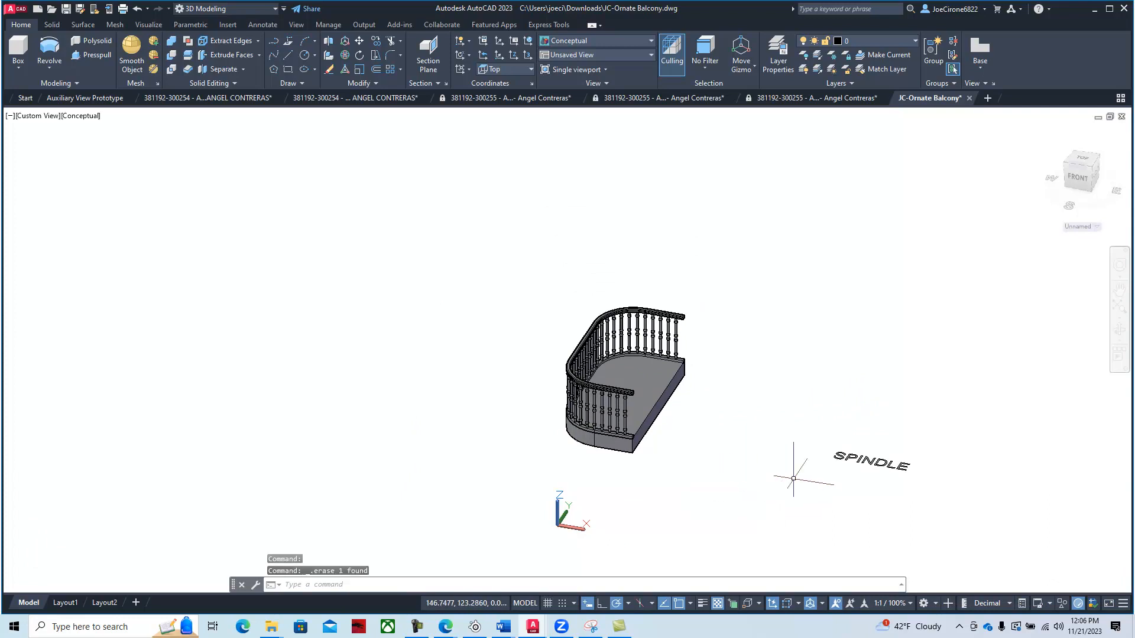
{"action": "left_click", "coordinate": [838, 455]}
{"action": "key", "text": "Delete"}
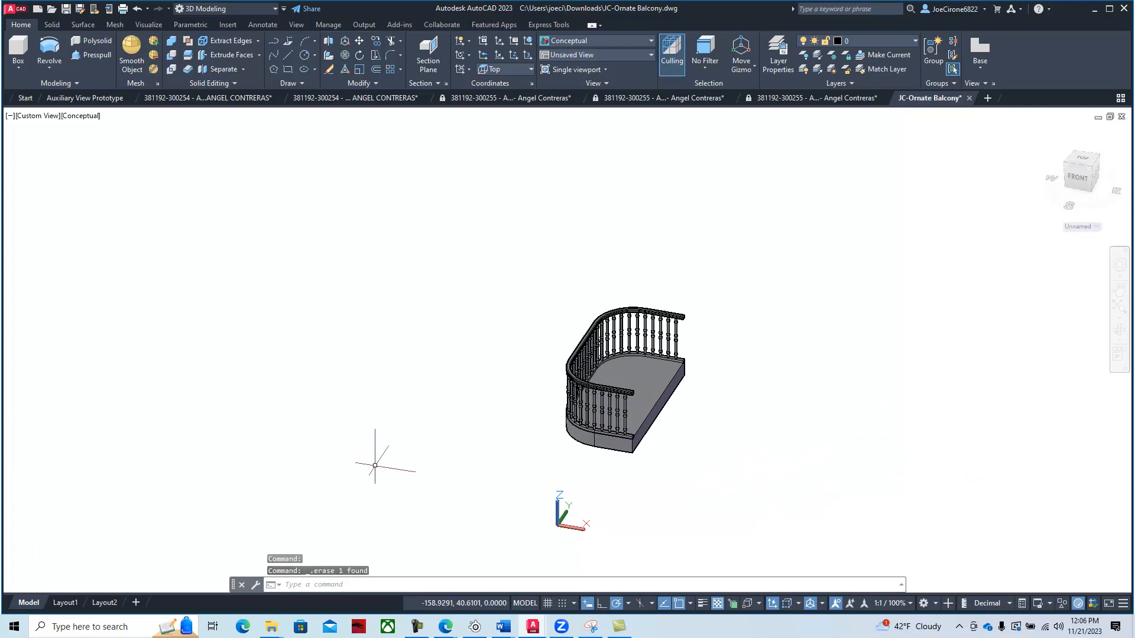
Step: Set the model view to SE Isometric and center the balcony
{"action": "left_click", "coordinate": [45, 116]}
{"action": "left_click", "coordinate": [95, 236]}
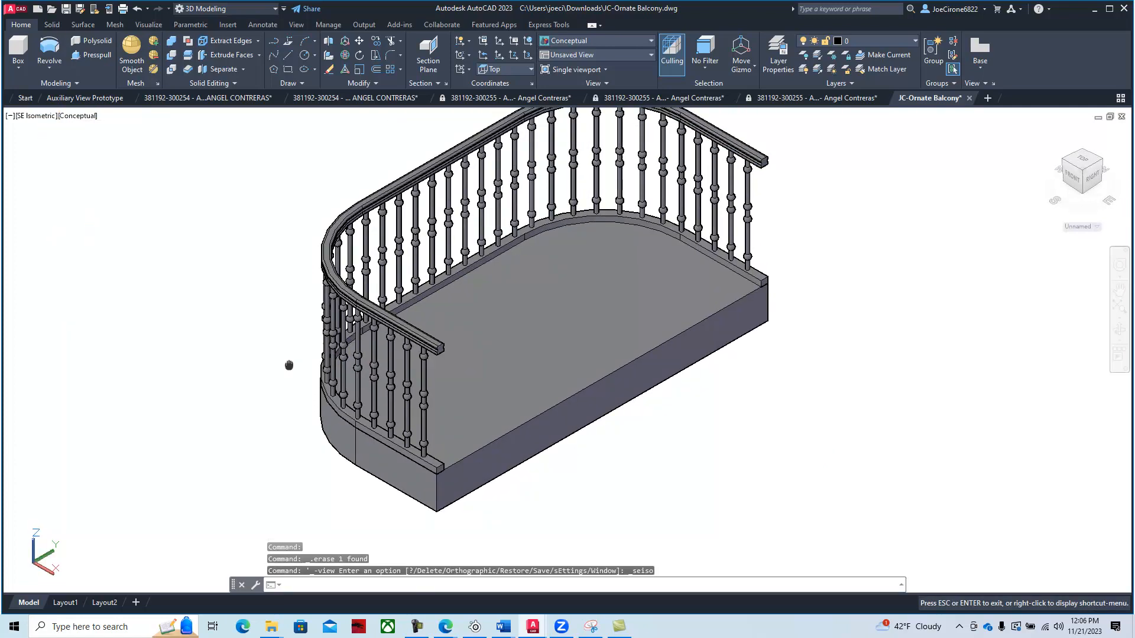
{"action": "middle_click_drag", "start_coordinate": [267, 330], "coordinate": [288, 353]}
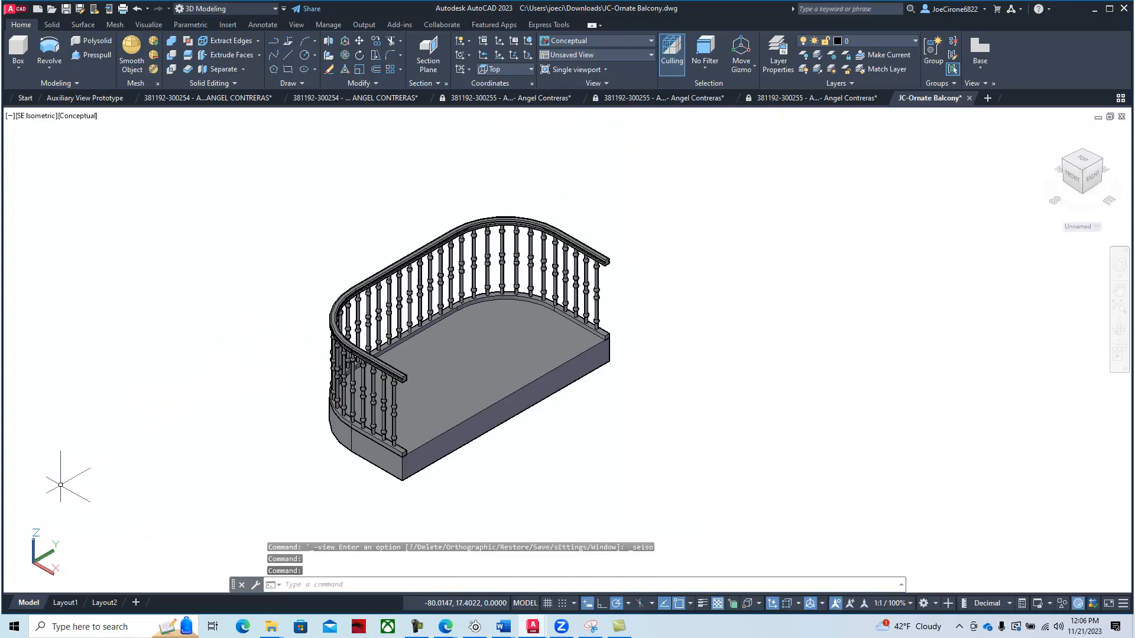
Step: Insert the ELEVATION layout from the B-Size ARC Titleblock (2020) (6) template in Downloads and open that layout
{"action": "right_click", "coordinate": [62, 606]}
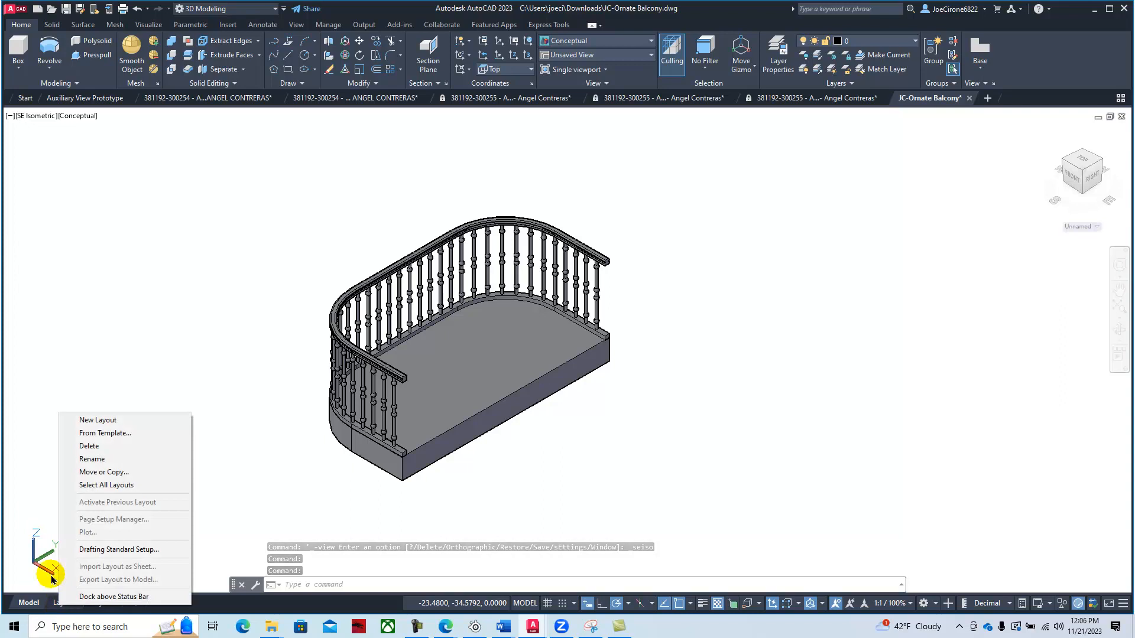
{"action": "left_click", "coordinate": [121, 434]}
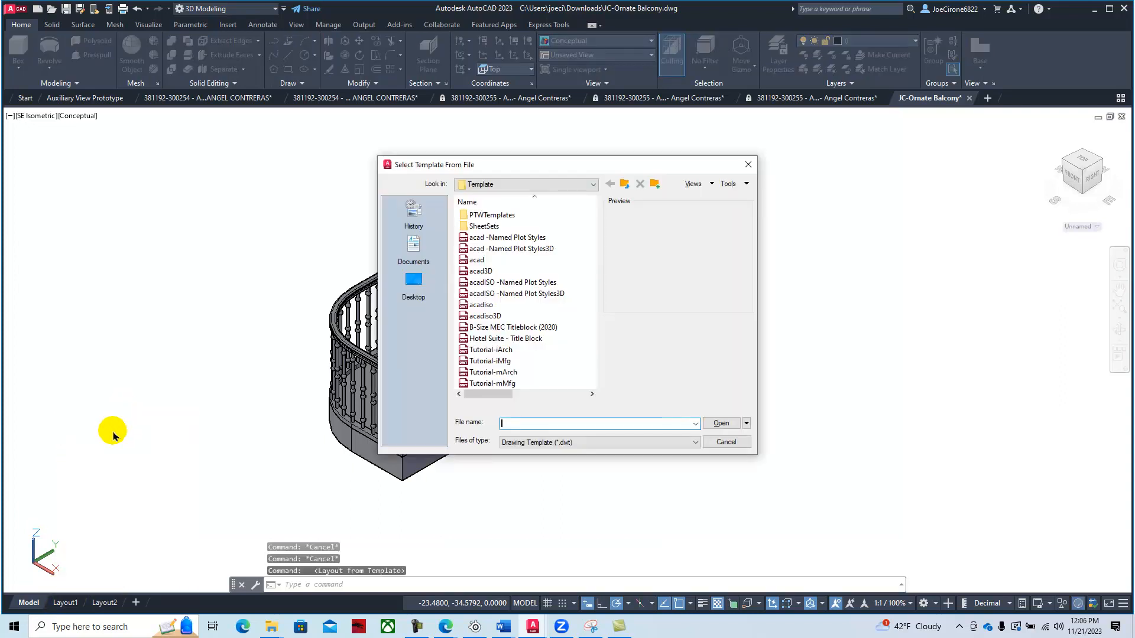
{"action": "left_click", "coordinate": [493, 186]}
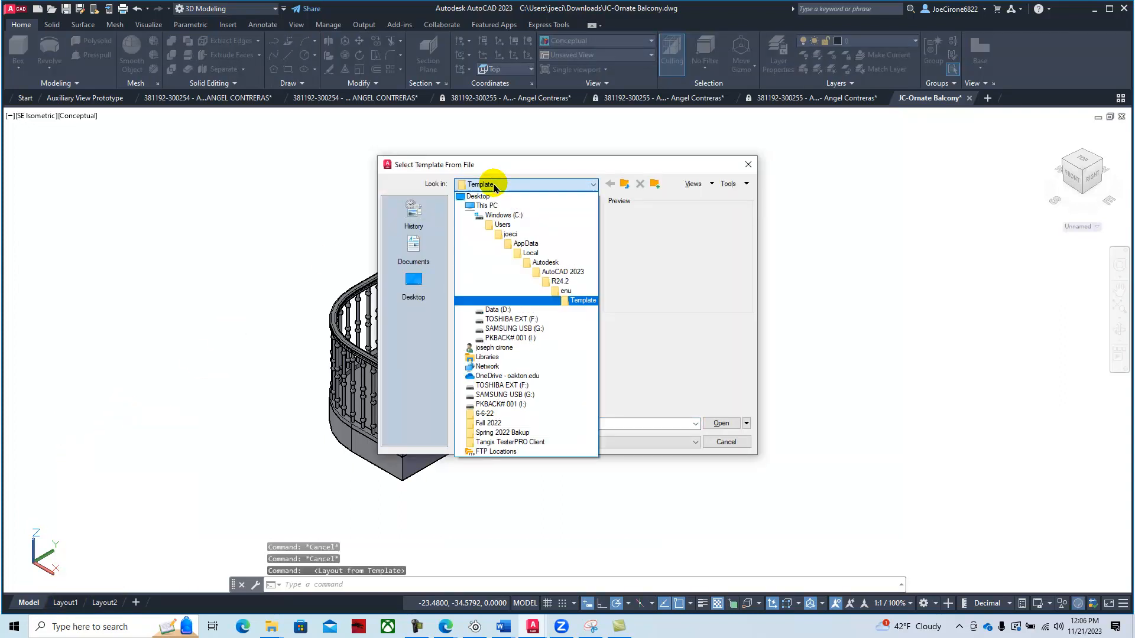
{"action": "left_click", "coordinate": [495, 205]}
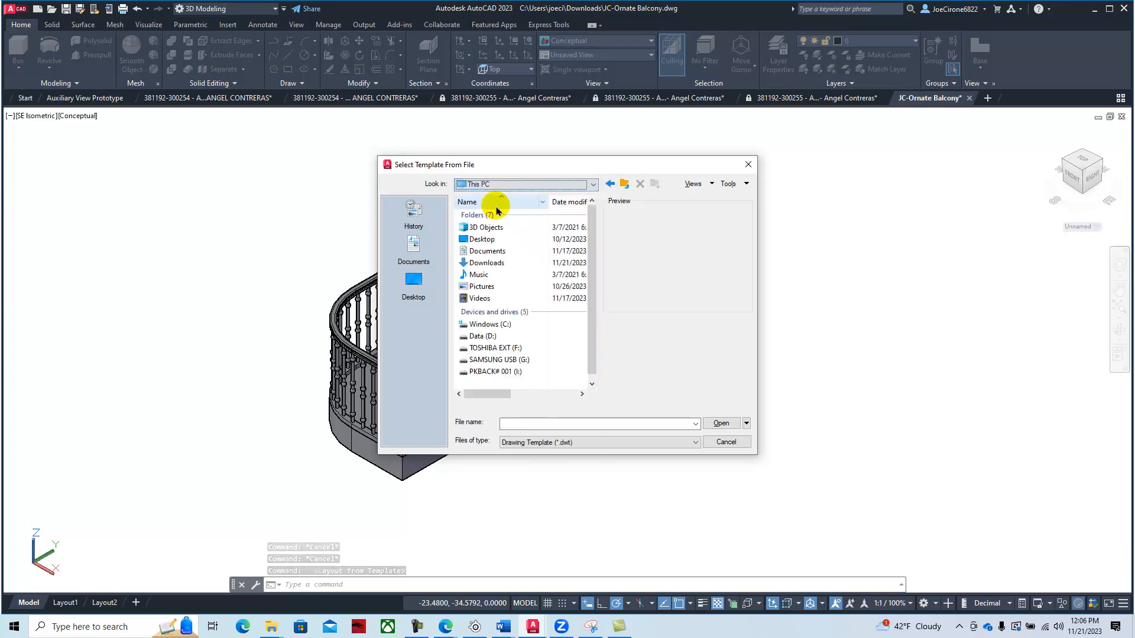
{"action": "double_click", "coordinate": [491, 264]}
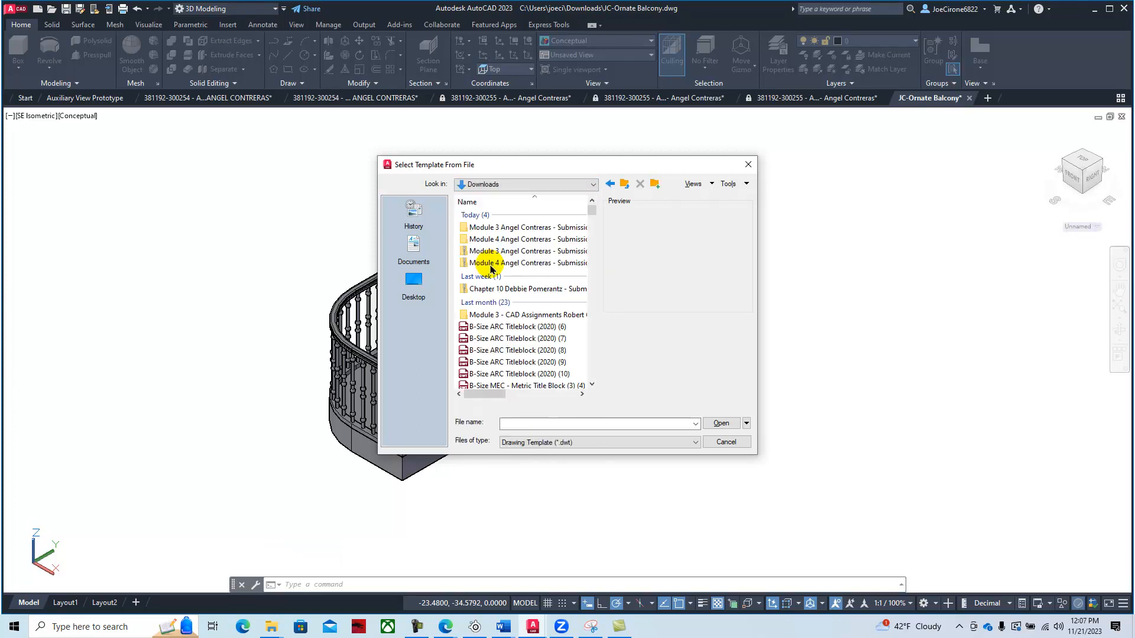
{"action": "left_click", "coordinate": [520, 327]}
{"action": "left_click", "coordinate": [719, 424]}
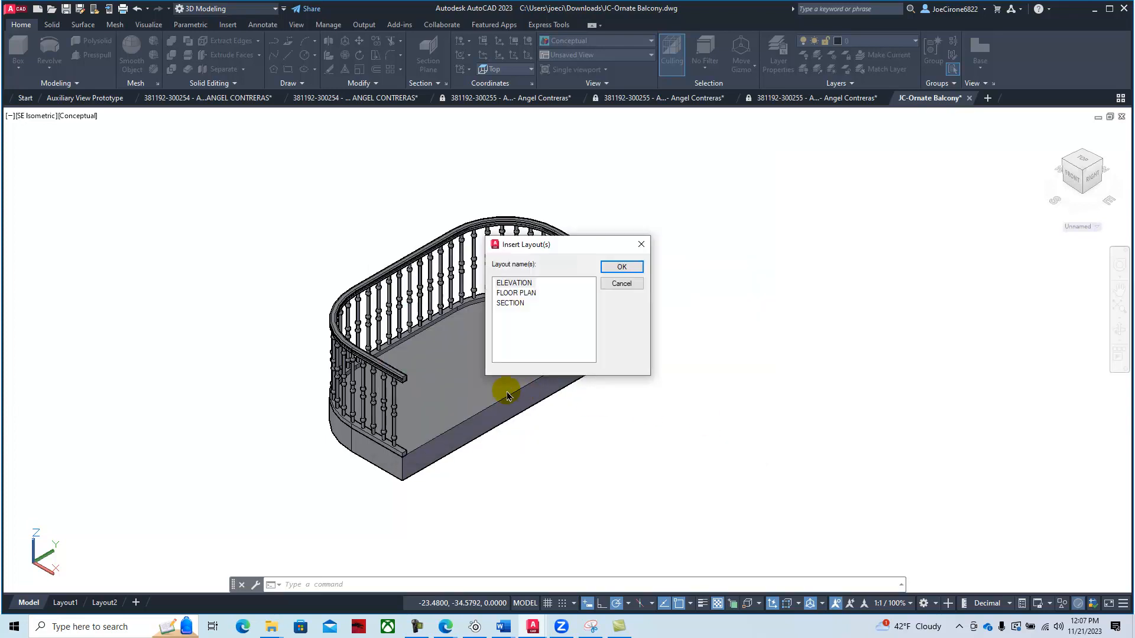
{"action": "left_click", "coordinate": [621, 267]}
{"action": "left_click", "coordinate": [148, 607]}
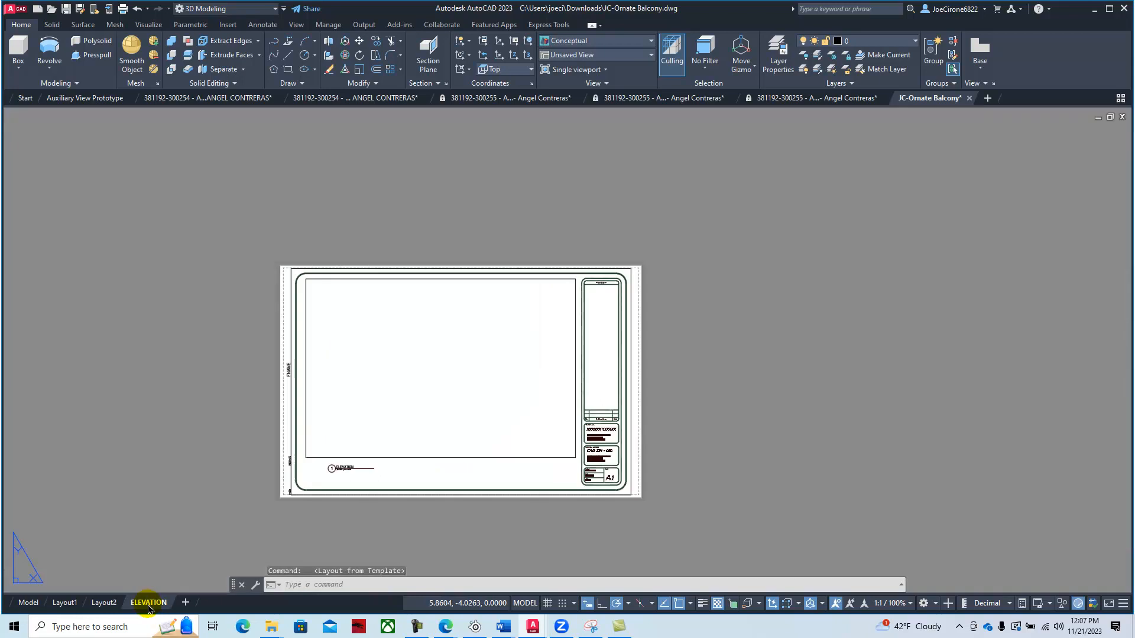
Step: Activate the ELEVATION layout's viewport, zoom it to the model's extents and set it to the SE Isometric view
{"action": "double_click", "coordinate": [416, 361]}
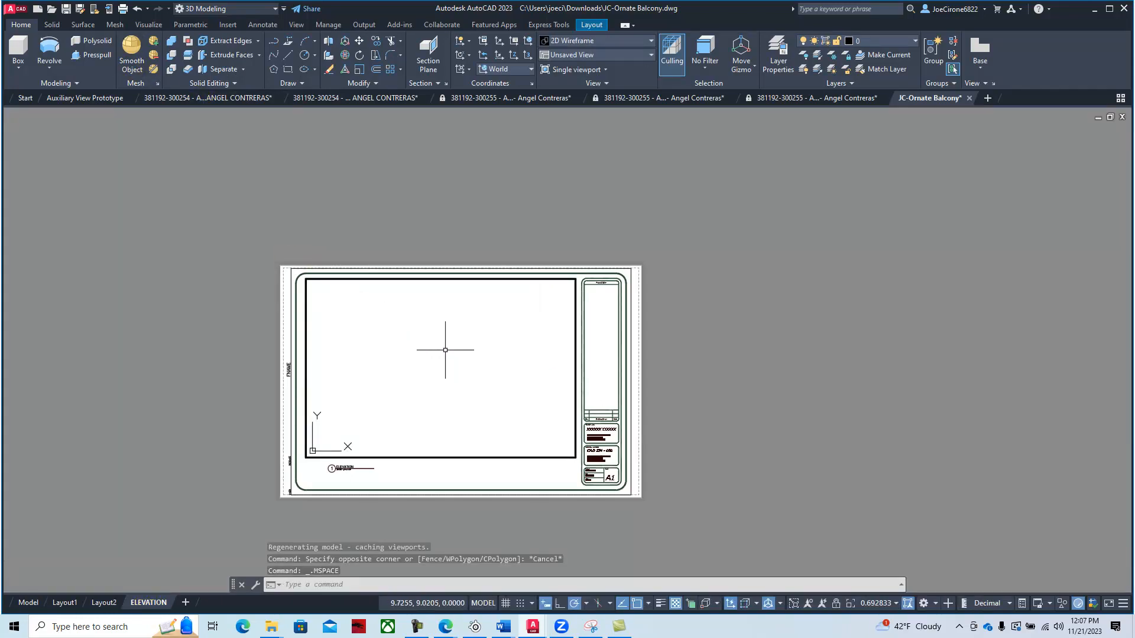
{"action": "middle_click", "coordinate": [381, 396]}
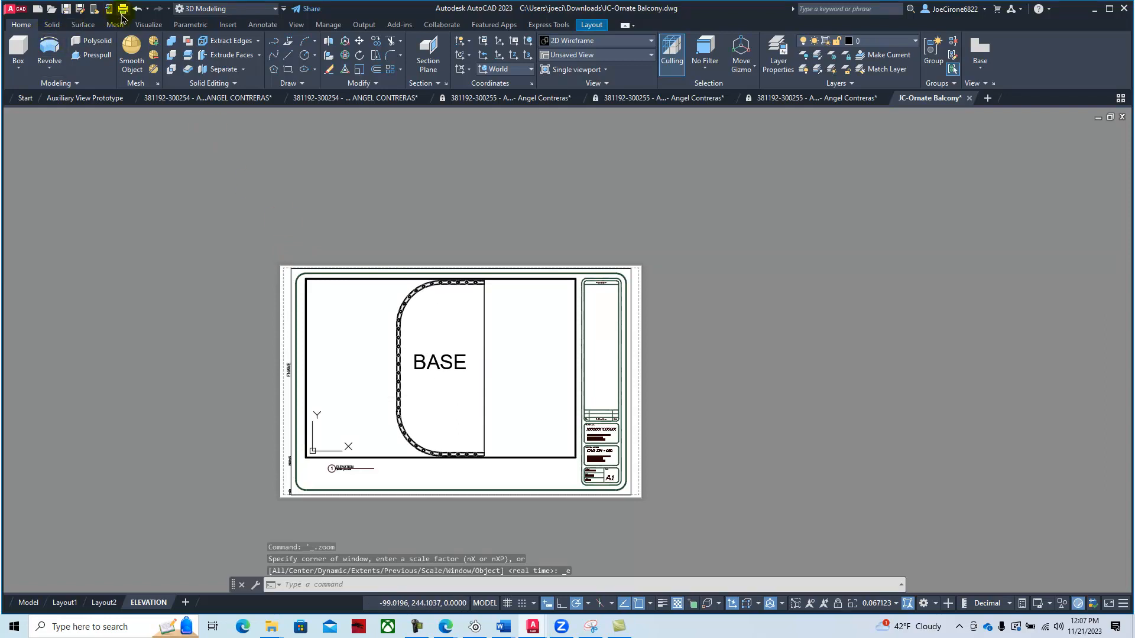
{"action": "left_click", "coordinate": [284, 8]}
{"action": "left_click", "coordinate": [310, 281]}
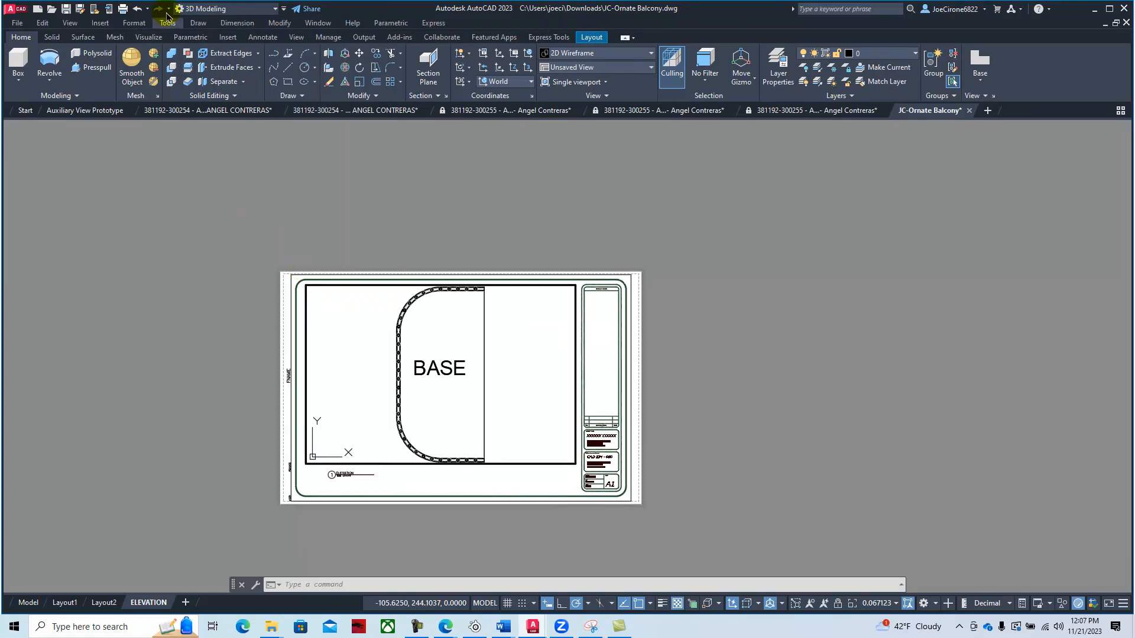
{"action": "left_click", "coordinate": [72, 23]}
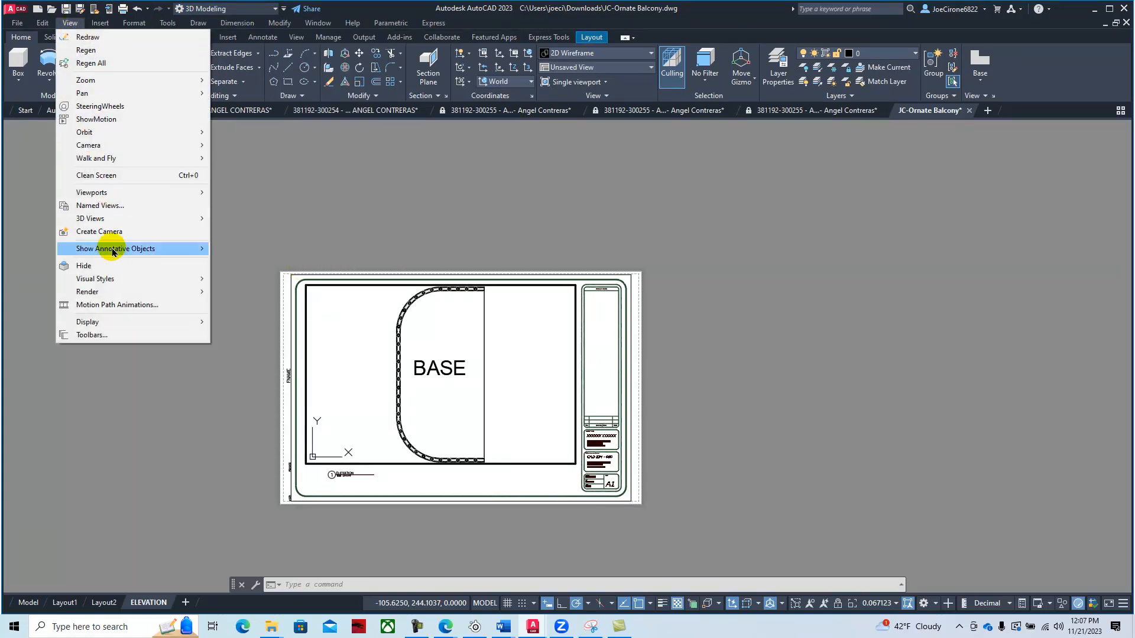
{"action": "mouse_move", "coordinate": [104, 223]}
{"action": "left_click", "coordinate": [248, 357]}
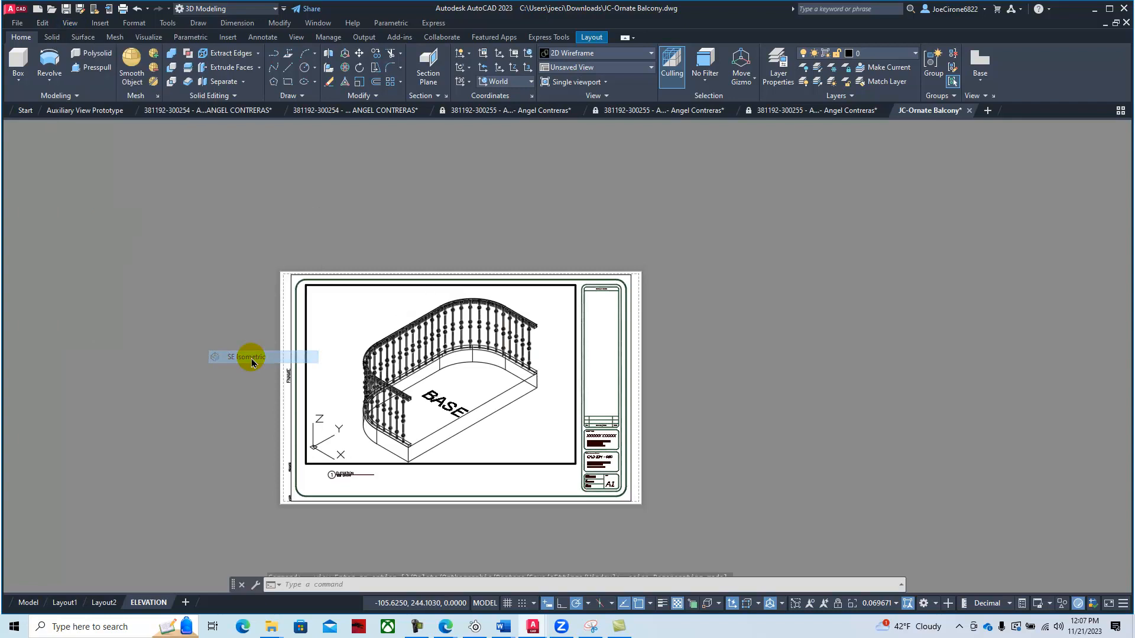
Step: Erase the BASE text label and display the viewport in the Conceptual visual style
{"action": "left_click", "coordinate": [444, 402]}
{"action": "key", "text": "Delete"}
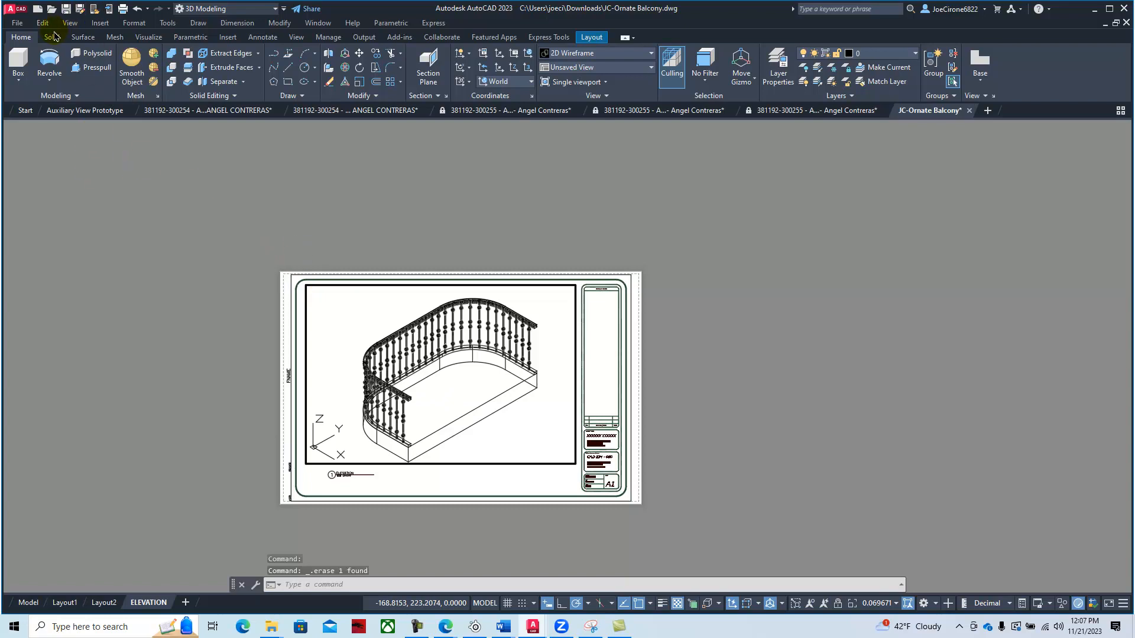
{"action": "left_click", "coordinate": [70, 22]}
{"action": "mouse_move", "coordinate": [116, 287]}
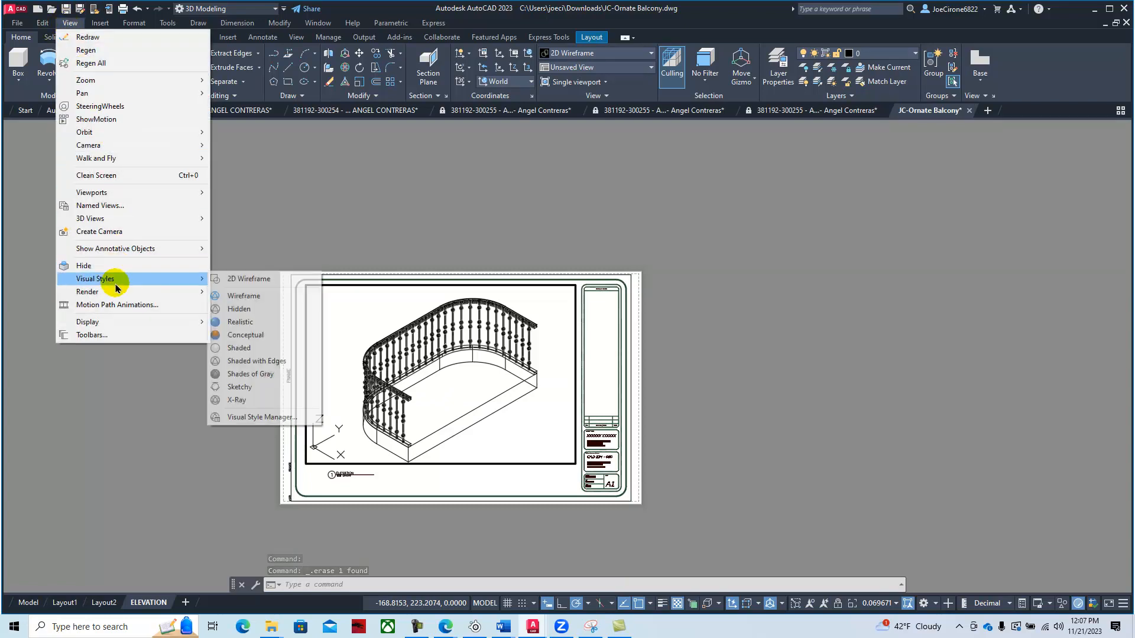
{"action": "left_click", "coordinate": [277, 334]}
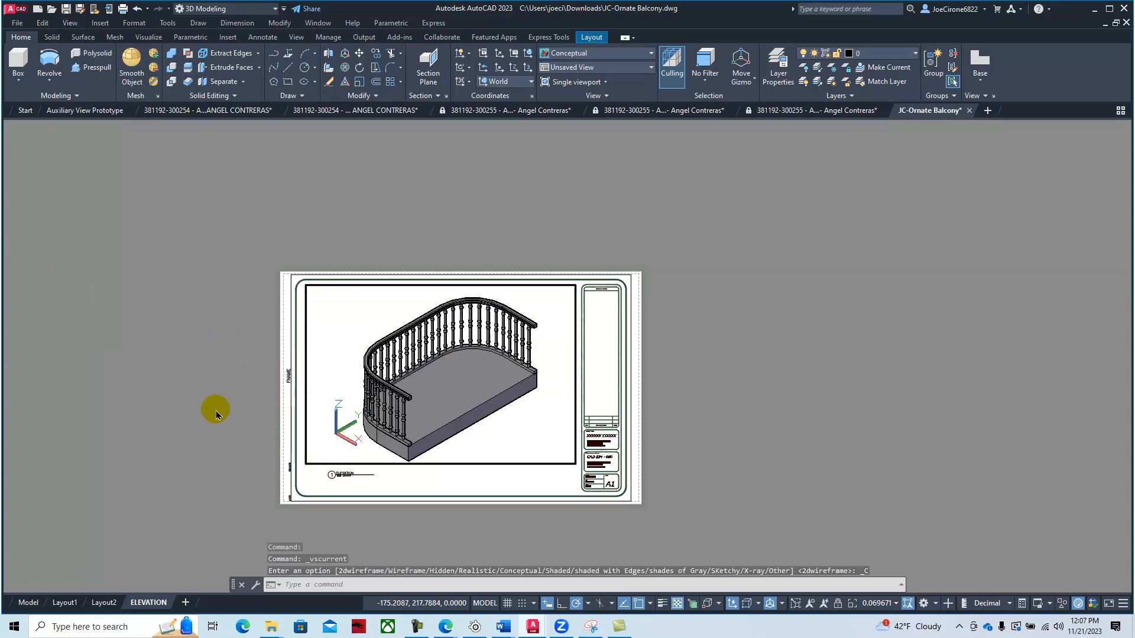
Step: Return to paper space and view the ELEVATION sheet with its title block up close
{"action": "double_click", "coordinate": [535, 482]}
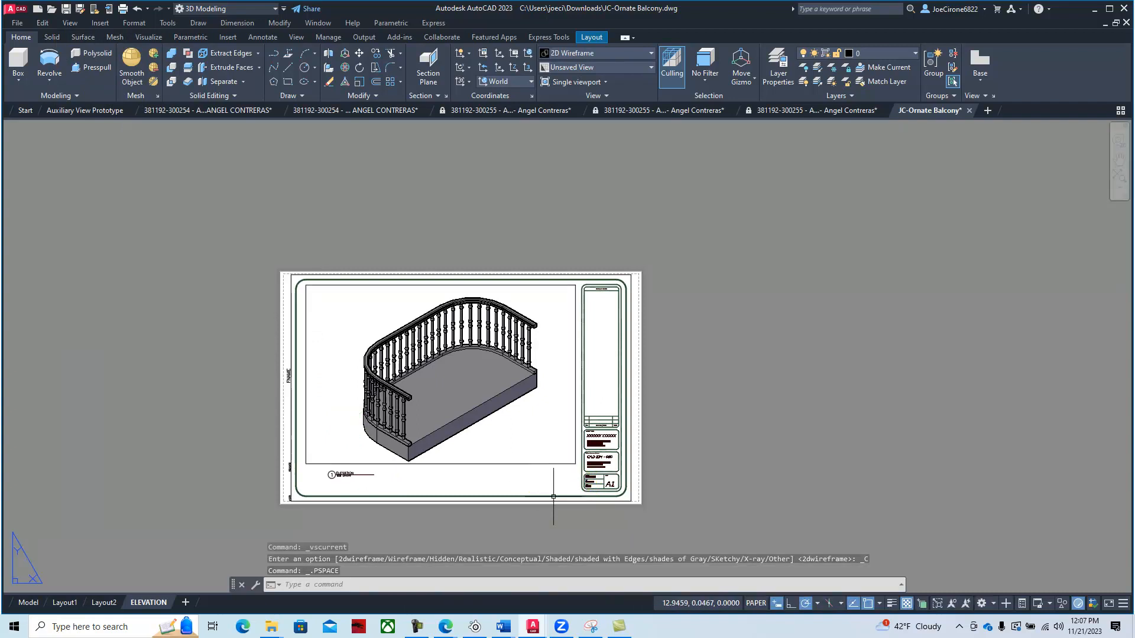
{"action": "scroll", "coordinate": [528, 436], "scroll_direction": "up", "scroll_amount": 3}
{"action": "scroll", "coordinate": [608, 431], "scroll_direction": "down", "scroll_amount": 1}
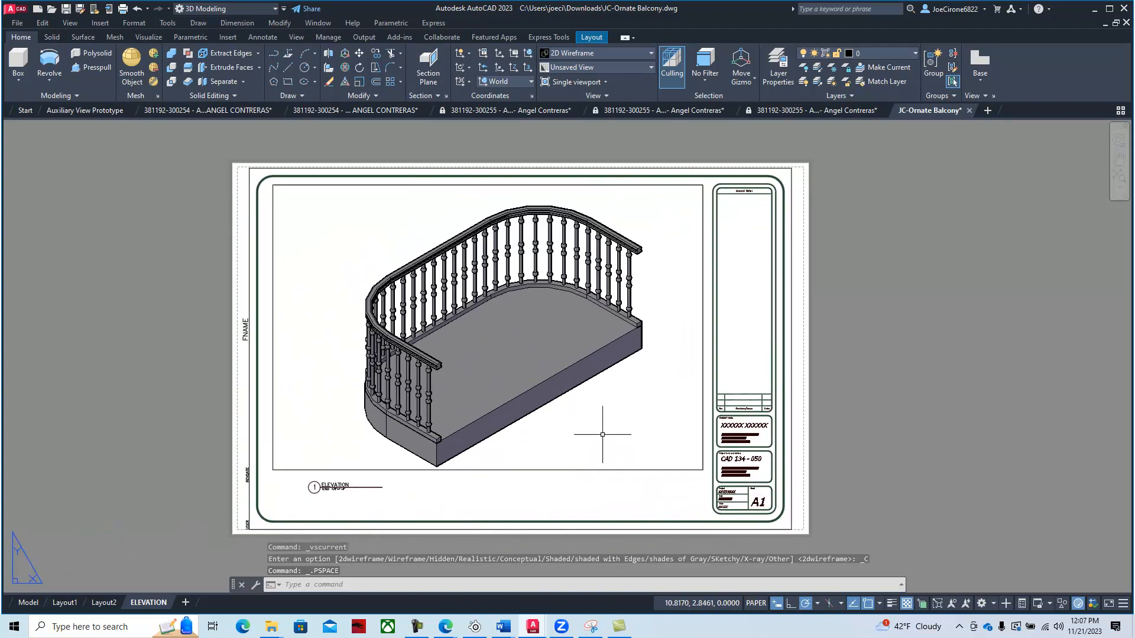